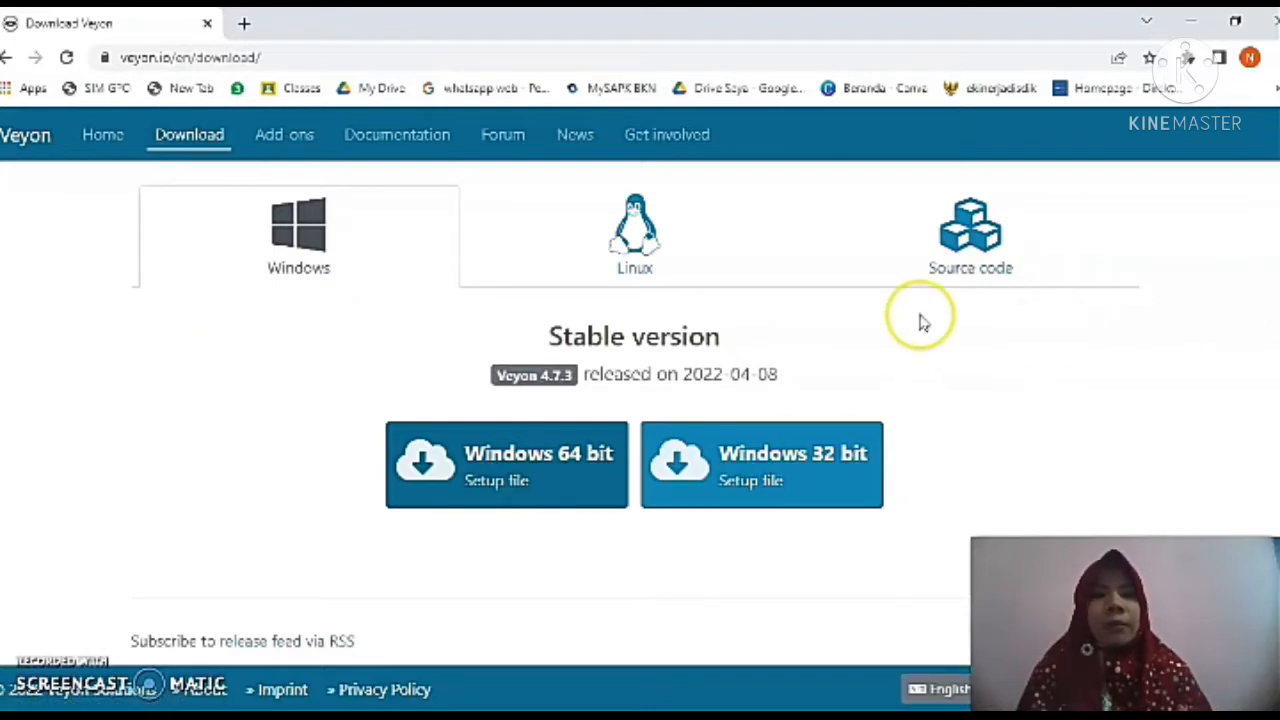
Browse the Windows, Linux and Source code download options for the stable Veyon release.
click(368, 242)
click(636, 236)
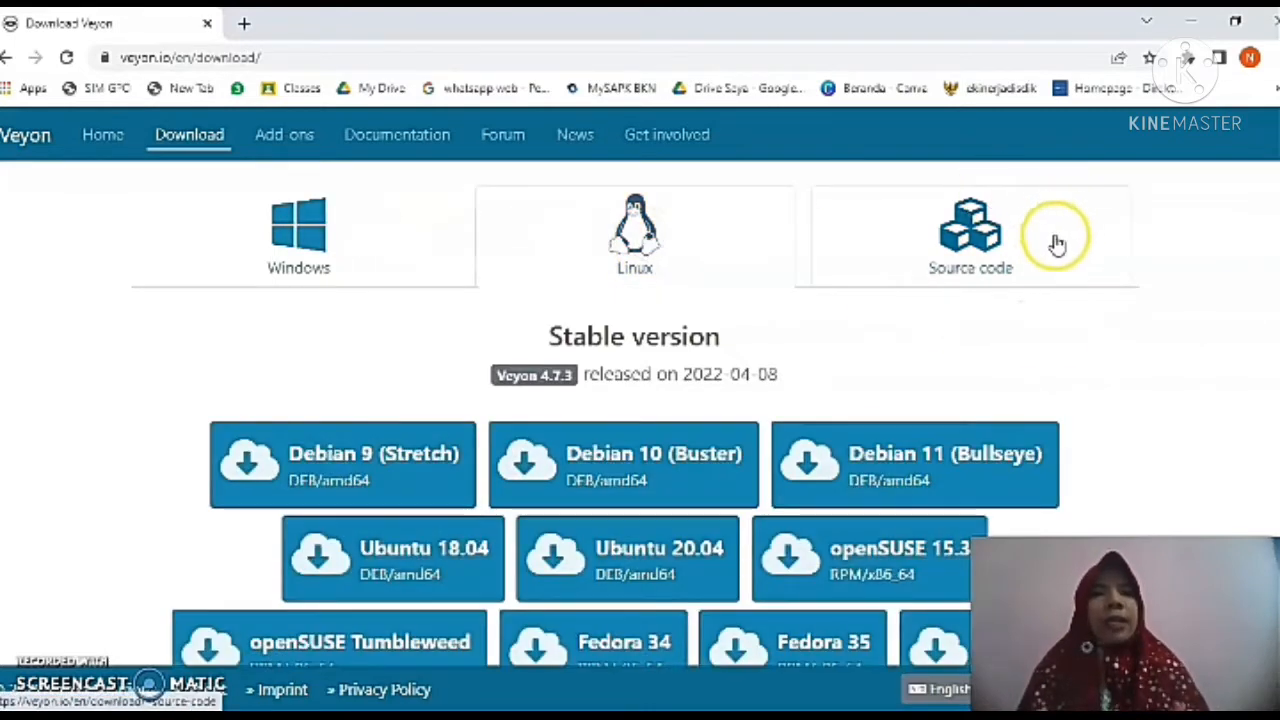
click(996, 244)
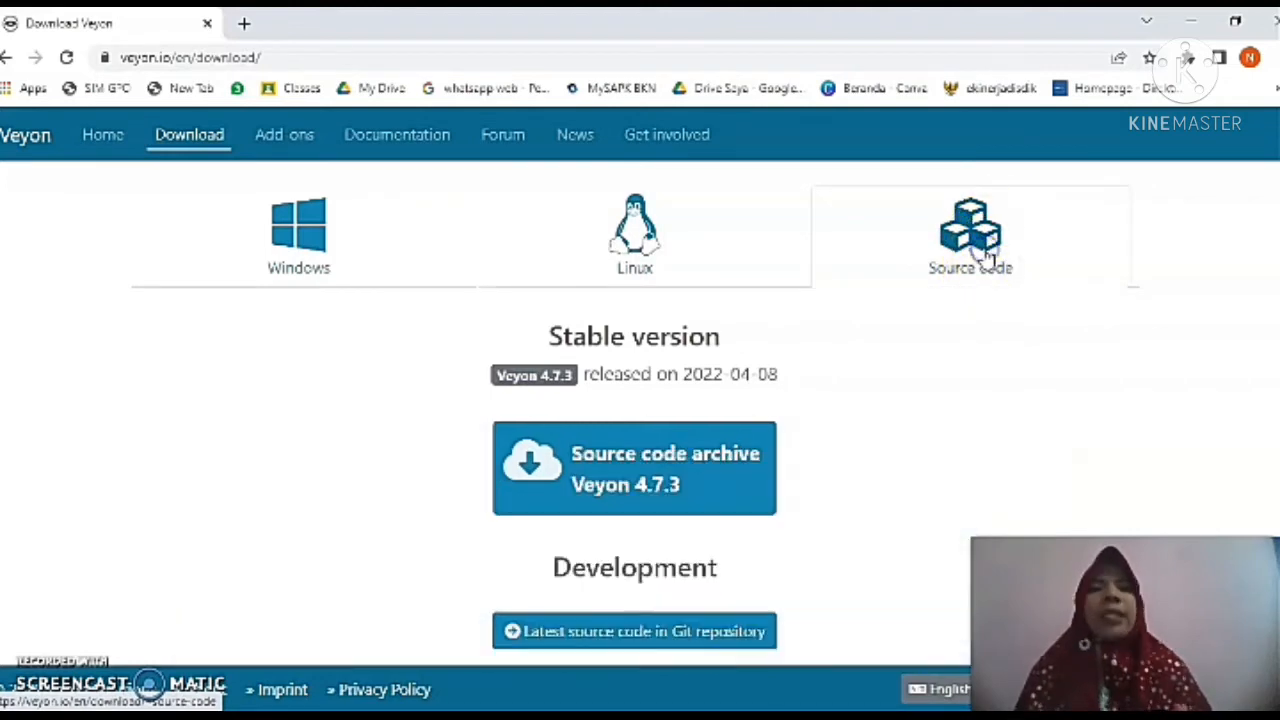
click(259, 268)
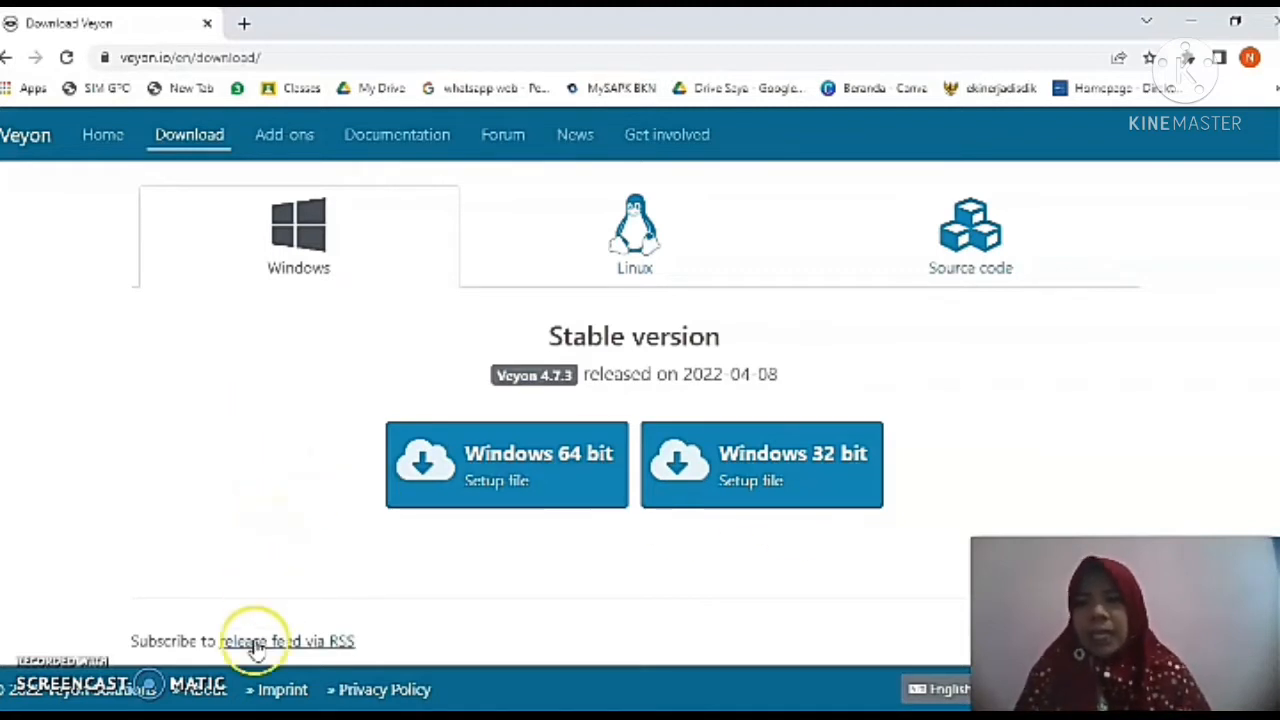
click(215, 714)
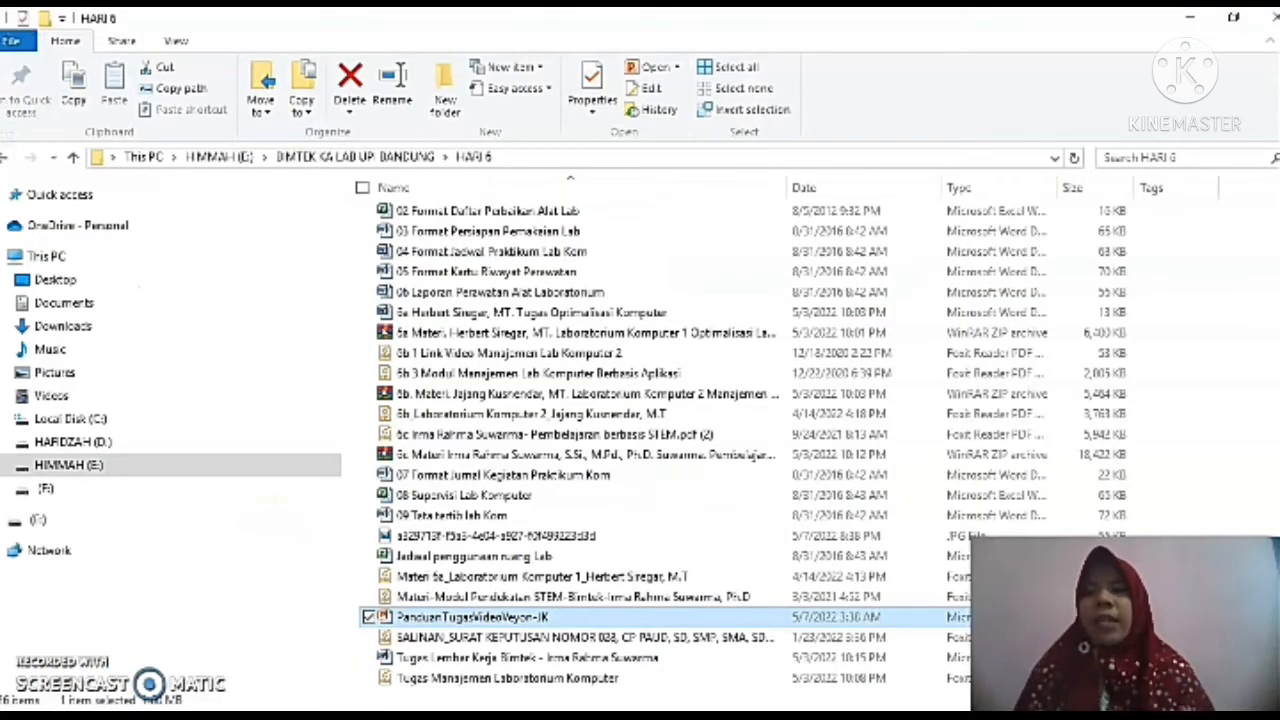
click(50, 257)
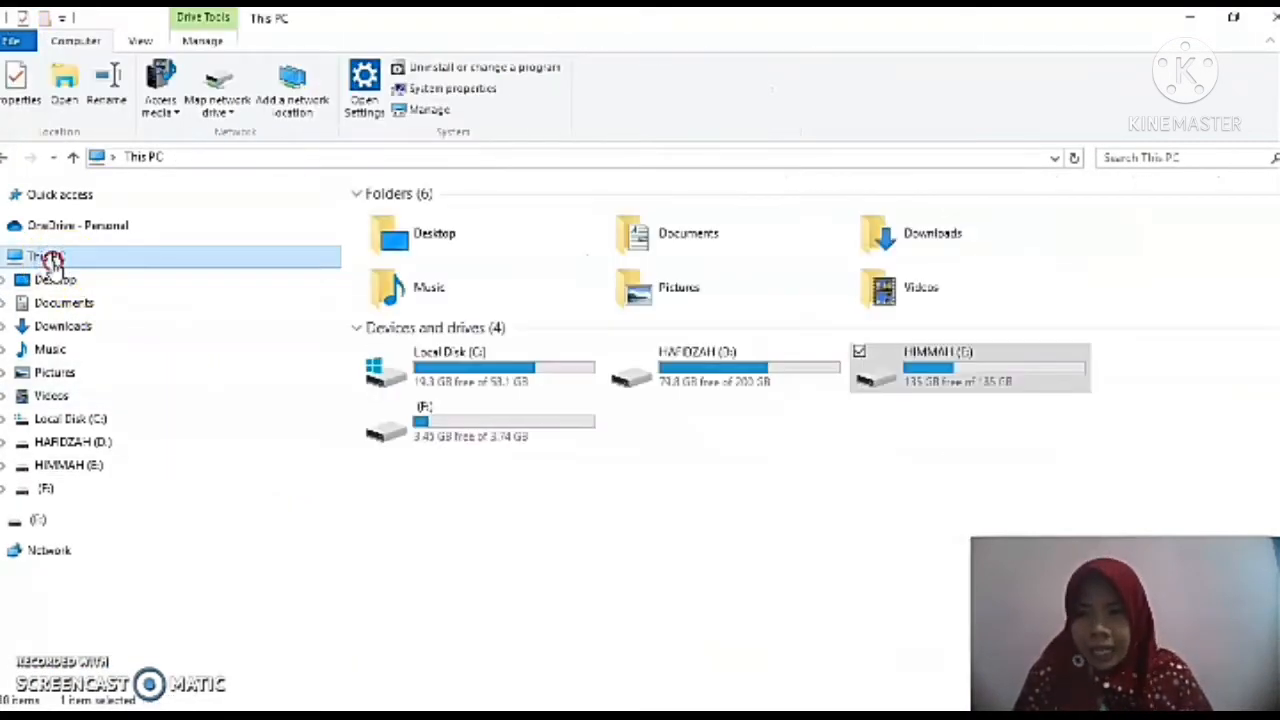
right_click(50, 257)
click(103, 517)
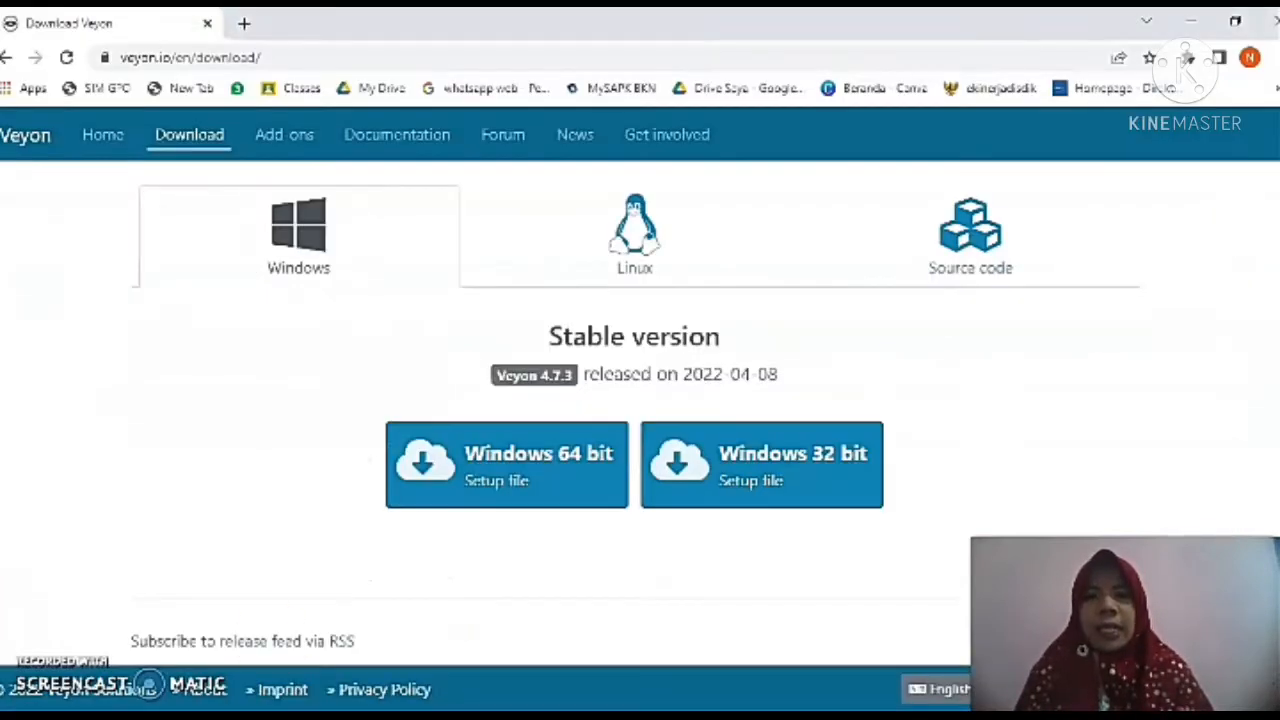
Download the Windows 64 bit setup file and launch the downloaded installer.
click(518, 480)
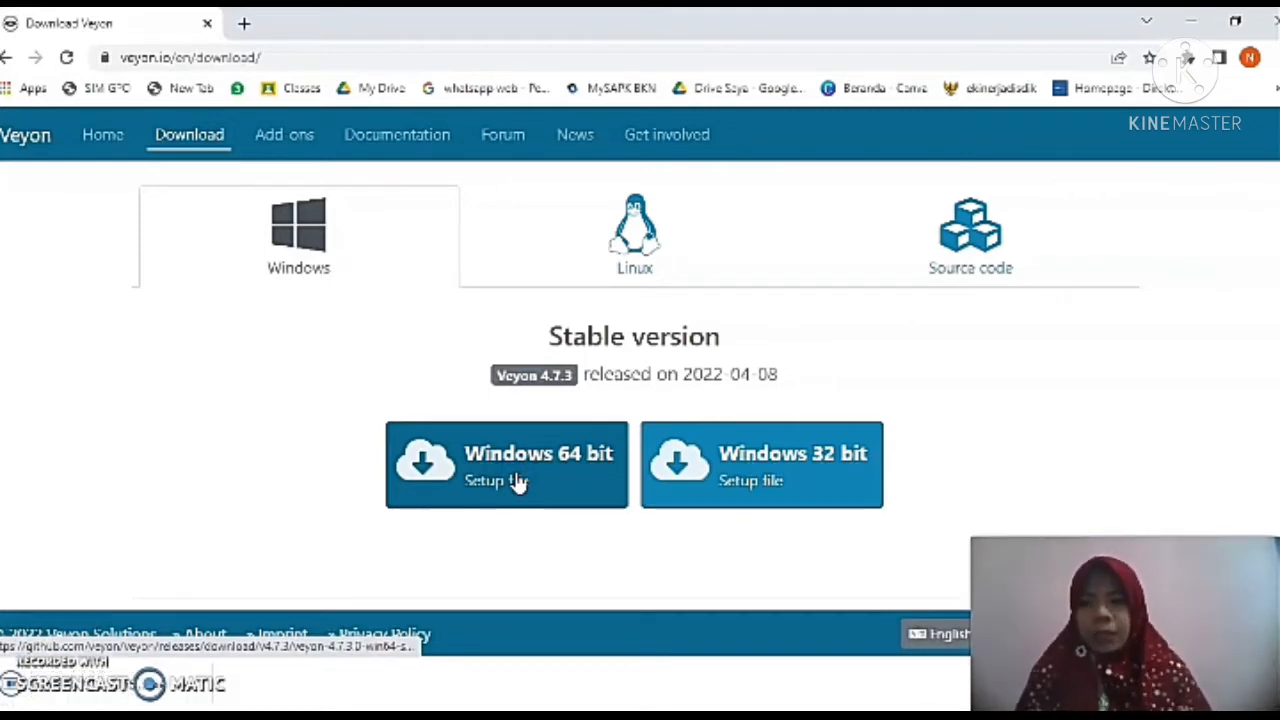
click(238, 506)
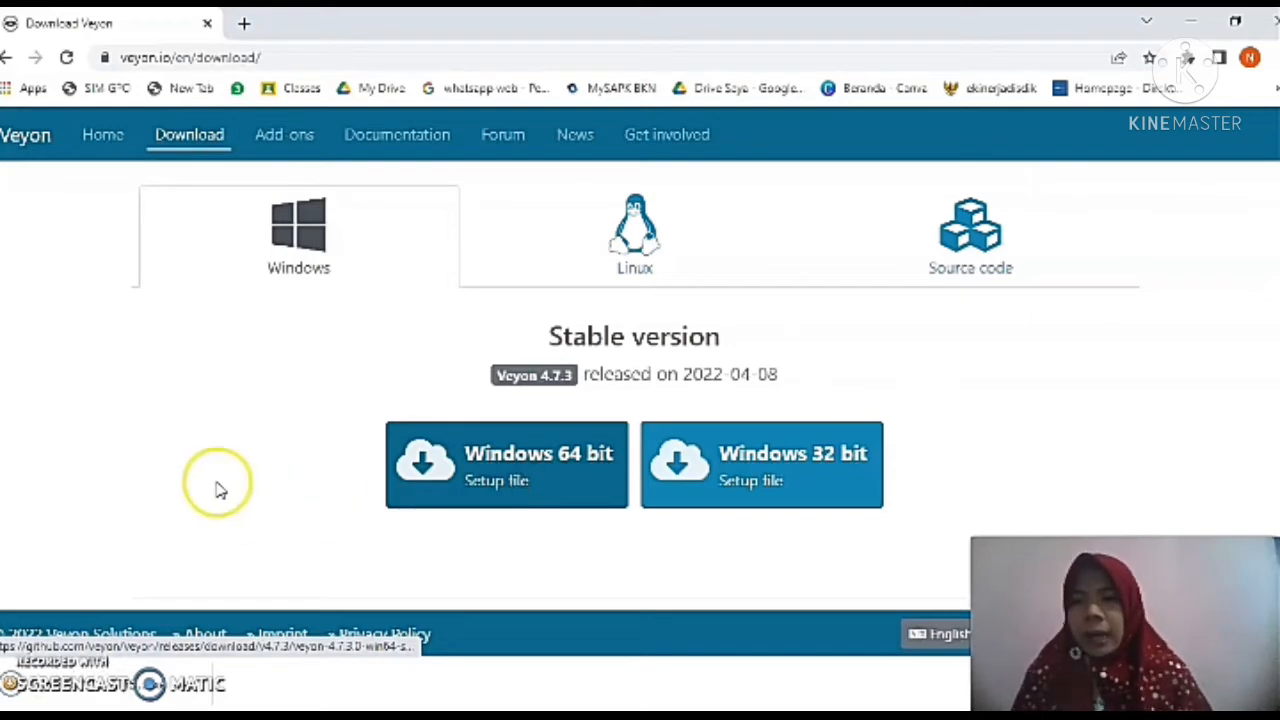
click(158, 687)
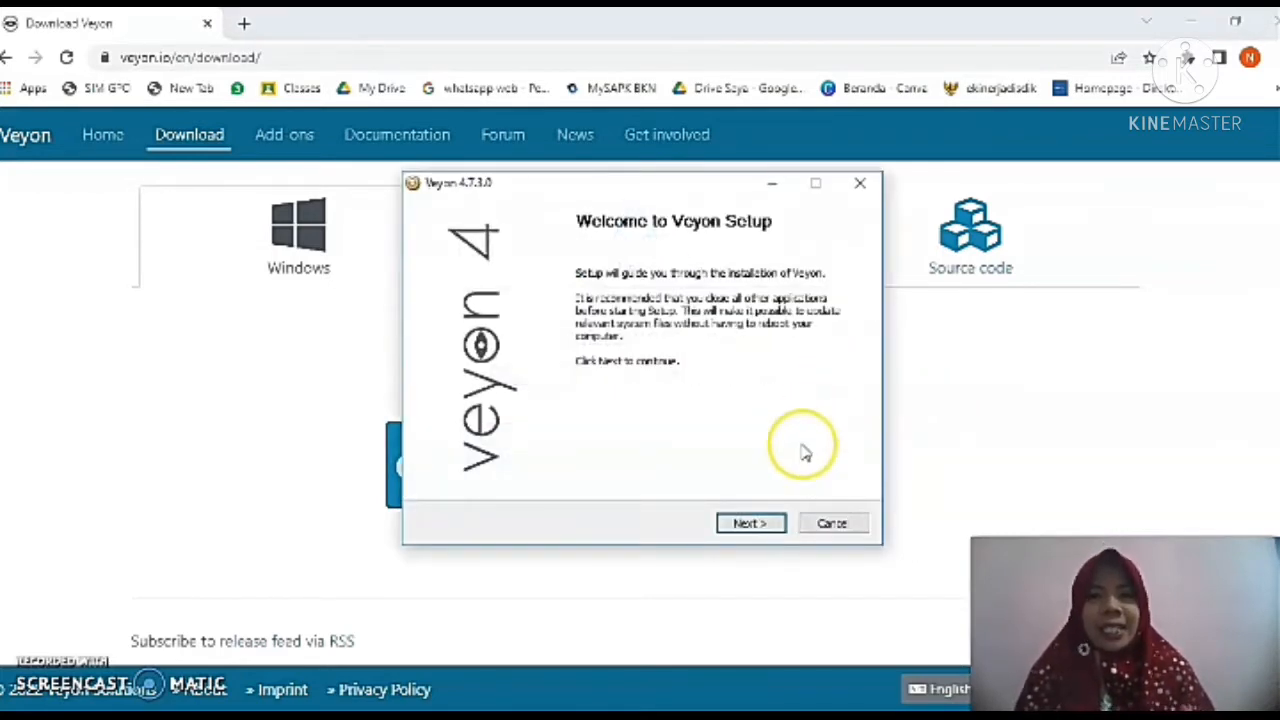
Advance through the Veyon setup, accepting the license agreement and the default destination folder.
click(764, 524)
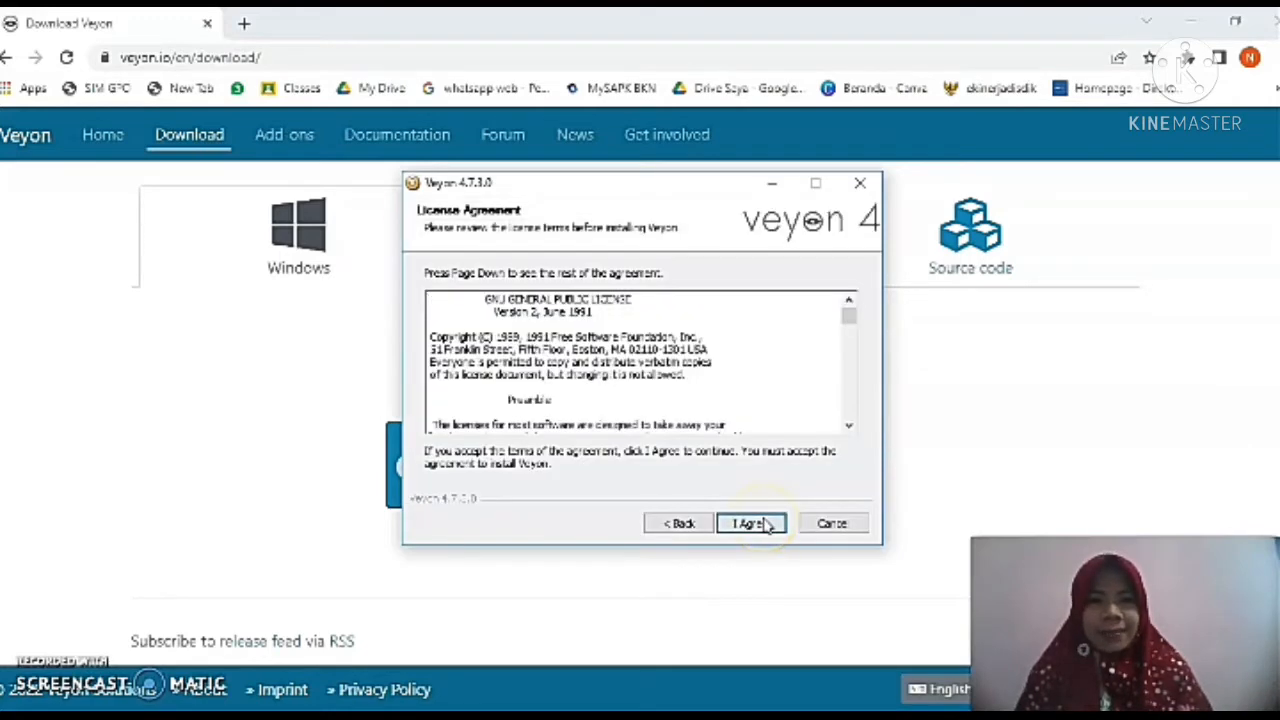
drag(848, 316, 850, 420)
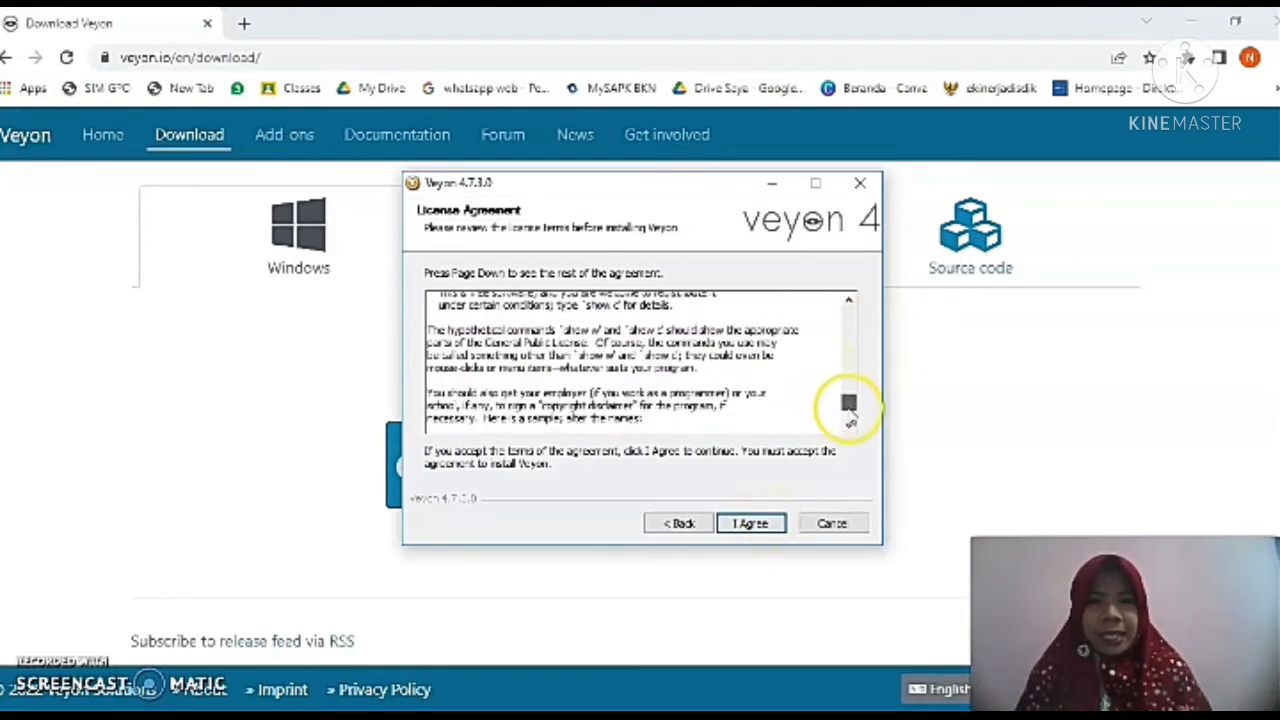
click(752, 524)
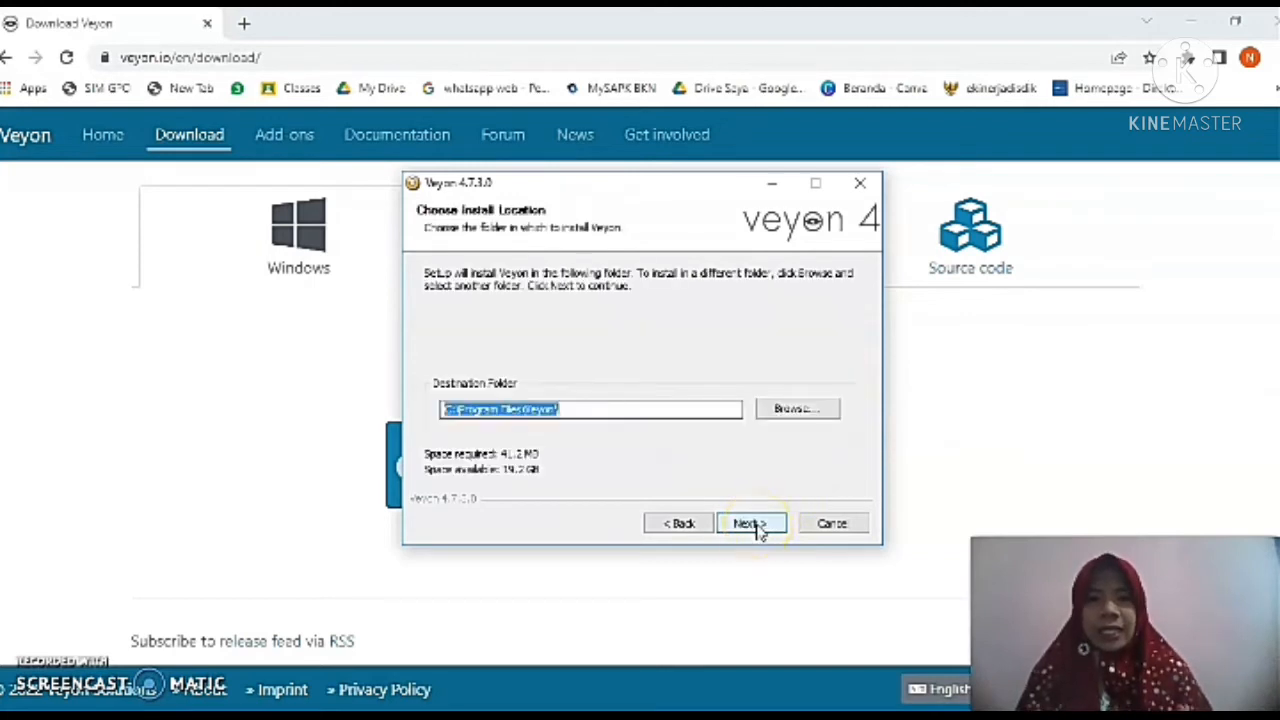
click(752, 524)
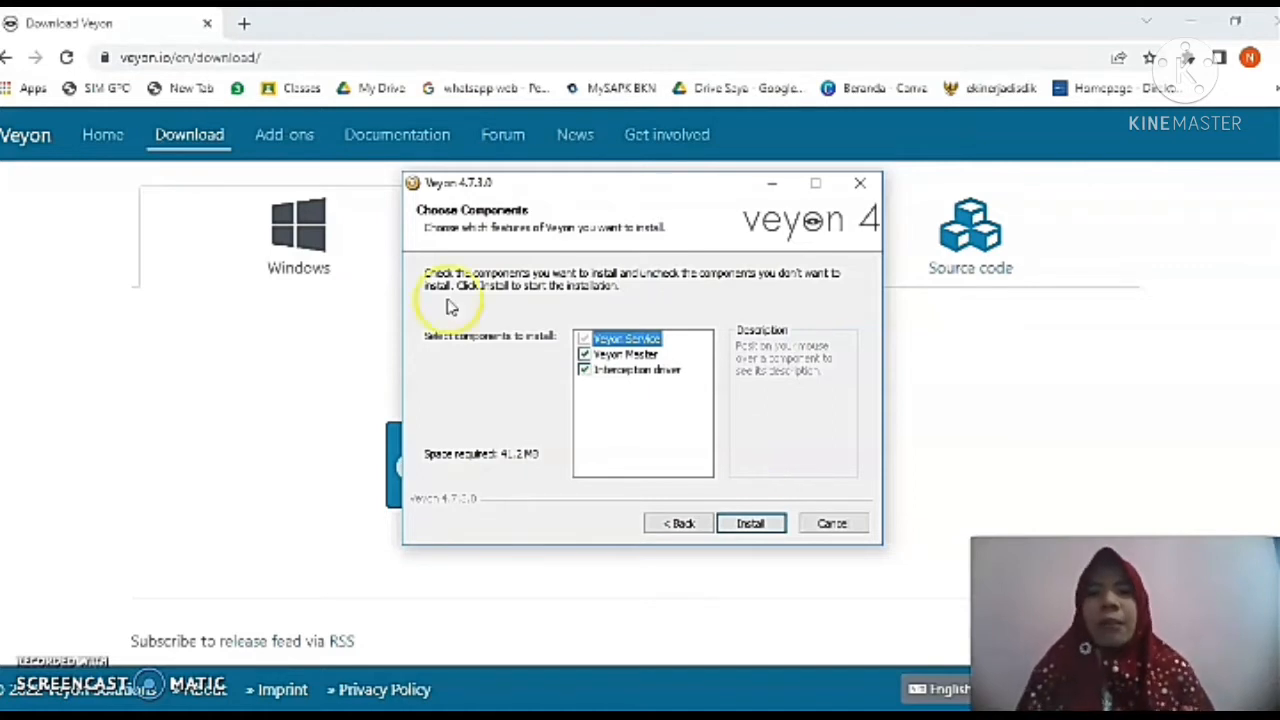
Install Veyon with the Veyon Service, Veyon Master and Interception driver components selected.
mouse_move(597, 356)
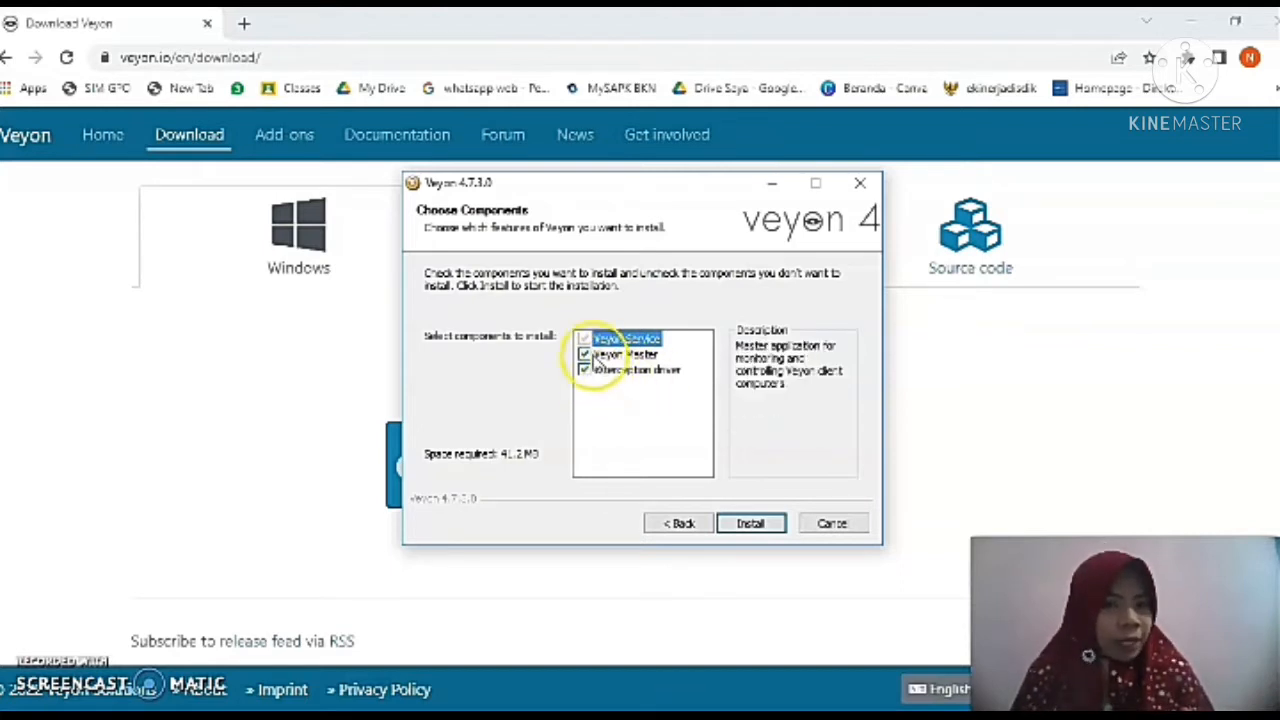
click(585, 355)
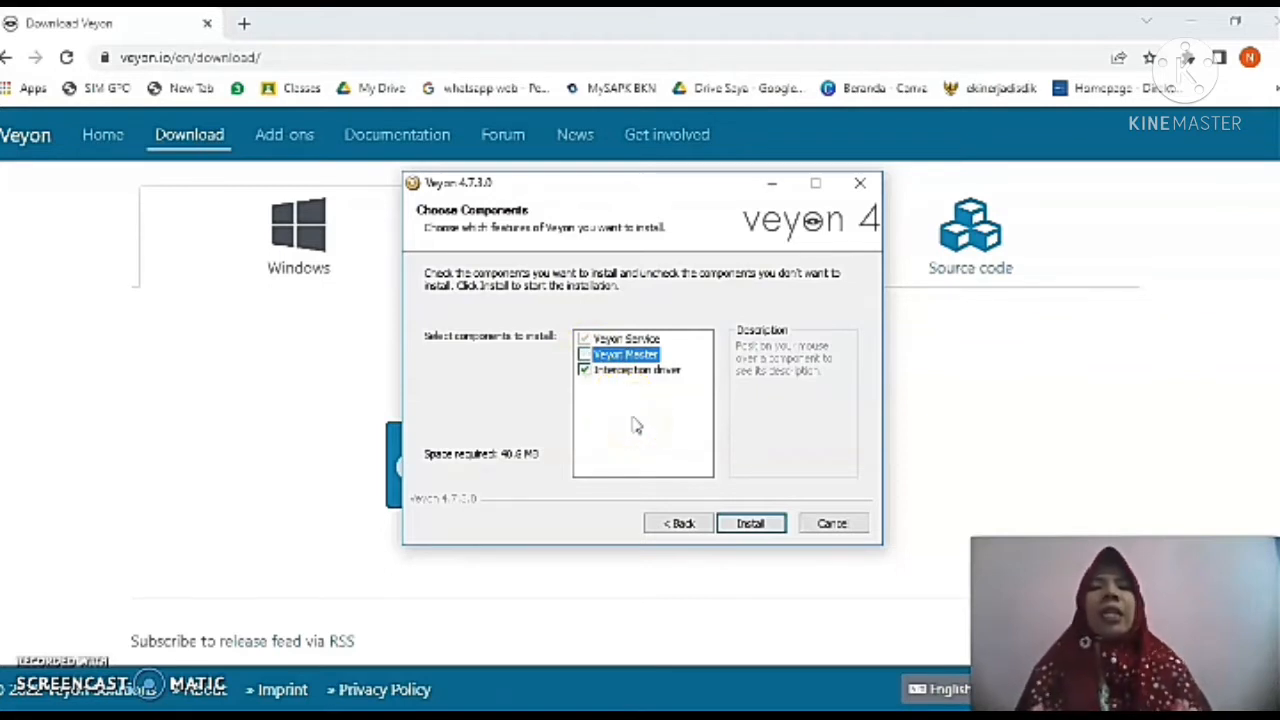
click(585, 355)
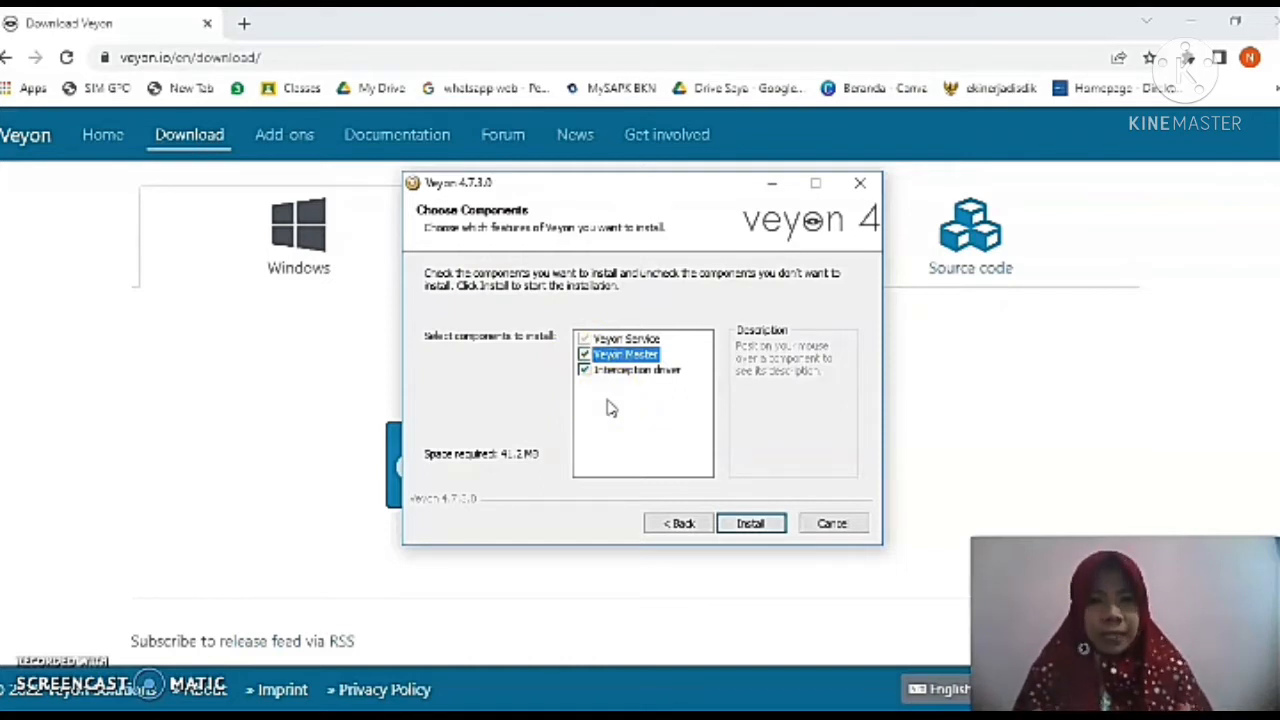
click(751, 523)
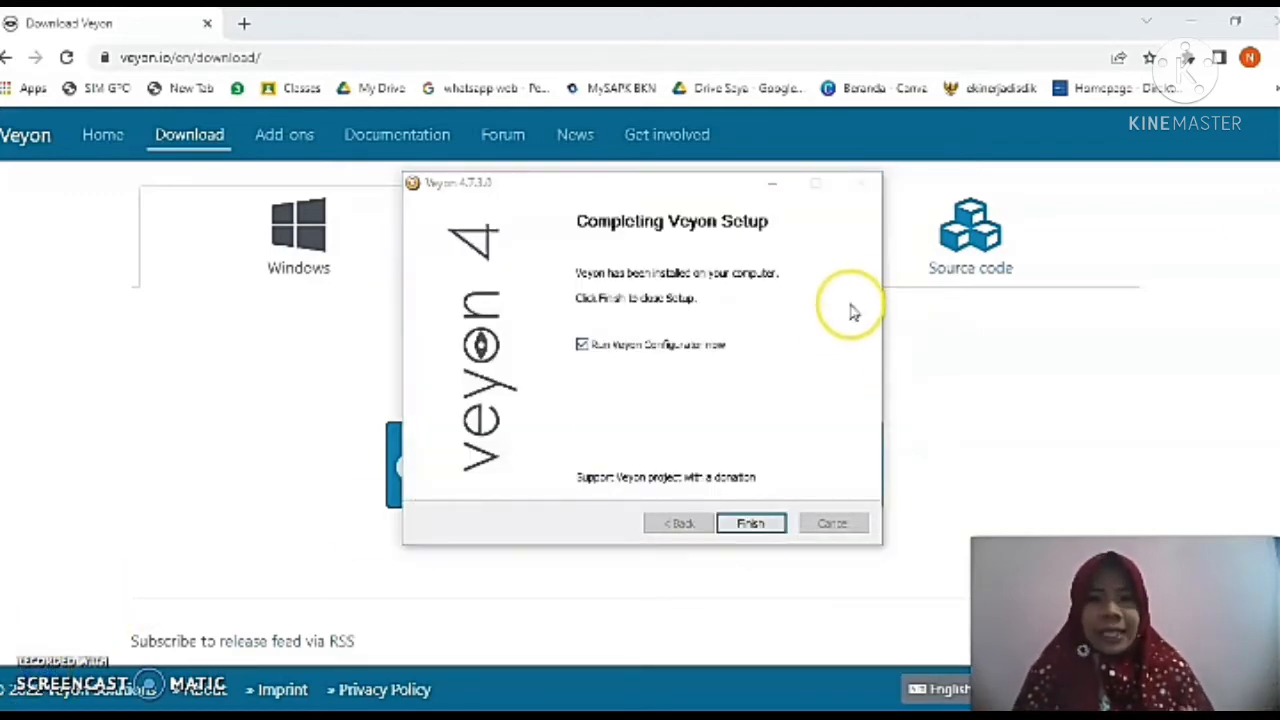
Finish setup with Veyon Configurator launching, and maximize the Configurator window.
click(755, 523)
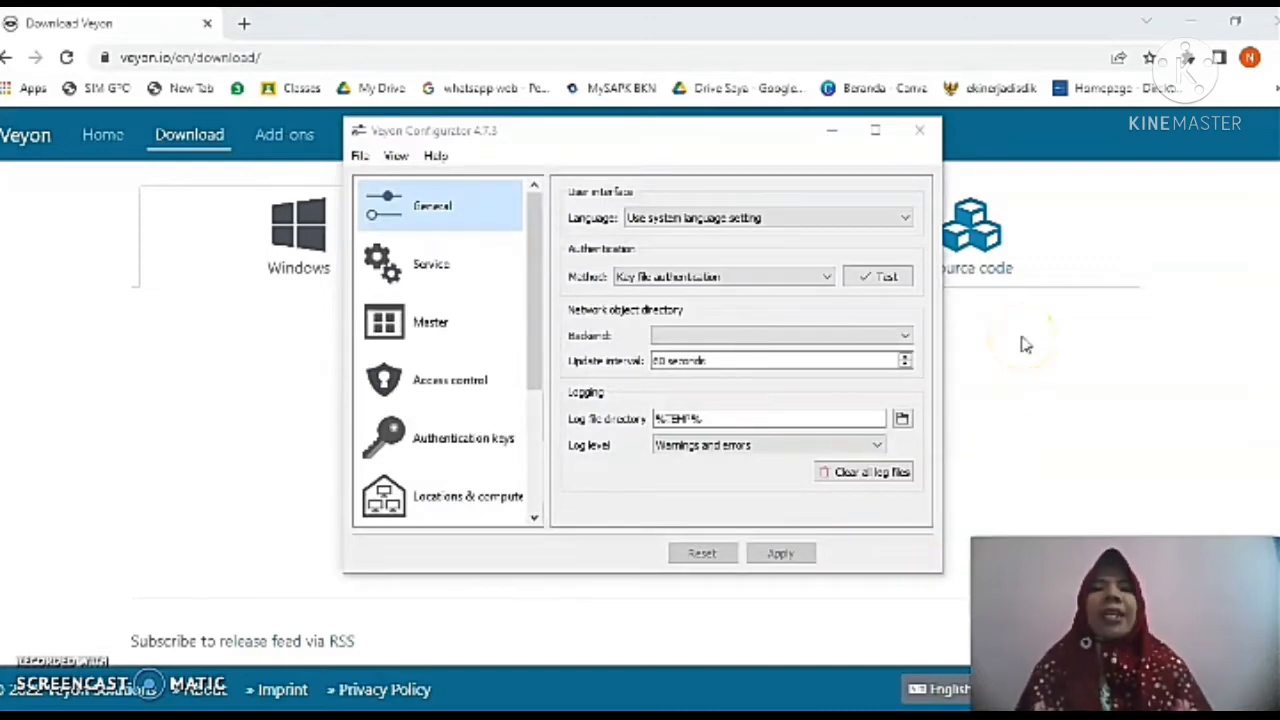
click(875, 131)
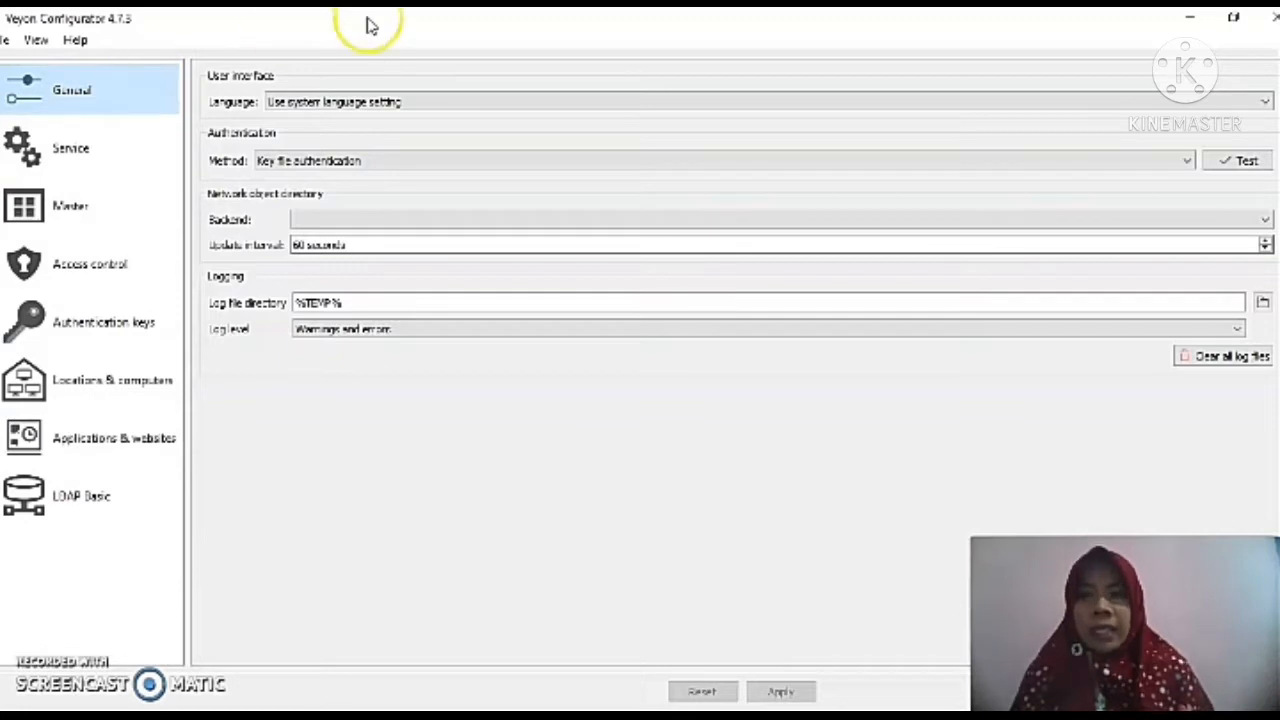
Set the authentication method to Key file authentication.
click(376, 163)
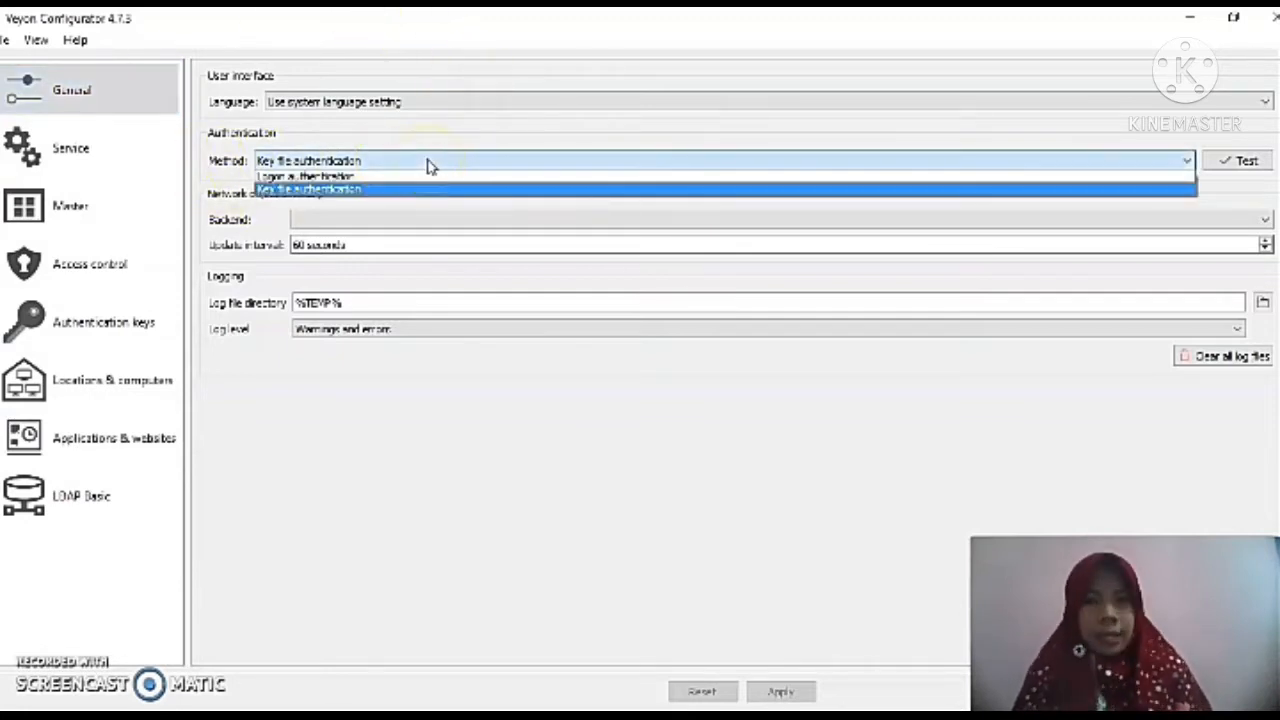
click(392, 190)
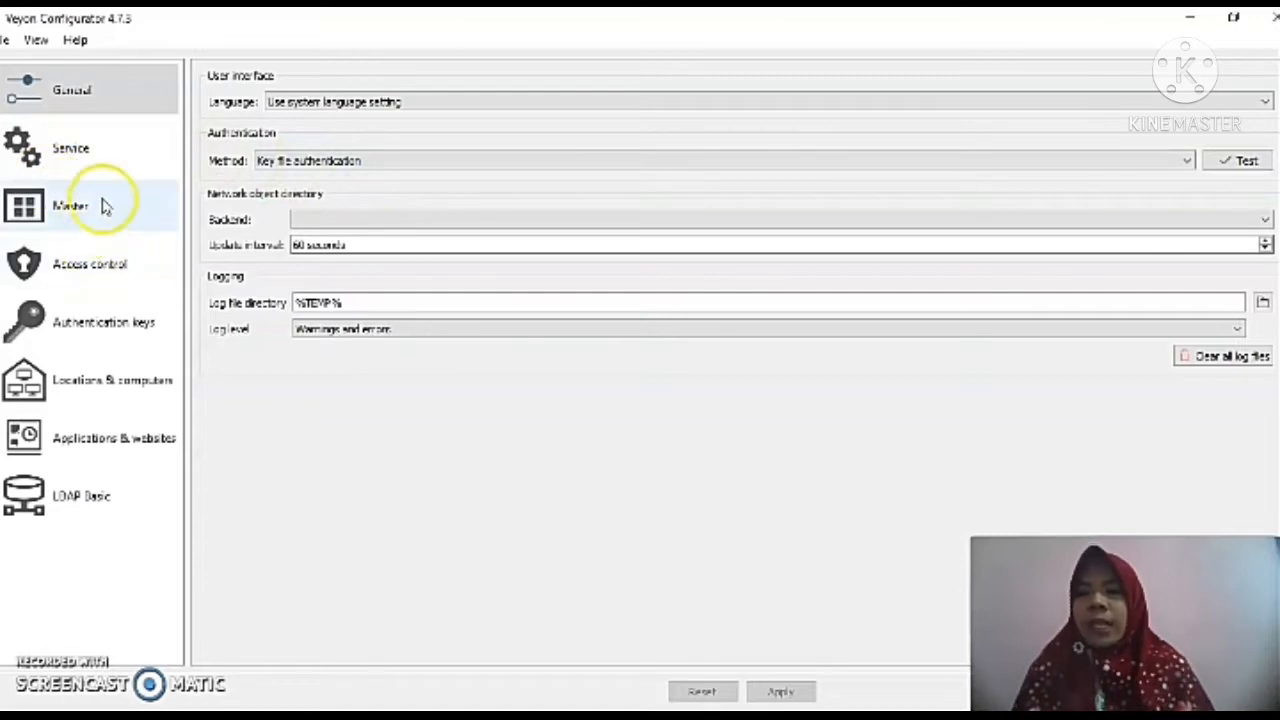
Delete both existing private and public keys in the authentication keys list.
click(71, 333)
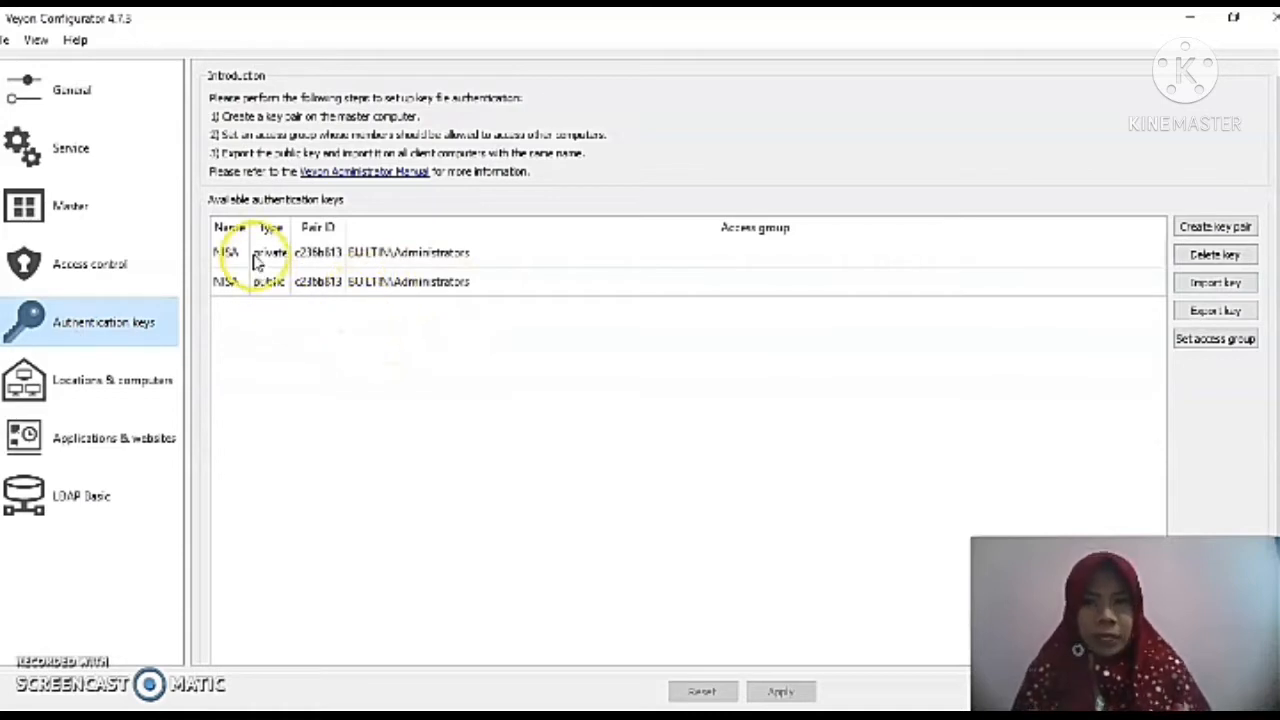
click(372, 260)
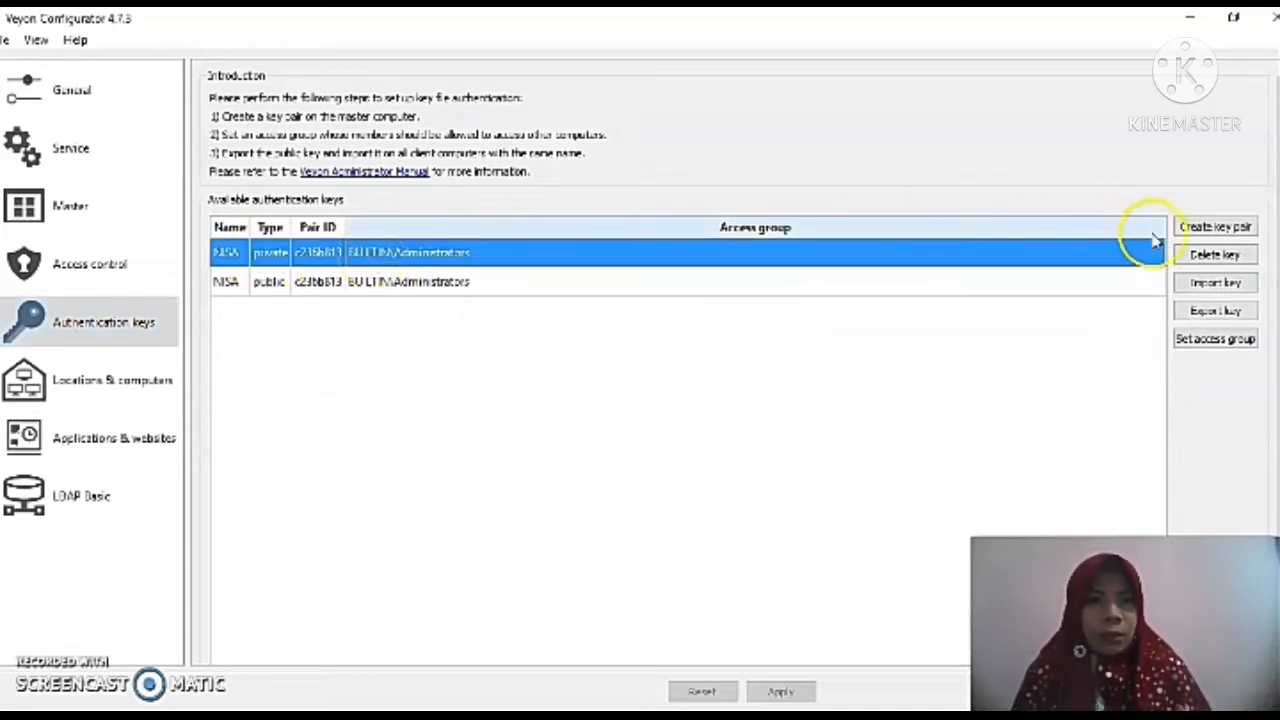
click(1196, 254)
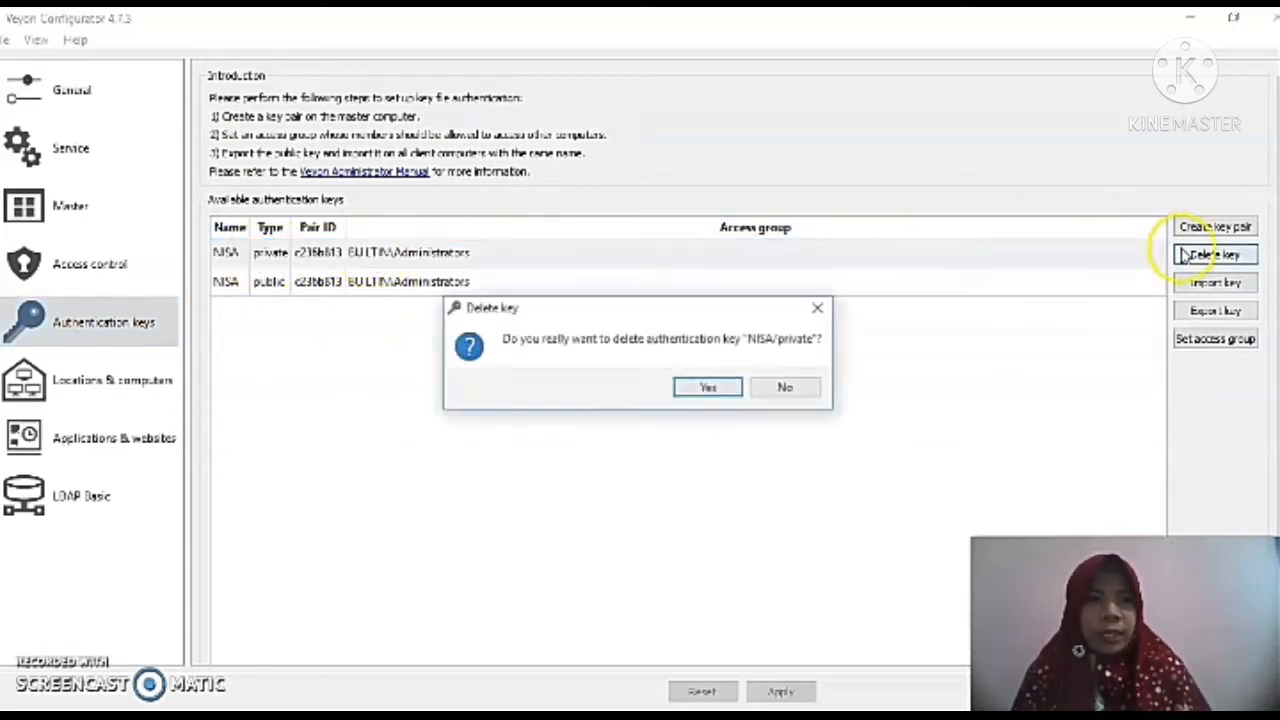
click(709, 386)
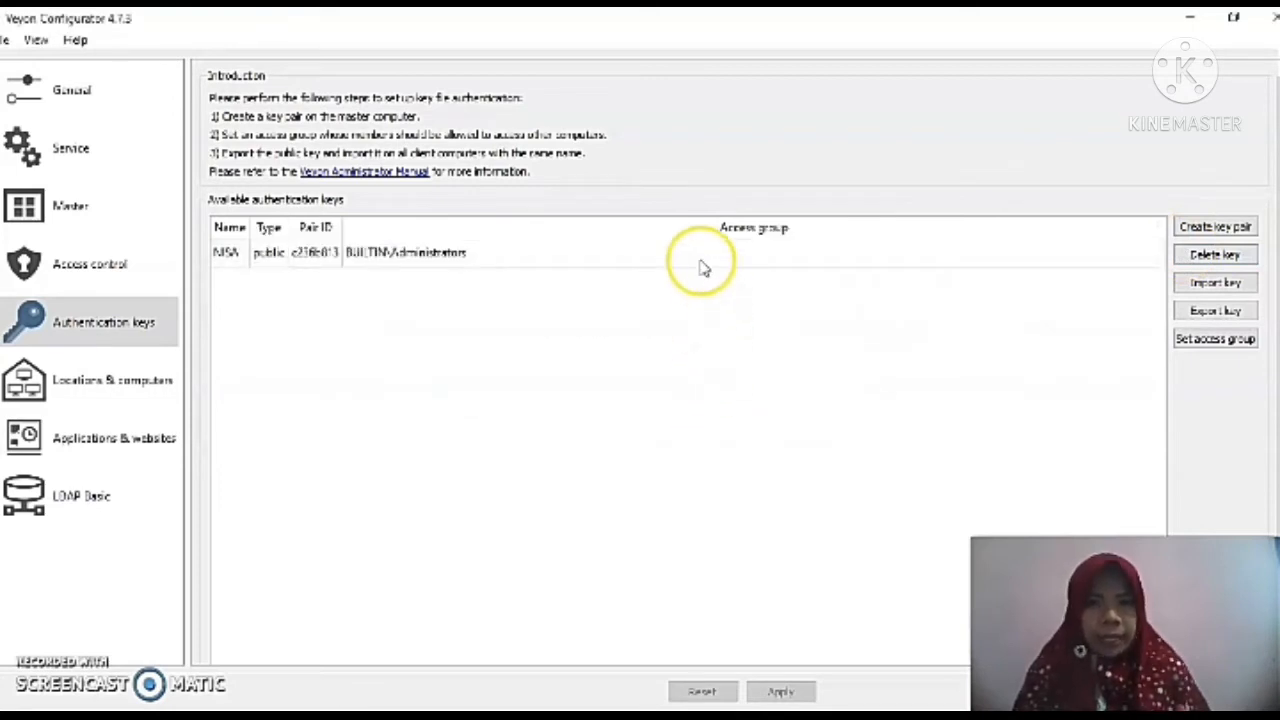
click(701, 262)
click(1215, 254)
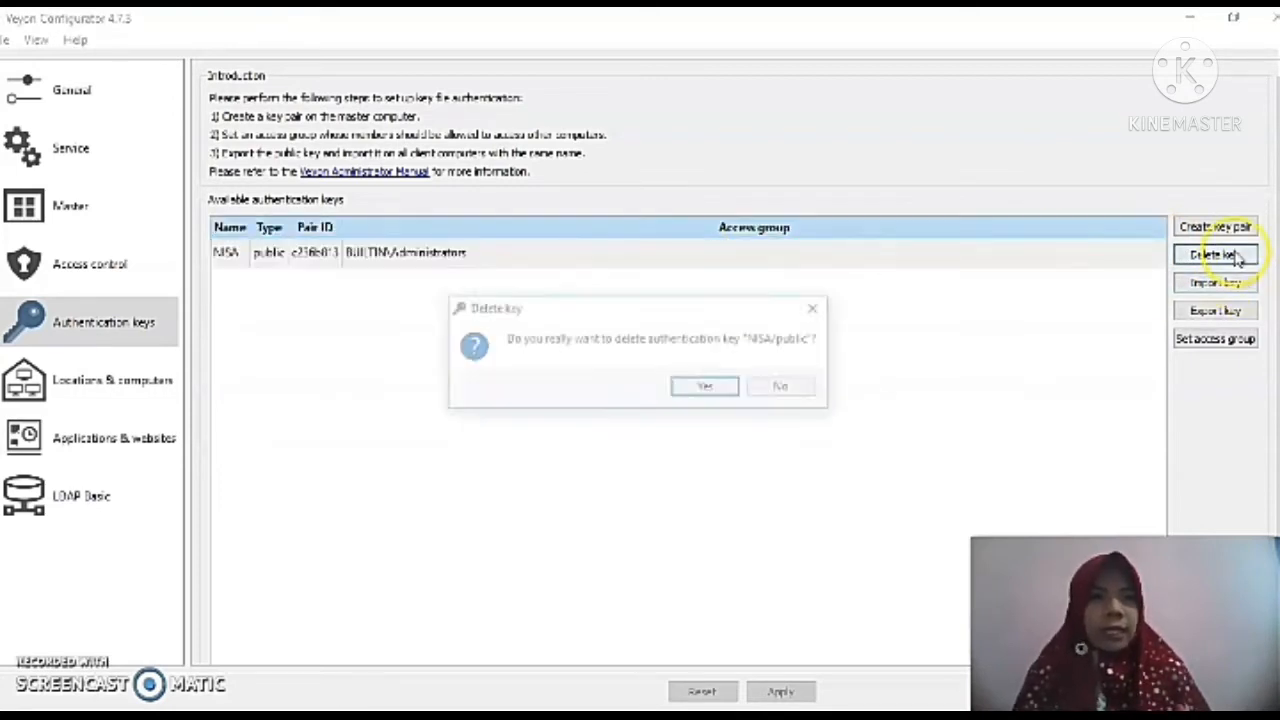
click(729, 388)
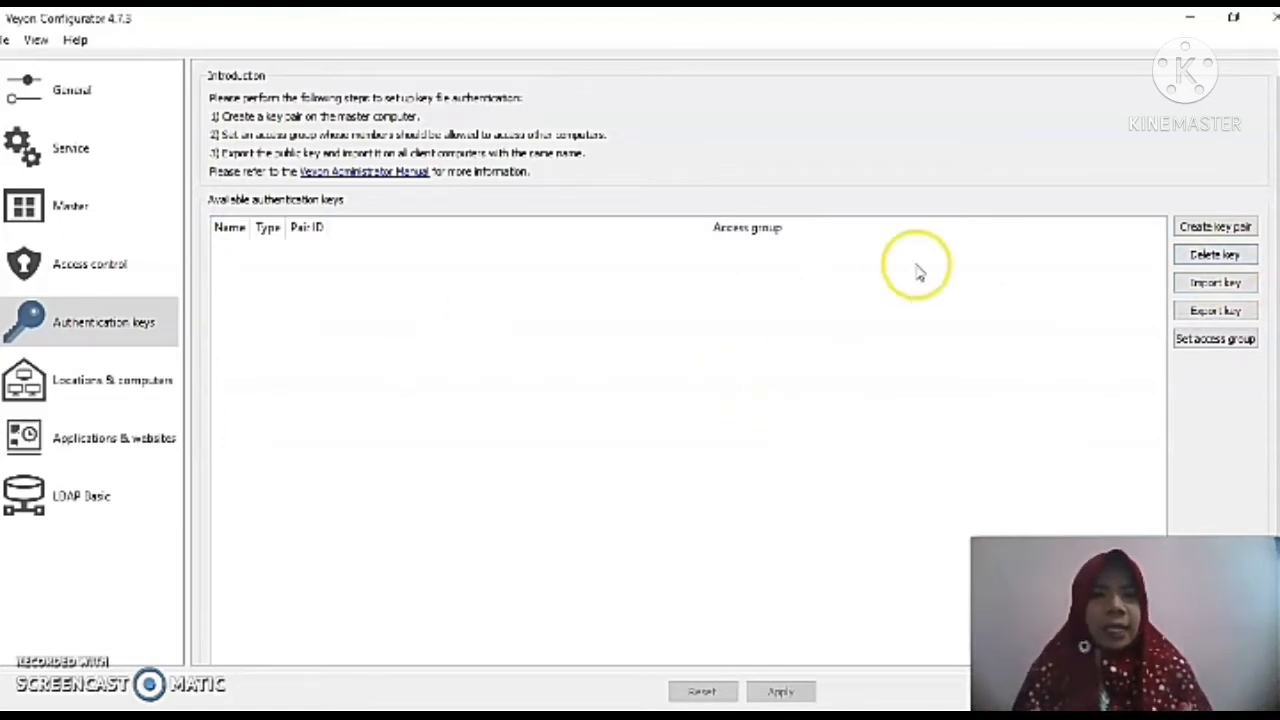
Create a new authentication key pair, entering the user group name for it.
click(1215, 232)
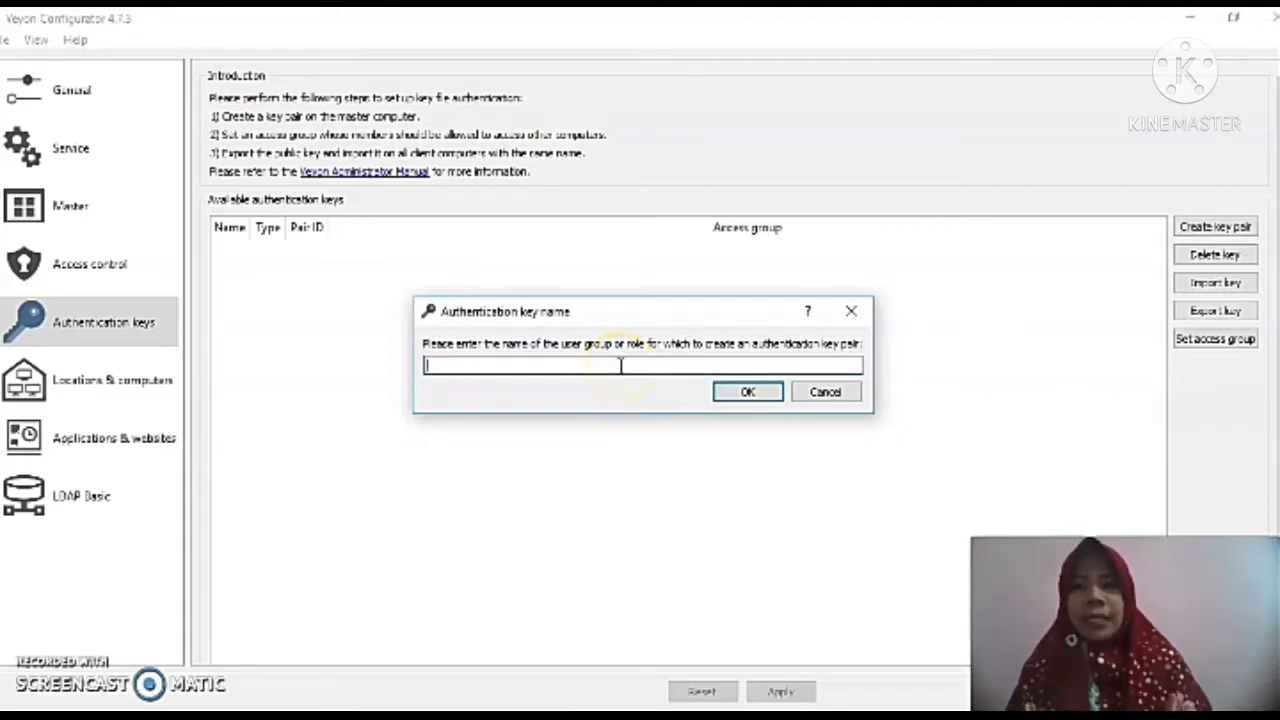
text(NSA)
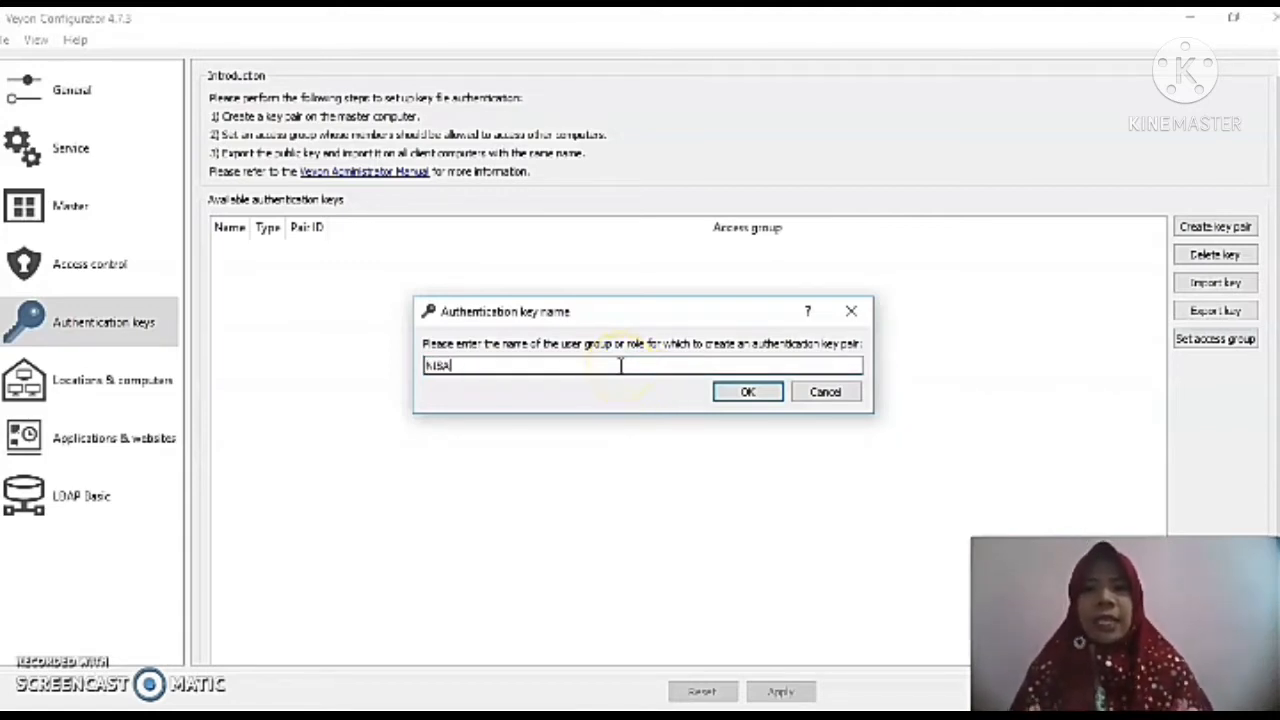
click(725, 394)
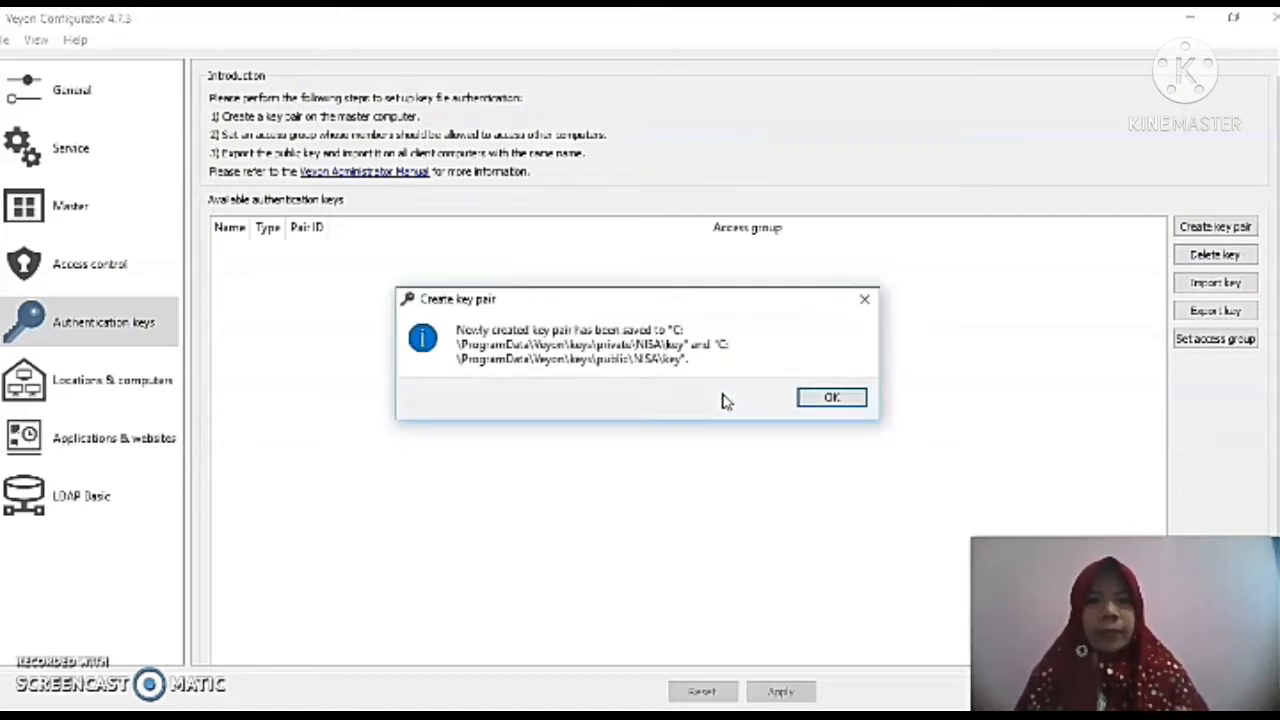
click(852, 400)
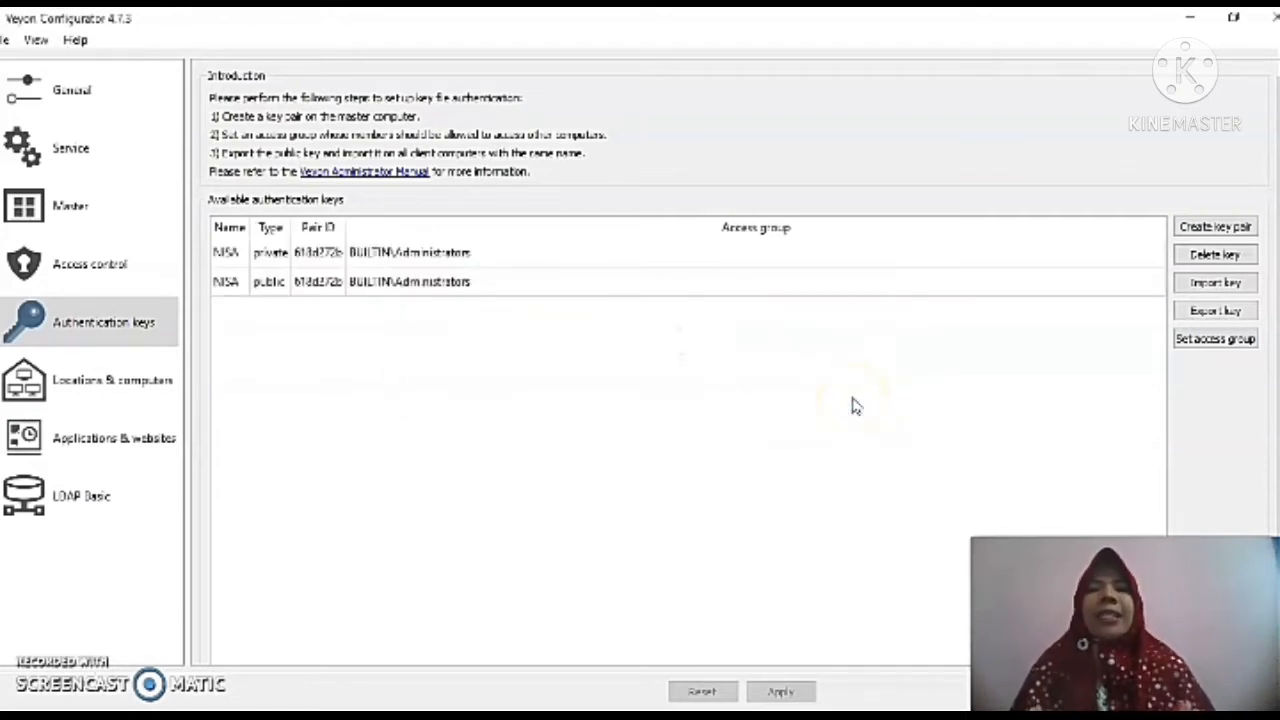
Export the public key as NISA_public_key to the USB Drive (F:).
click(272, 284)
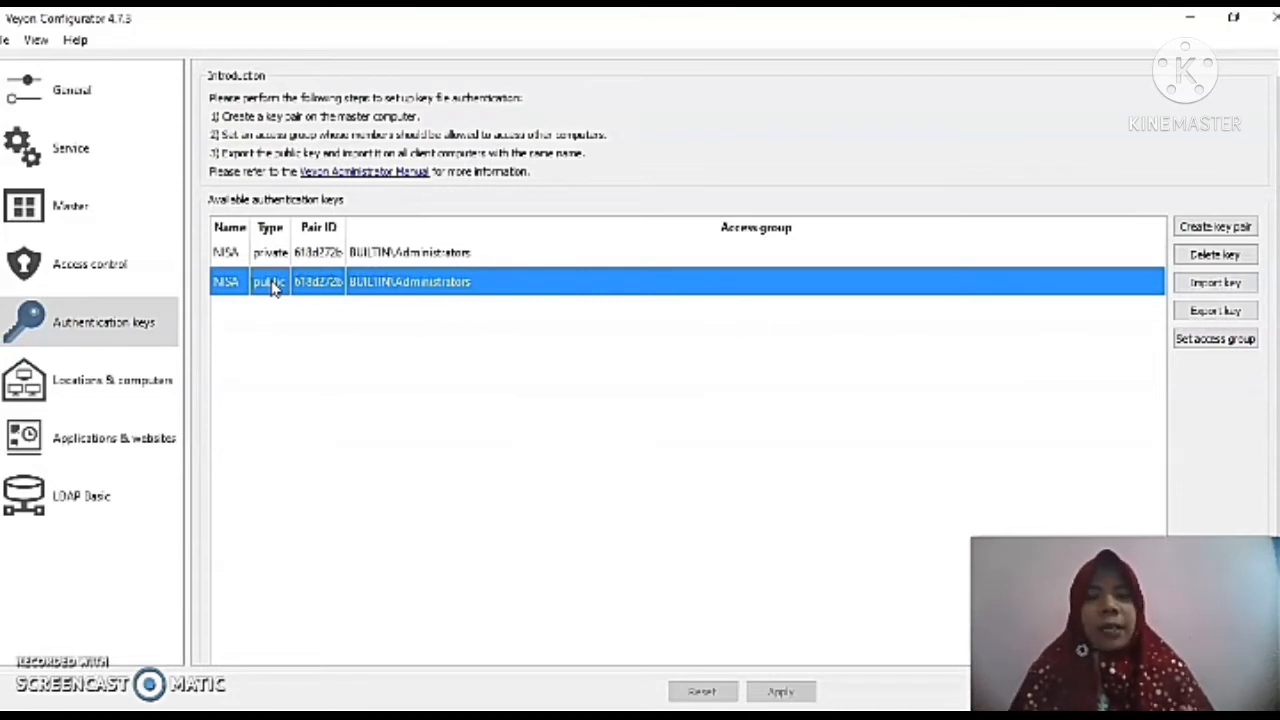
mouse_move(576, 381)
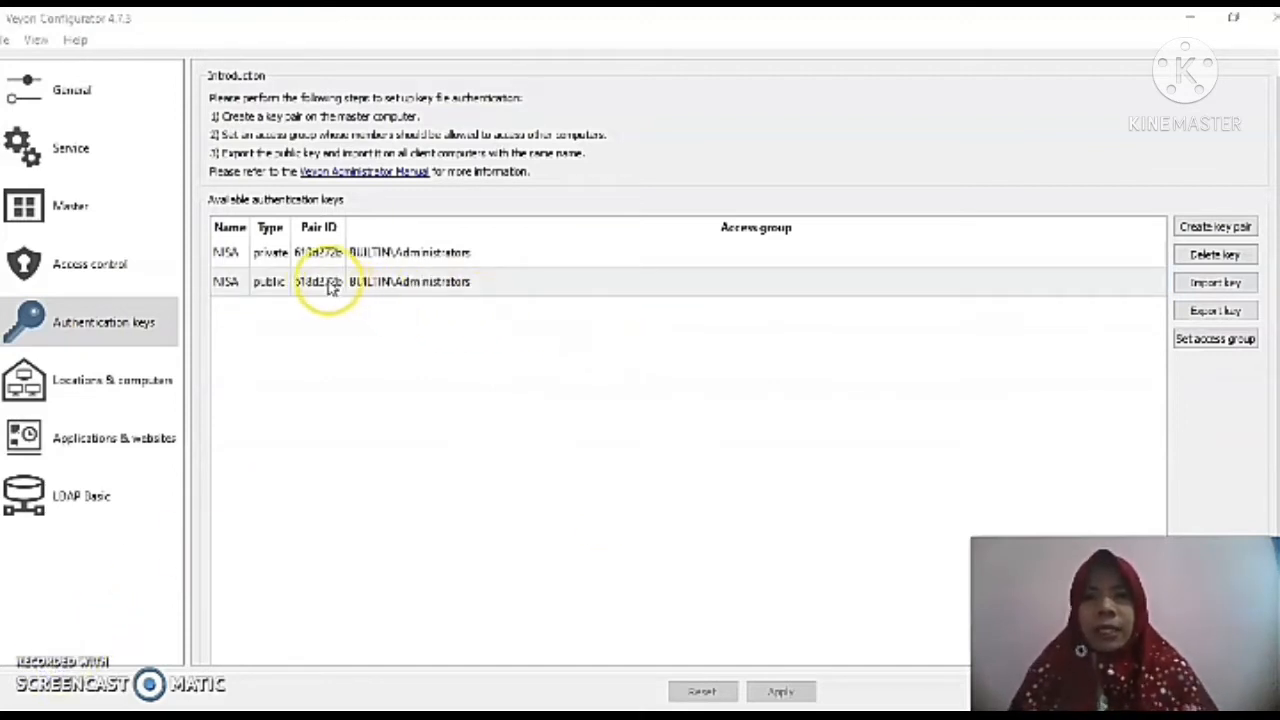
click(272, 287)
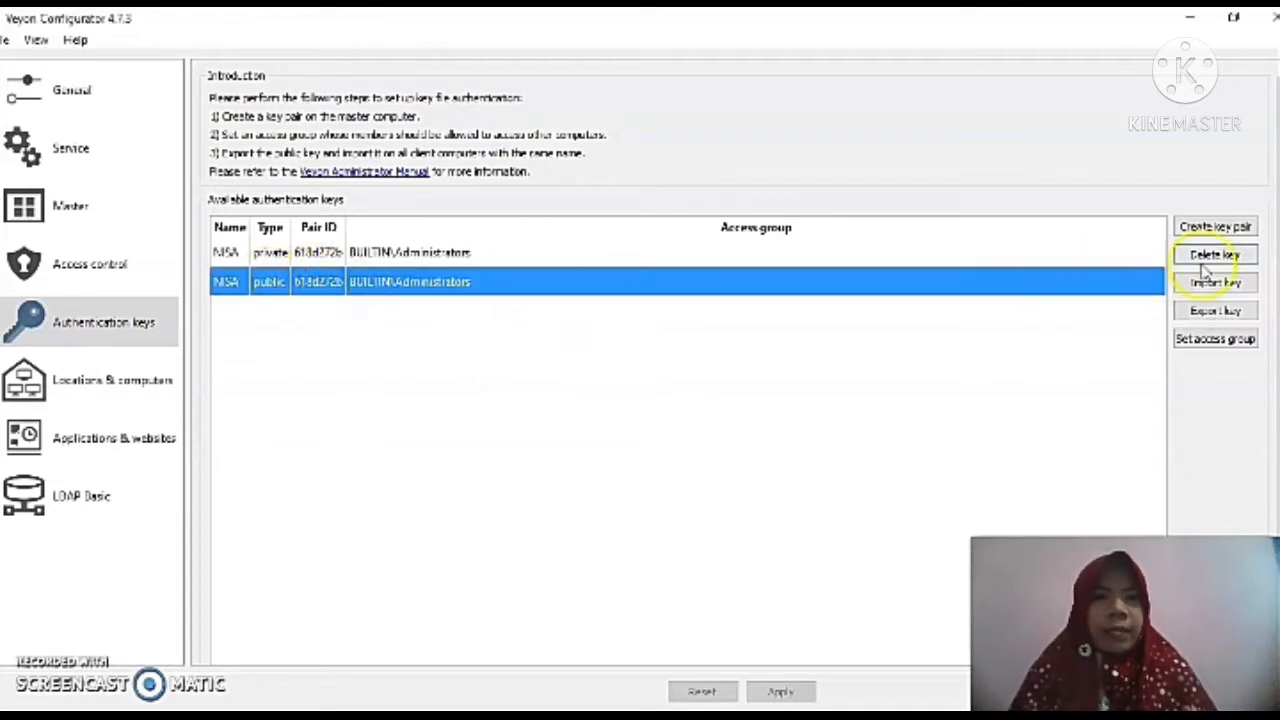
click(1217, 312)
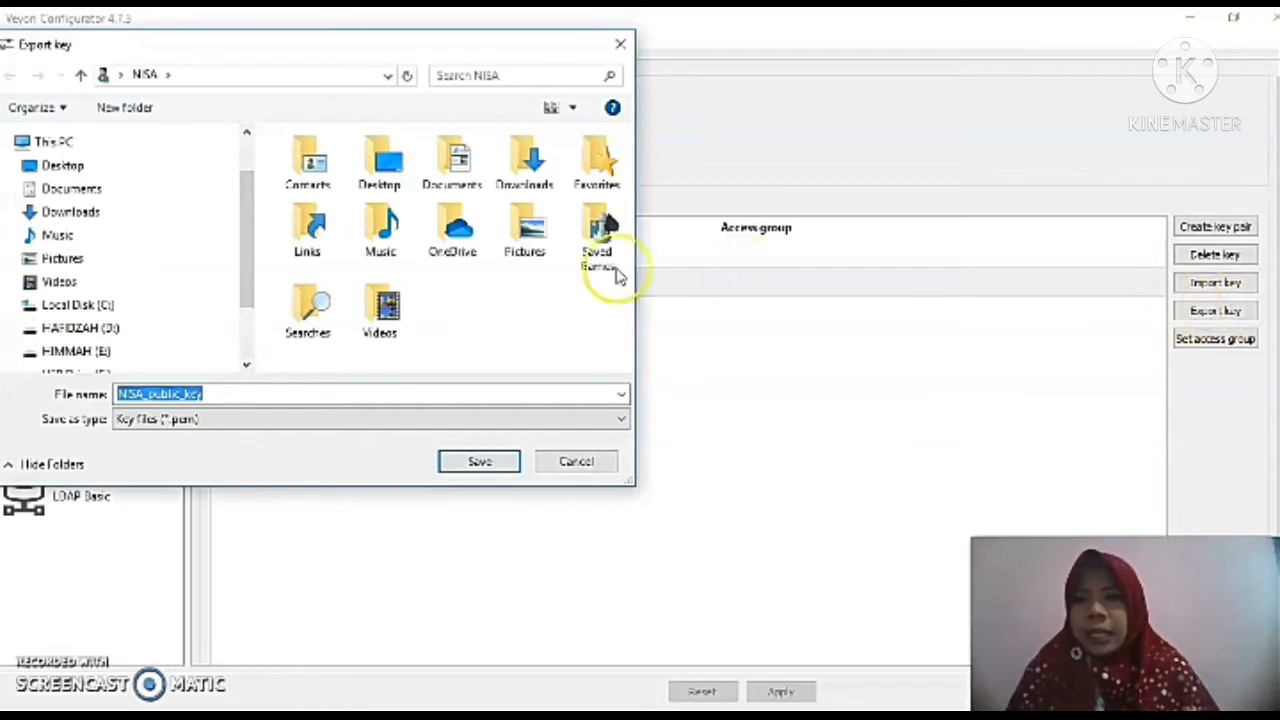
drag(251, 250, 252, 355)
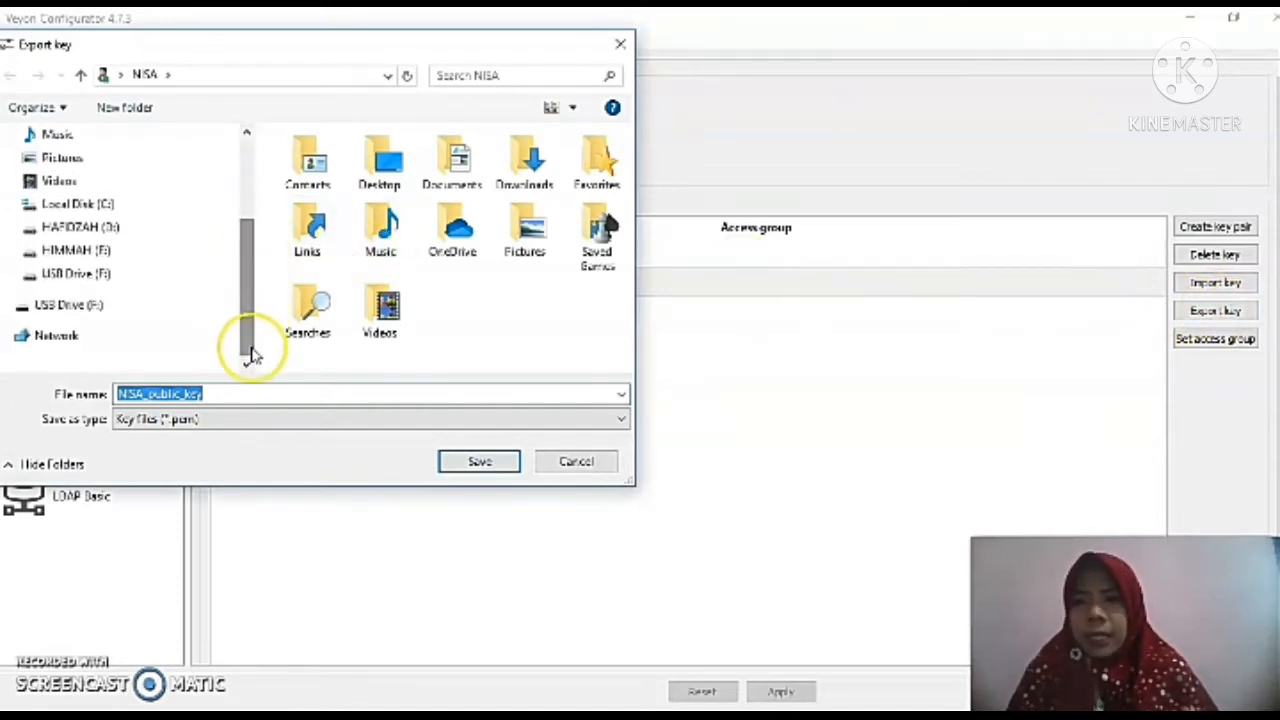
click(90, 274)
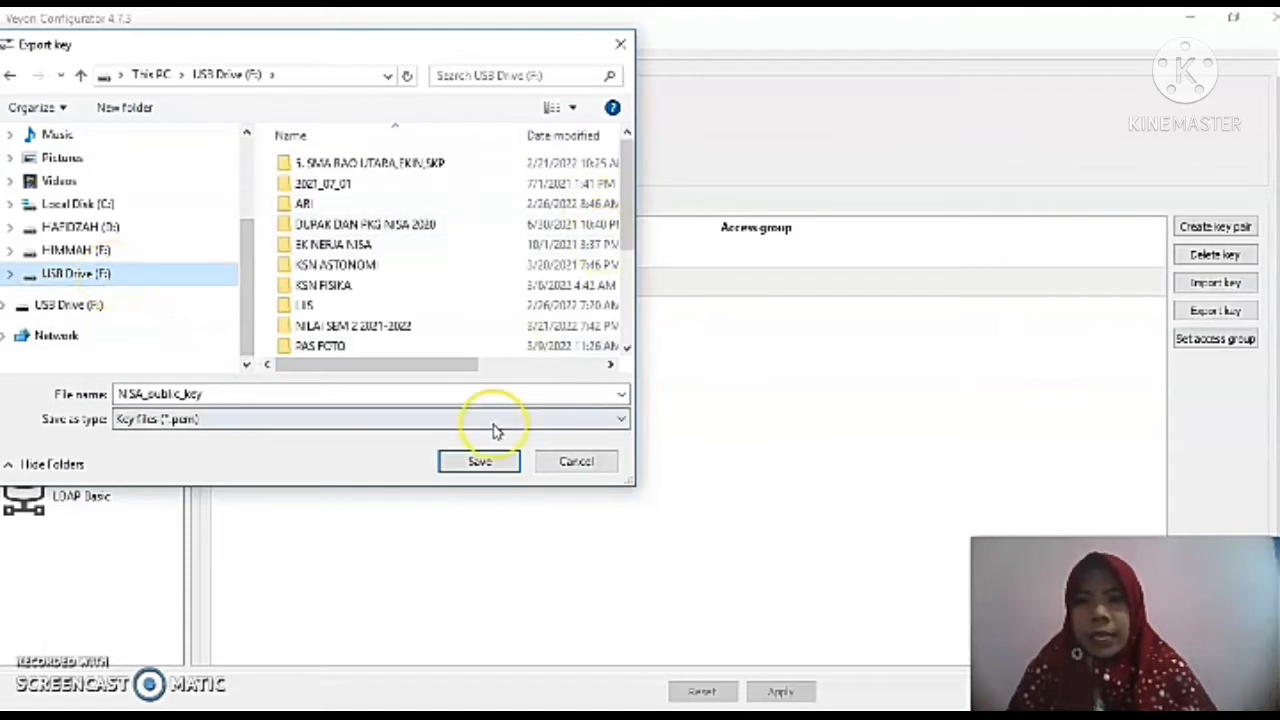
click(482, 462)
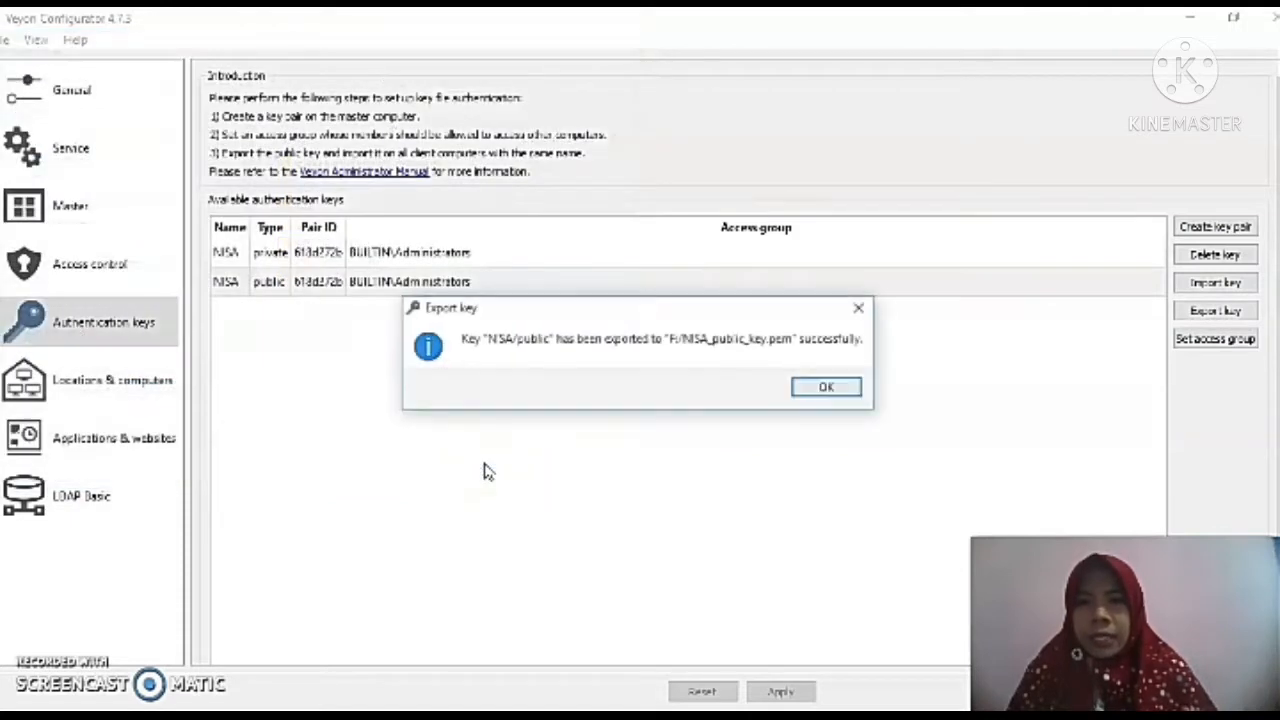
click(823, 389)
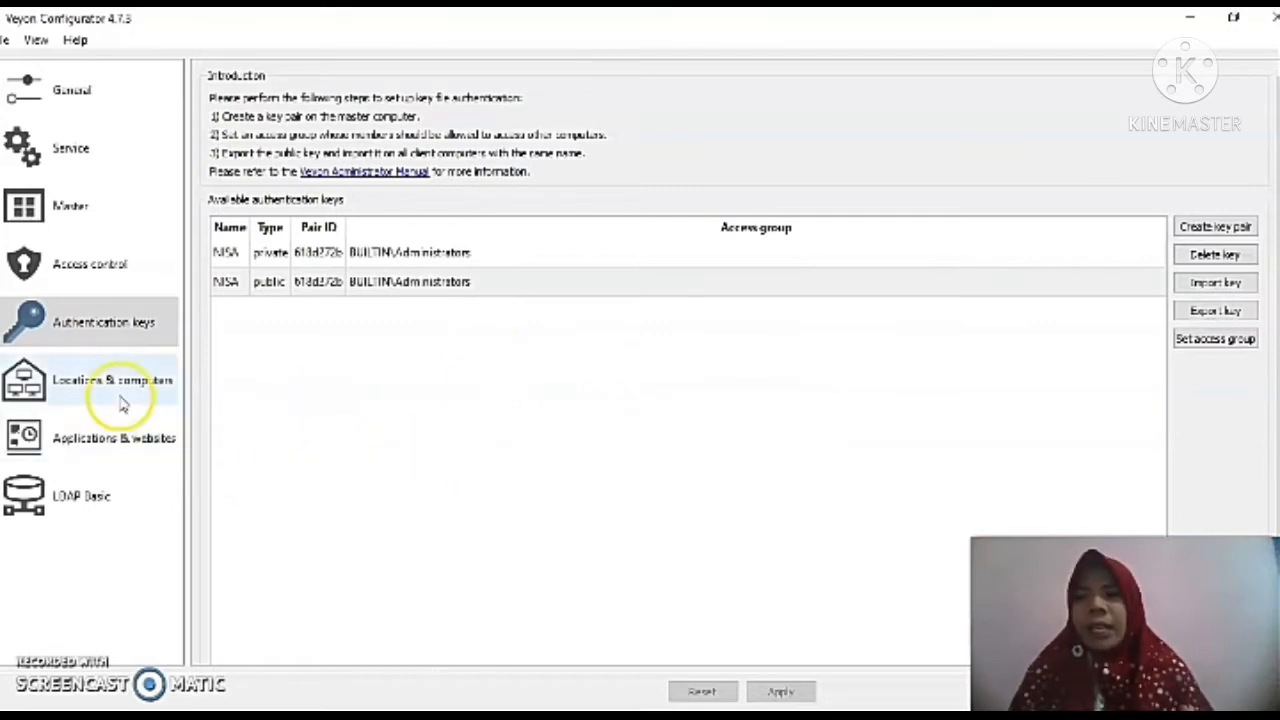
In Locations & computers, delete the existing labornisa location.
click(83, 397)
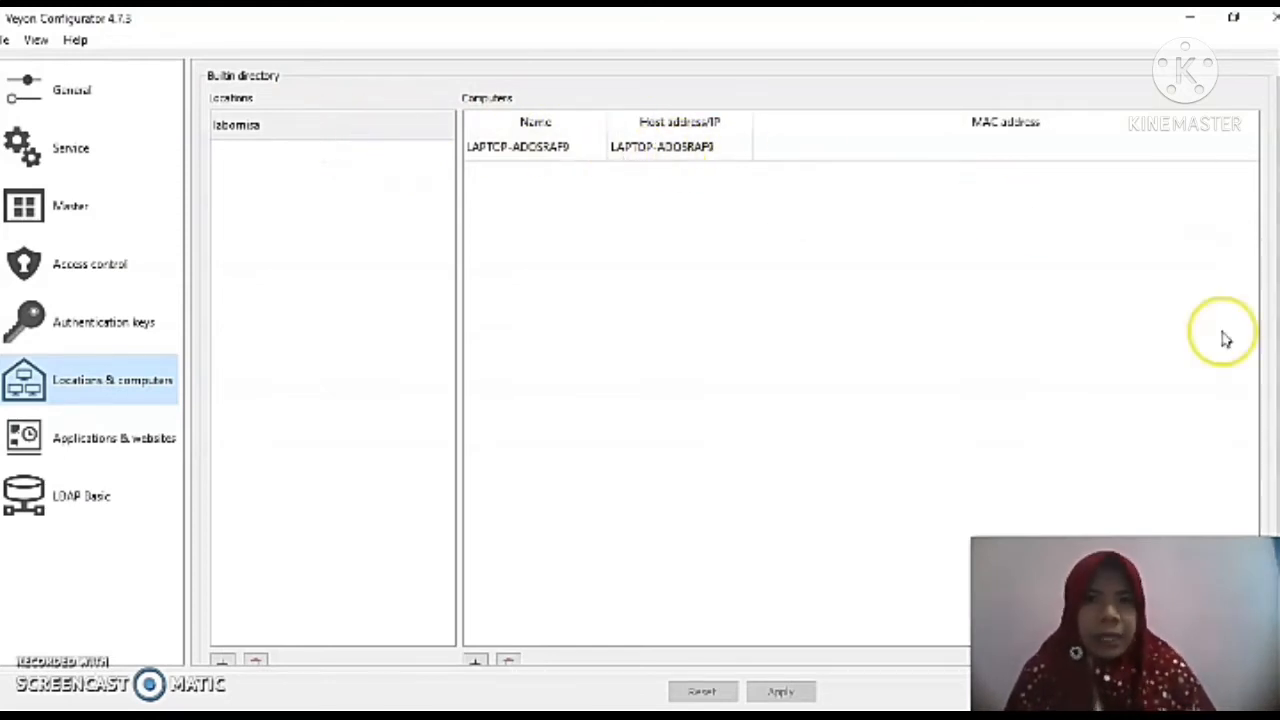
scroll(1270, 340, down, 1)
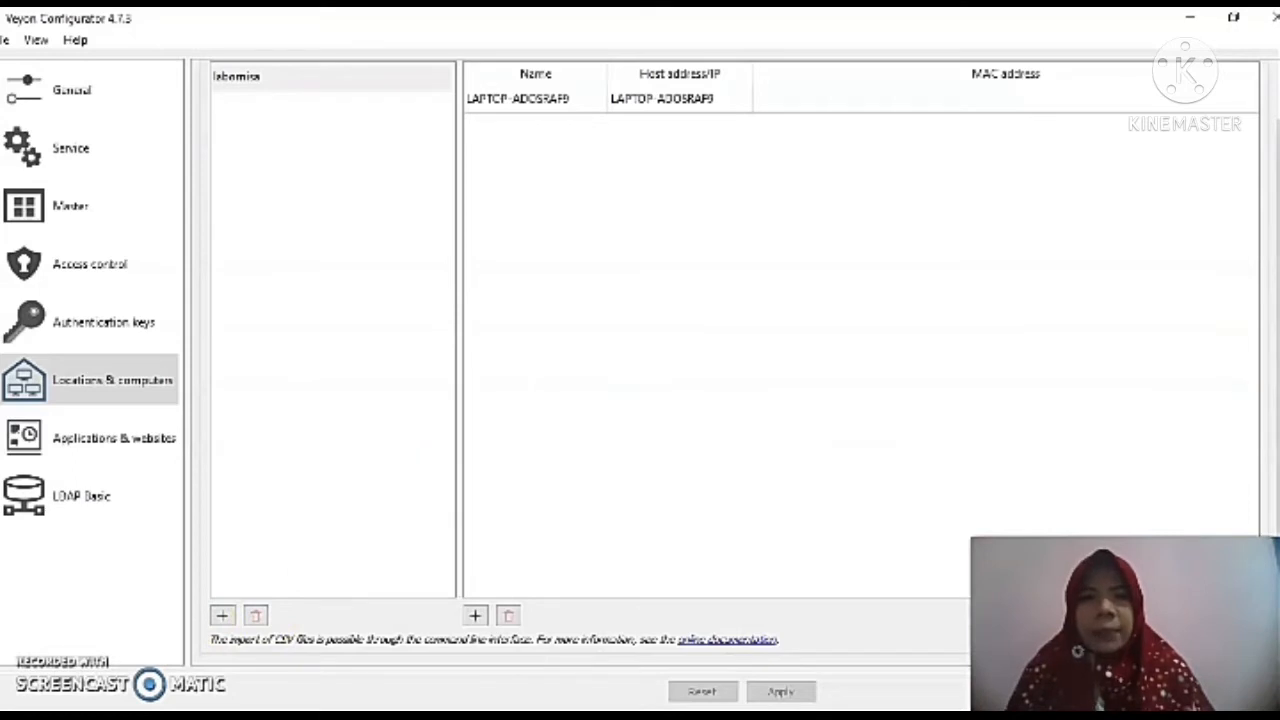
click(380, 134)
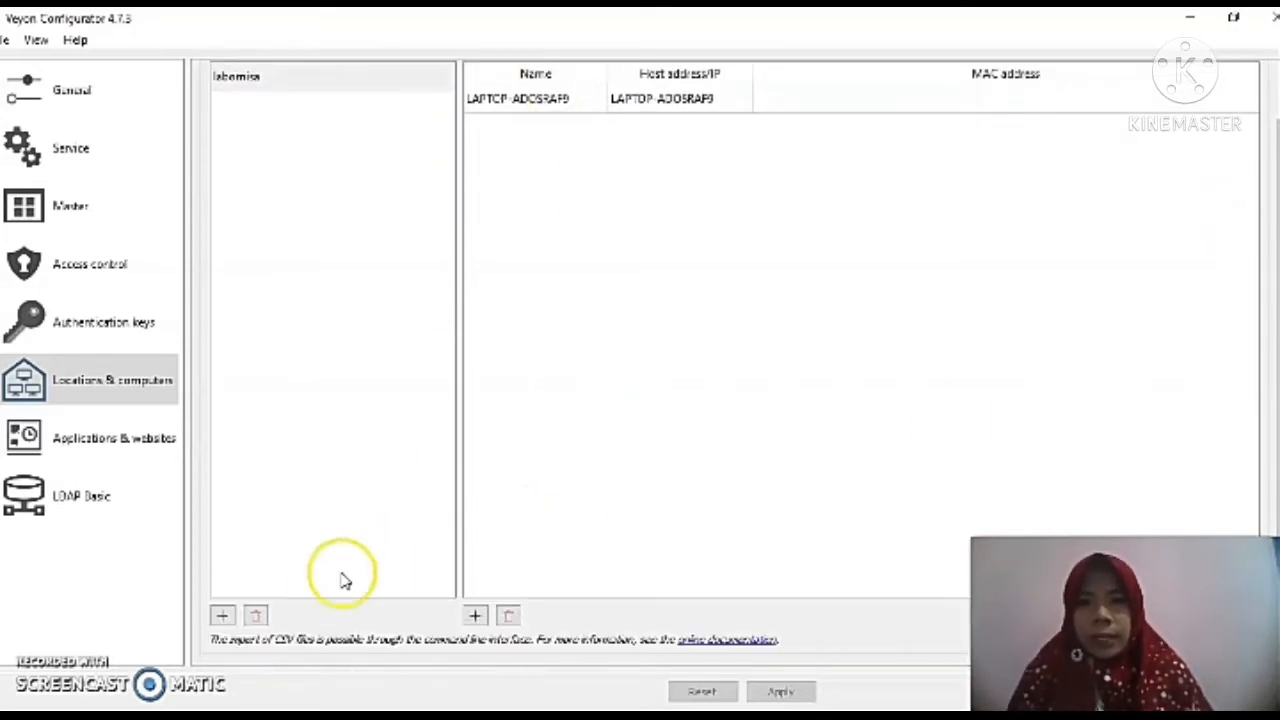
click(258, 614)
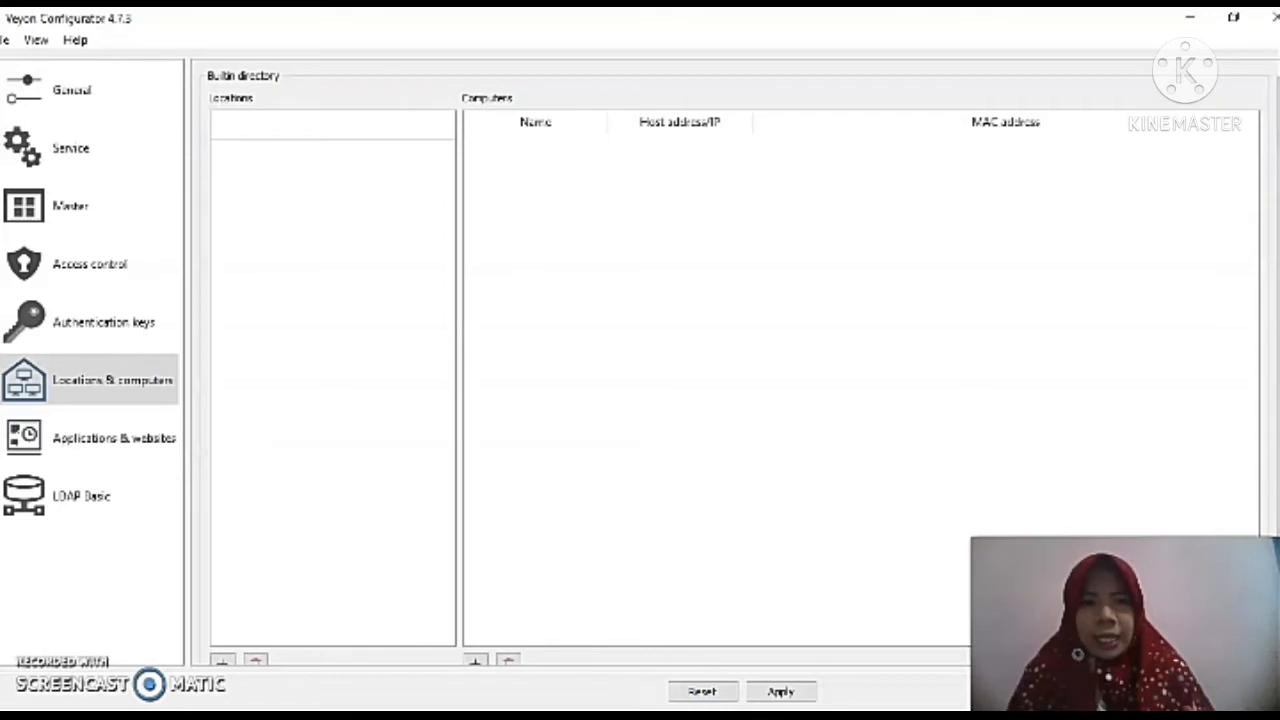
Add a new location and name it labornisa.
scroll(423, 409, down, 1)
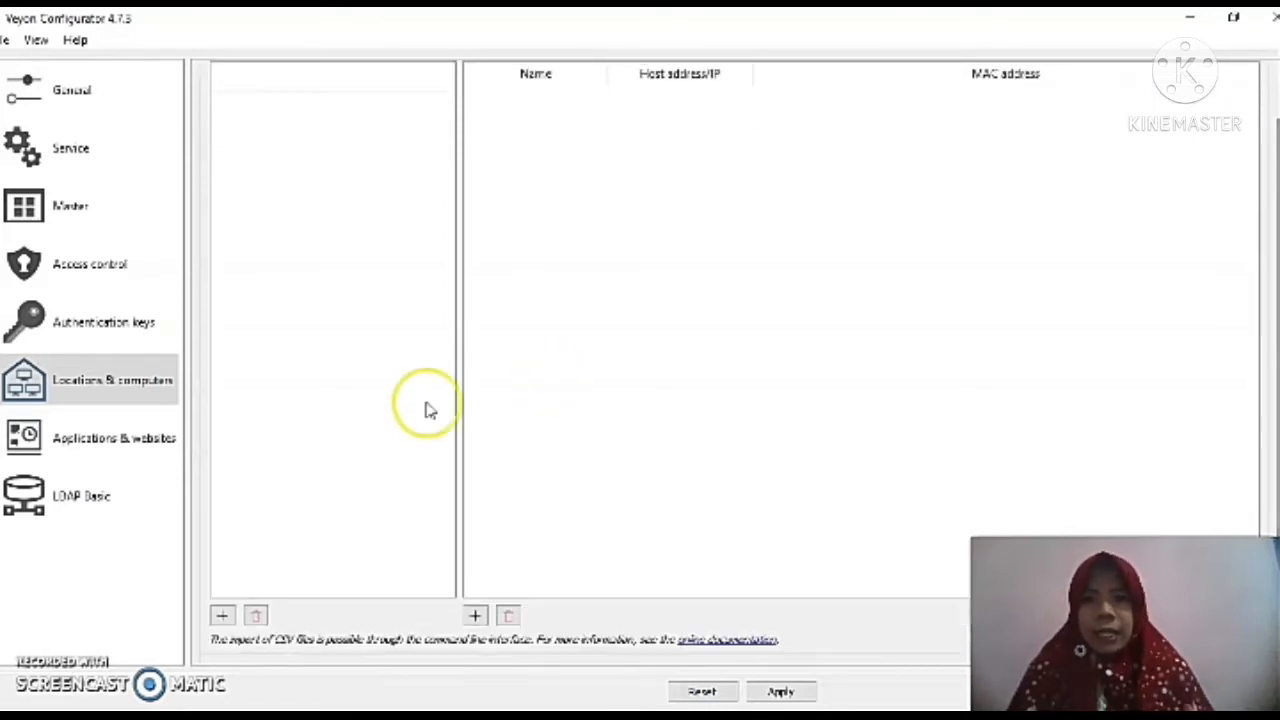
click(222, 616)
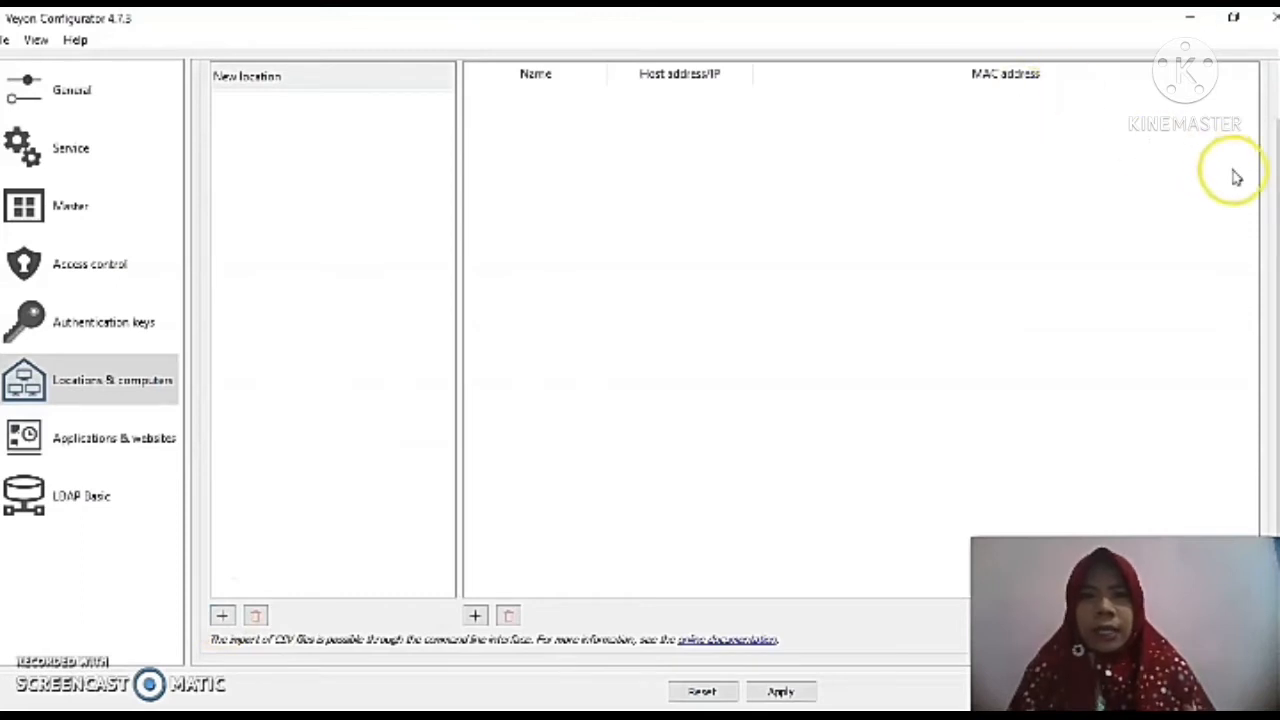
scroll(1260, 143, up, 1)
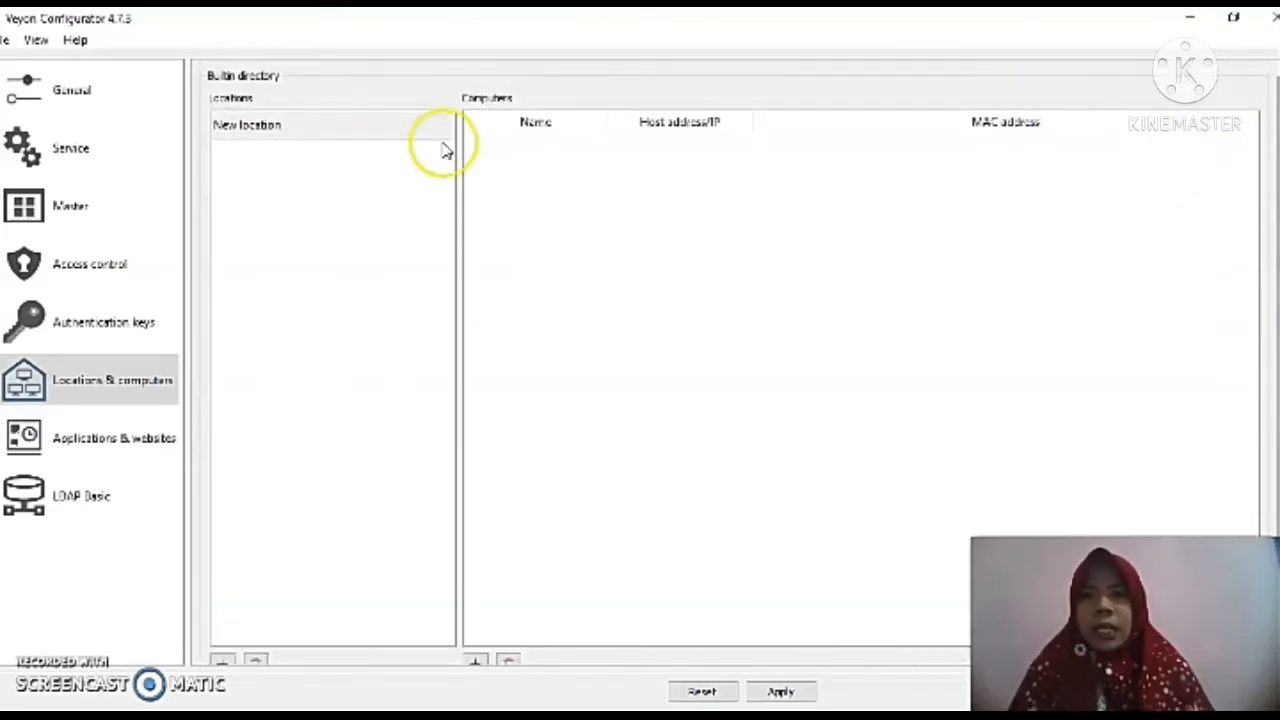
double_click(314, 120)
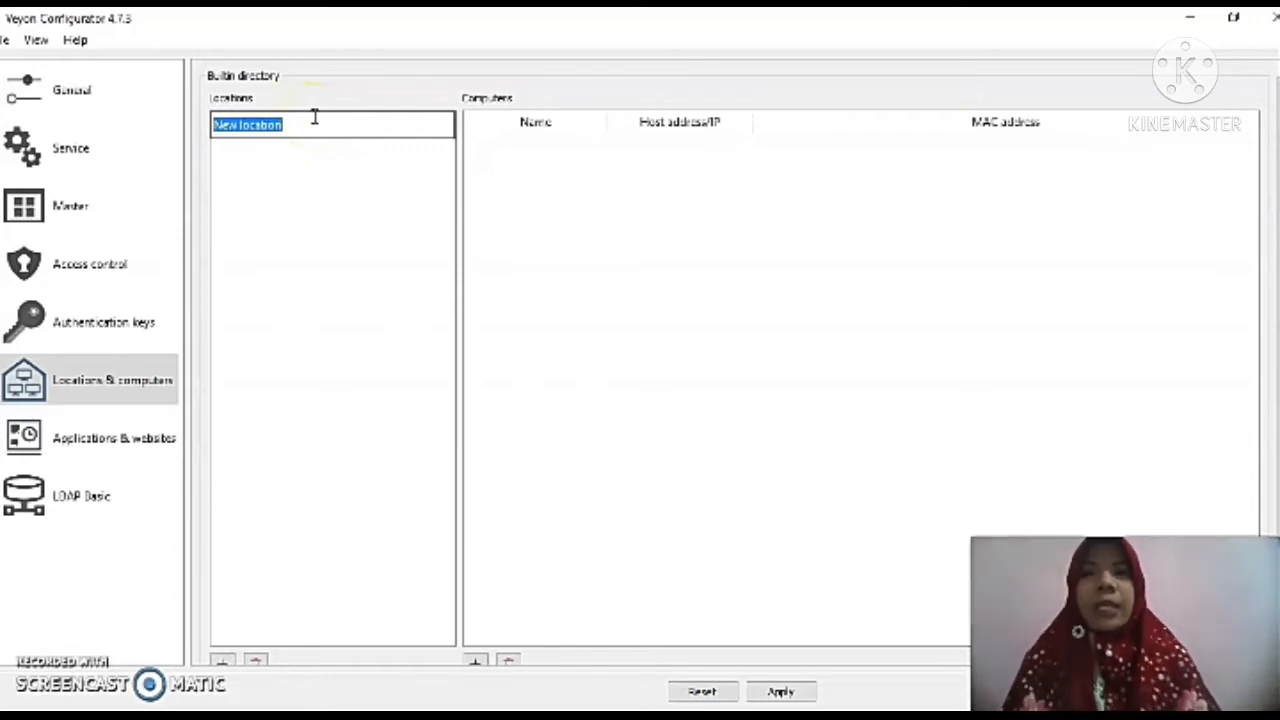
text(labornisa)
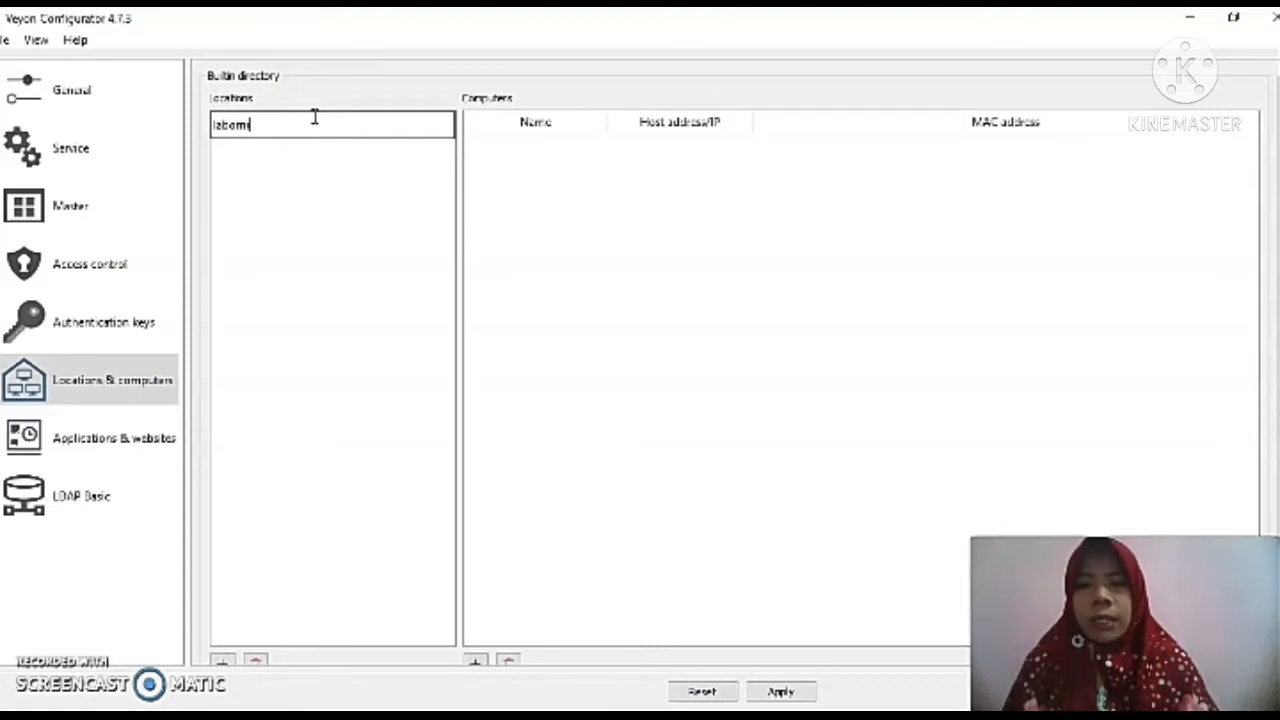
key(Return)
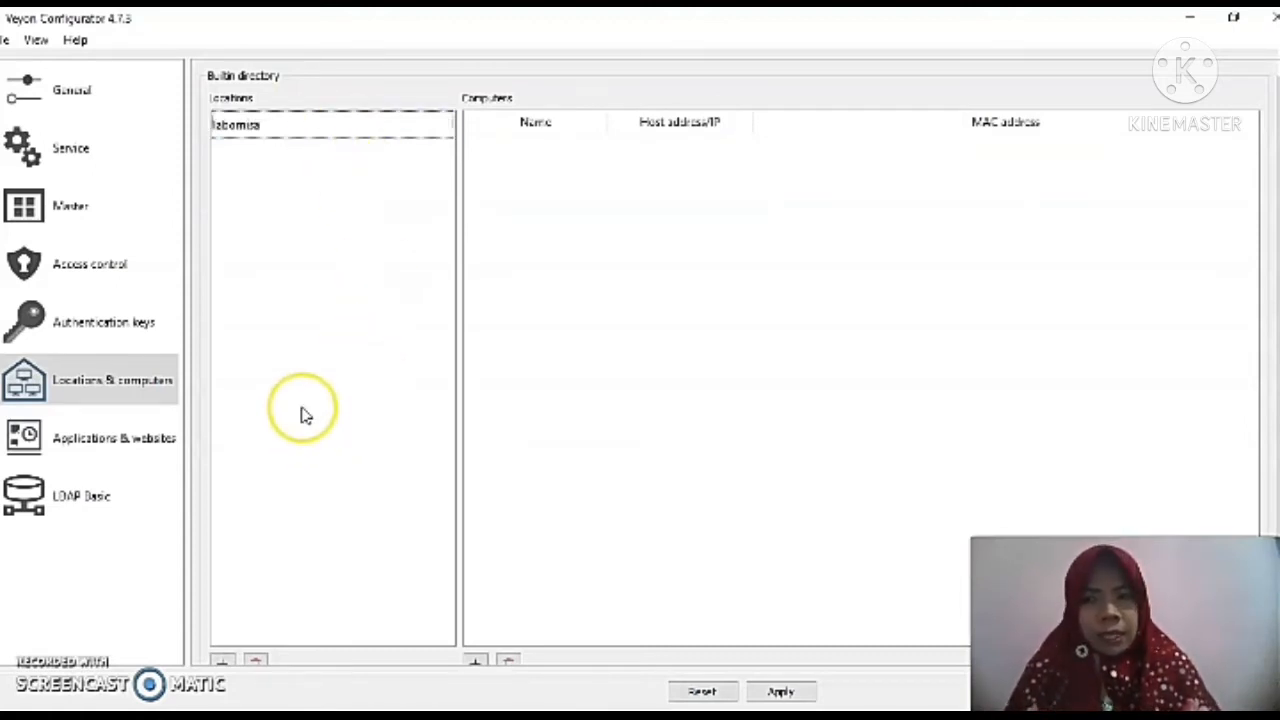
Add a new computer to the location and name it LAPTOP-ADOSRAF9.
click(512, 152)
scroll(1268, 230, down, 1)
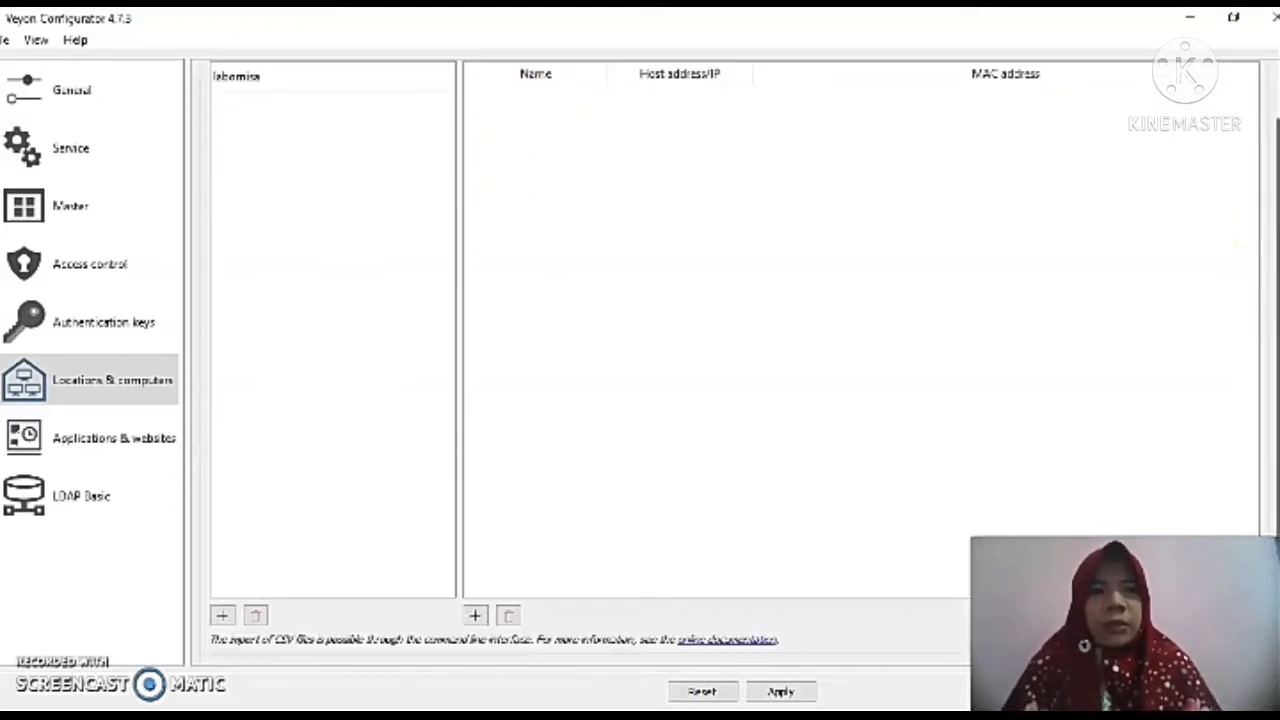
click(475, 615)
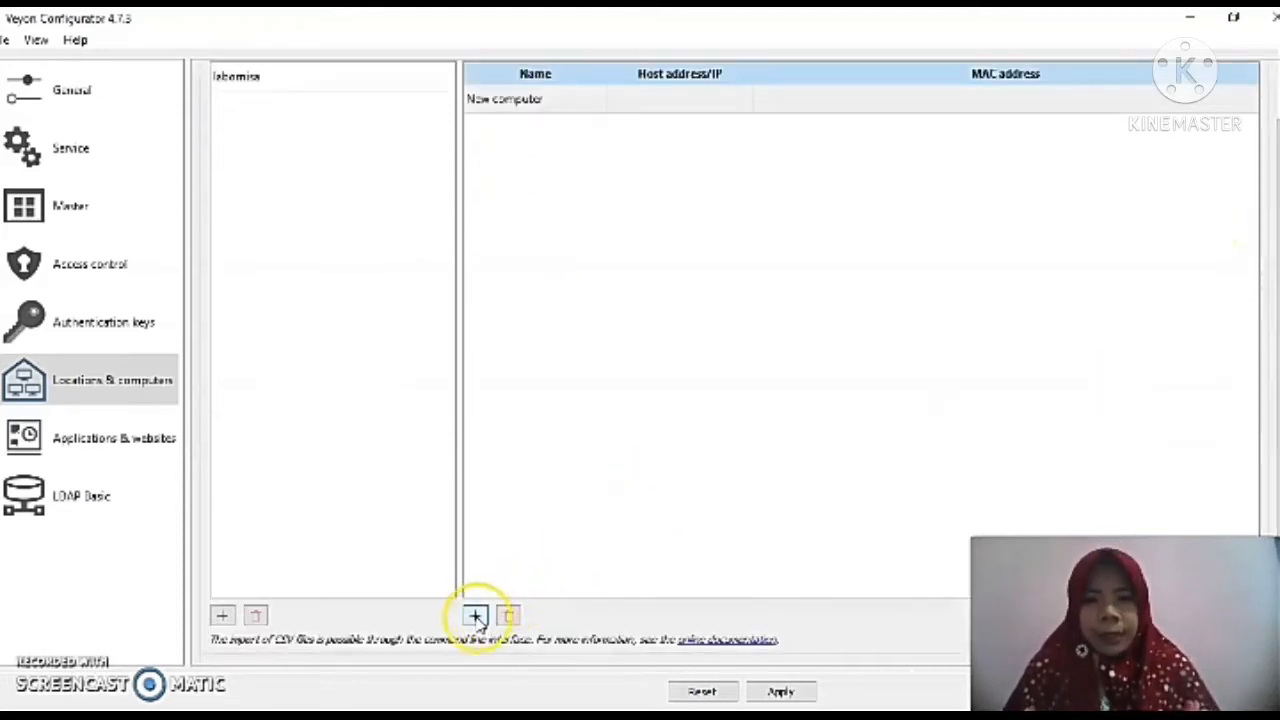
double_click(575, 106)
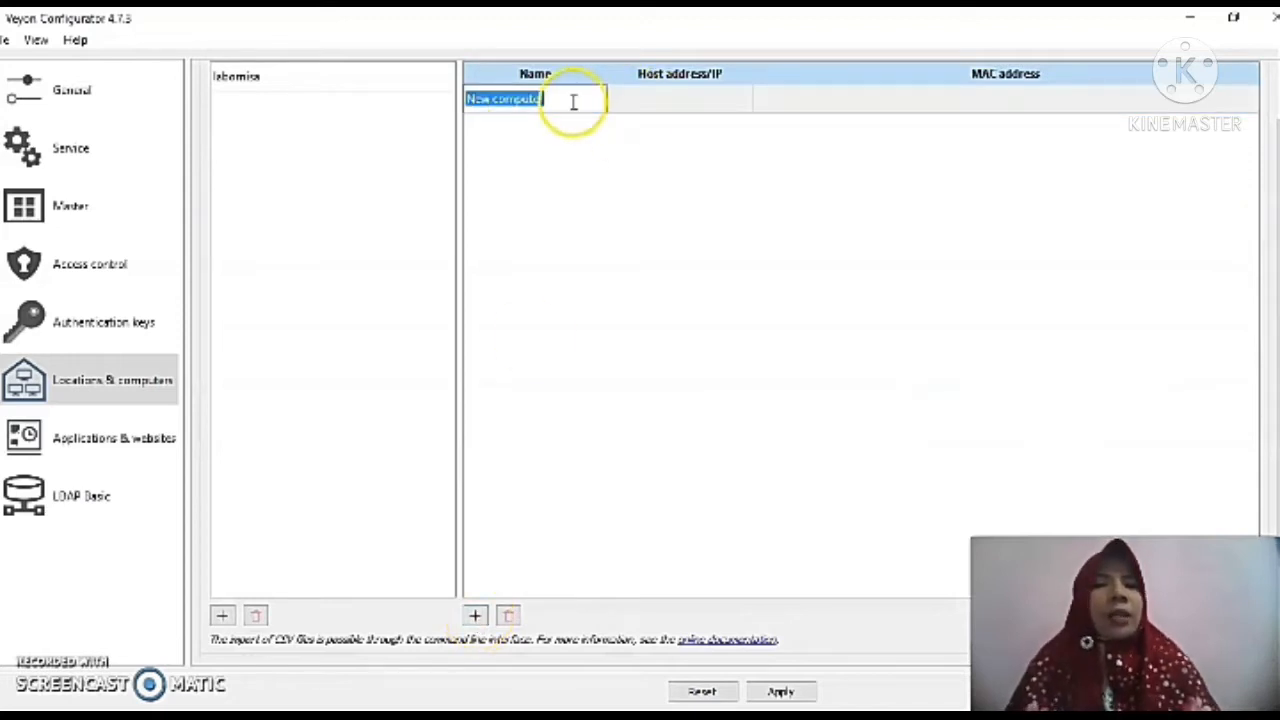
drag(1277, 215, 1275, 172)
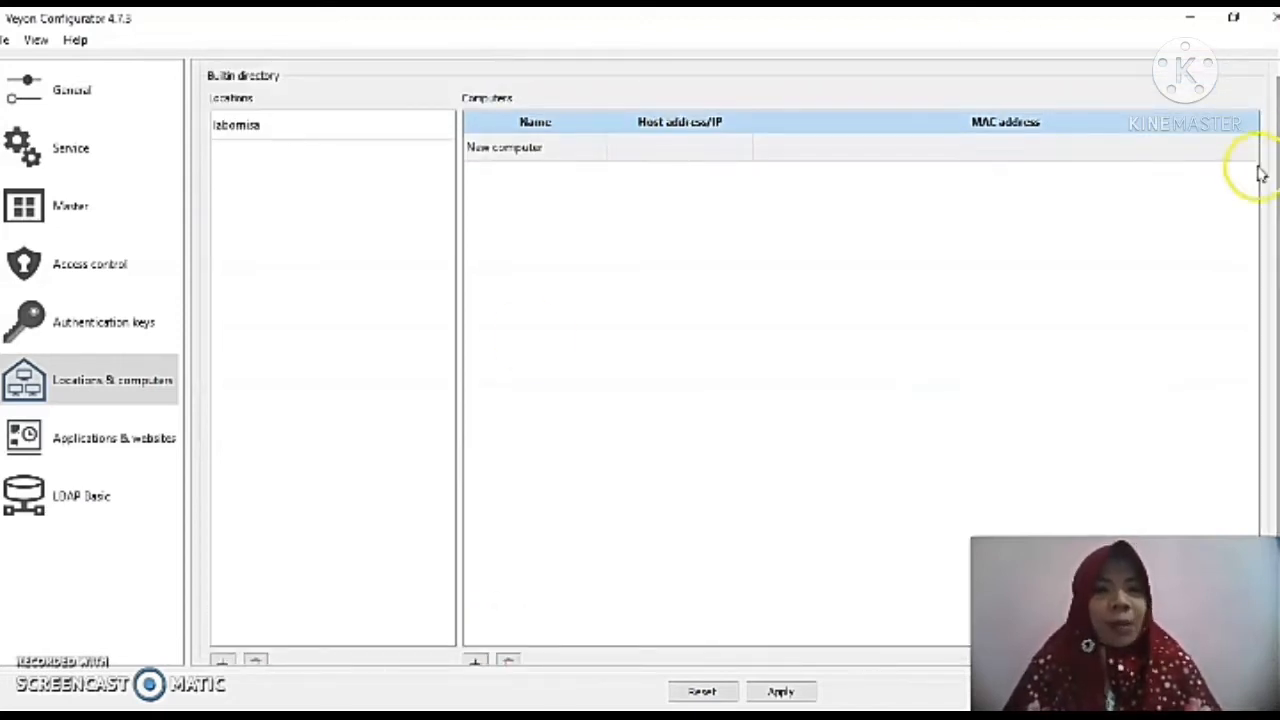
click(570, 150)
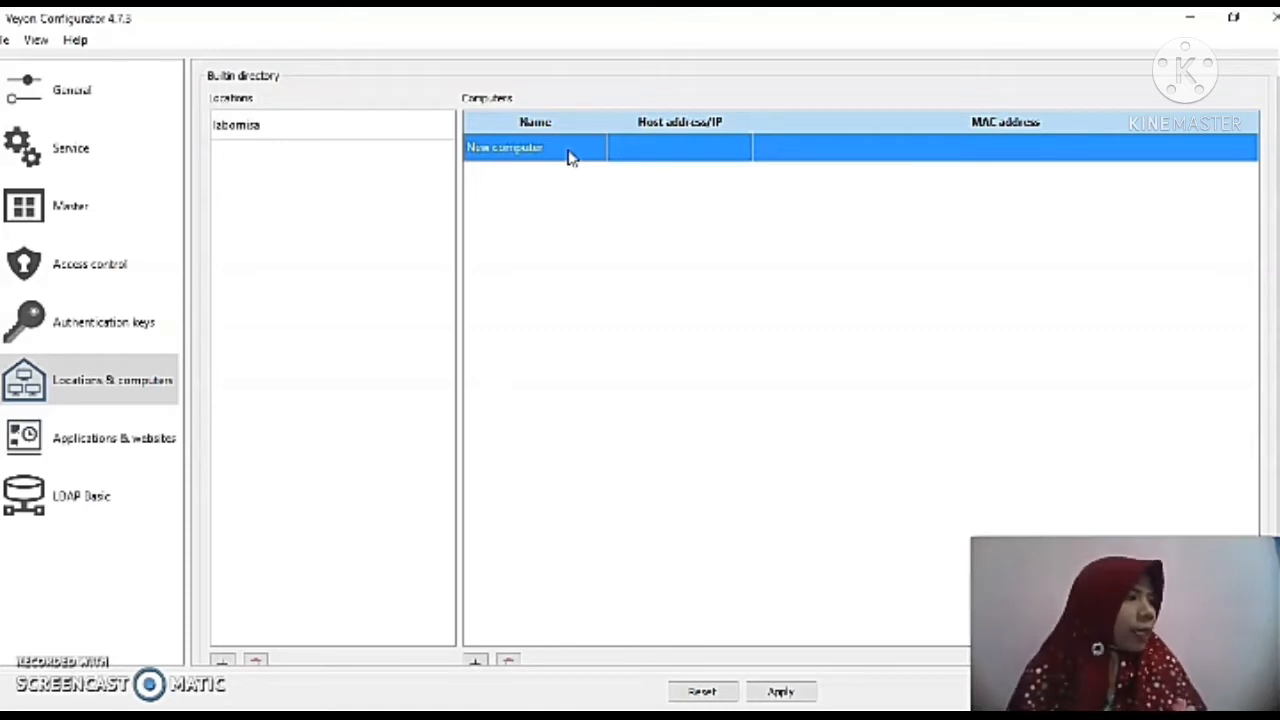
double_click(560, 152)
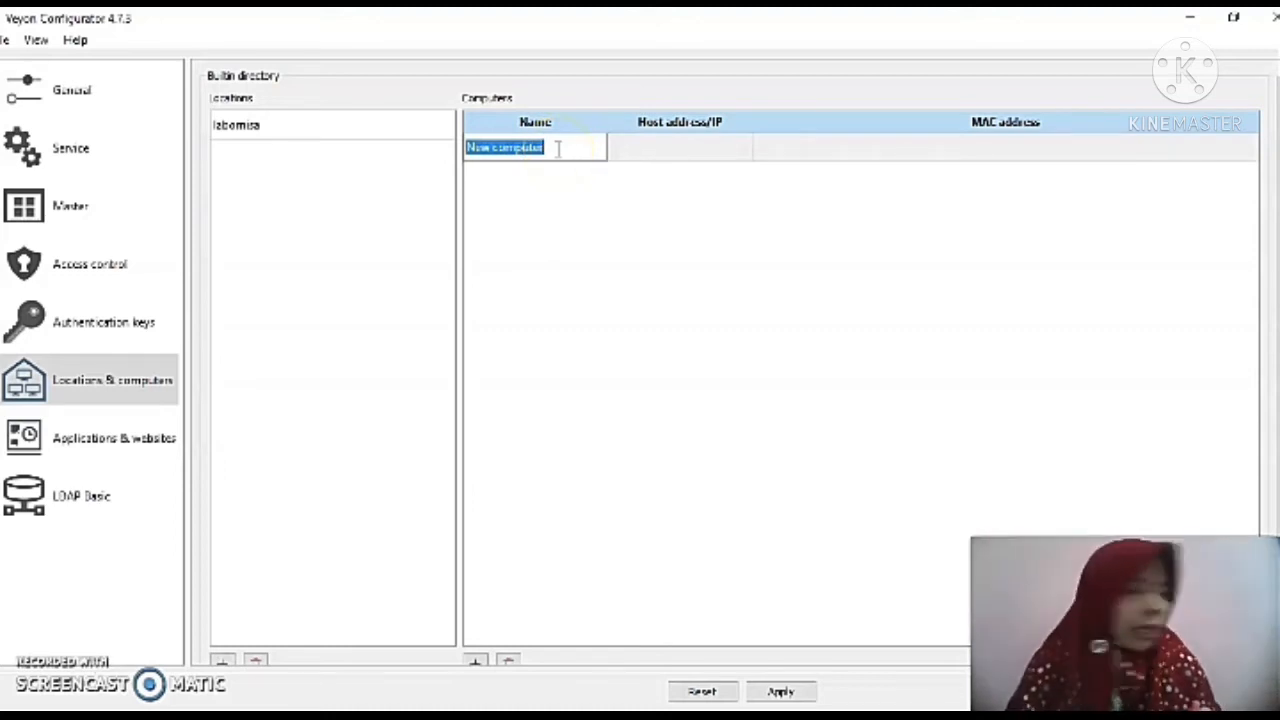
text(LAPT)
text(O)
key(BackSpace)
text(TOP)
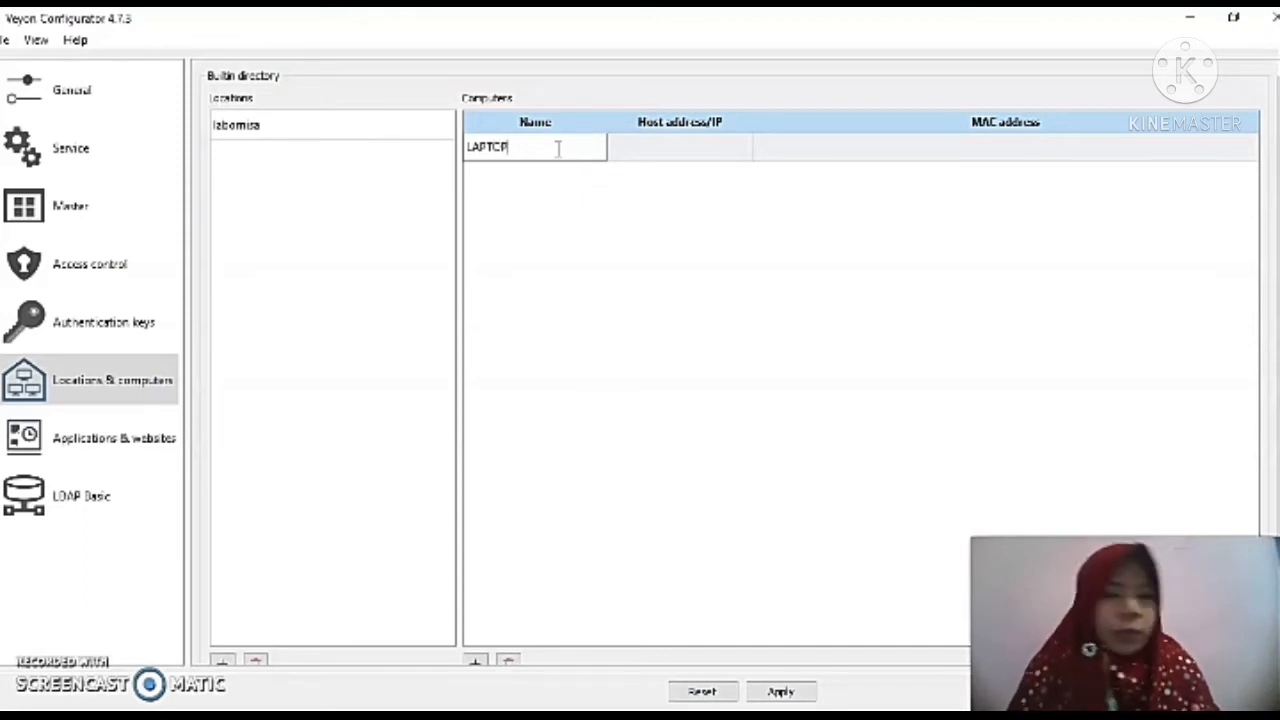
text(-ADCS)
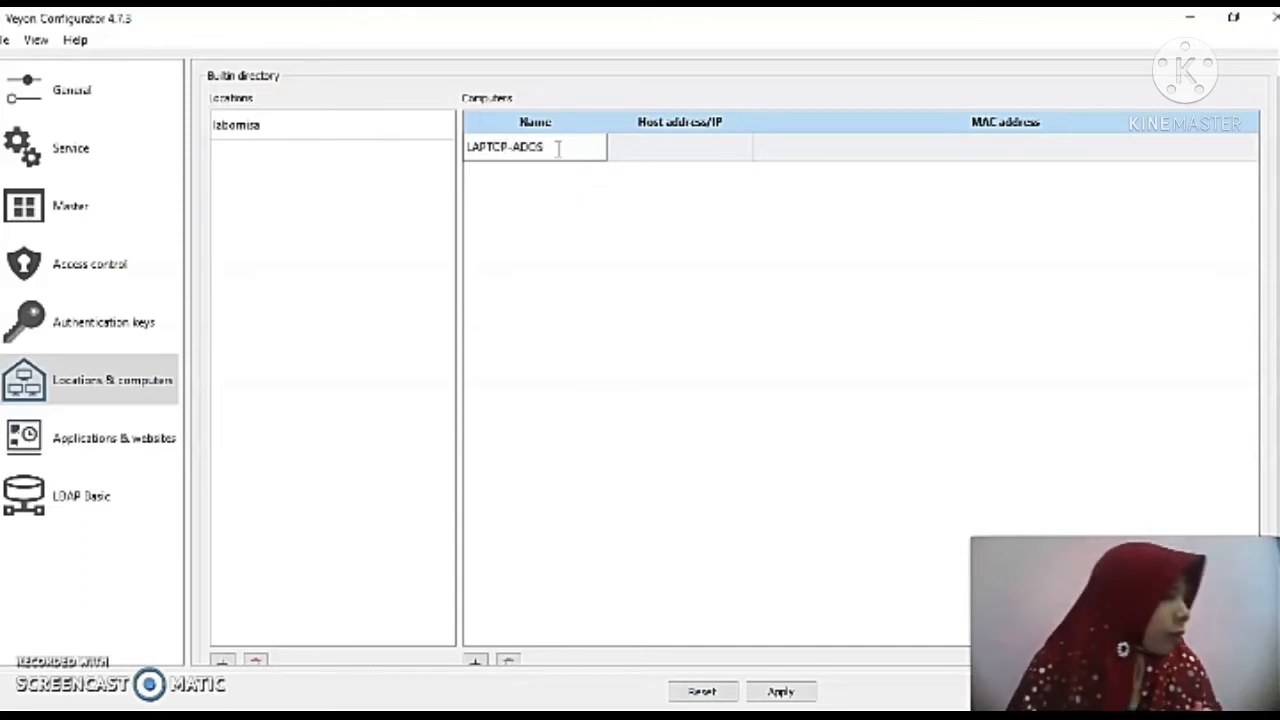
text(RAF9)
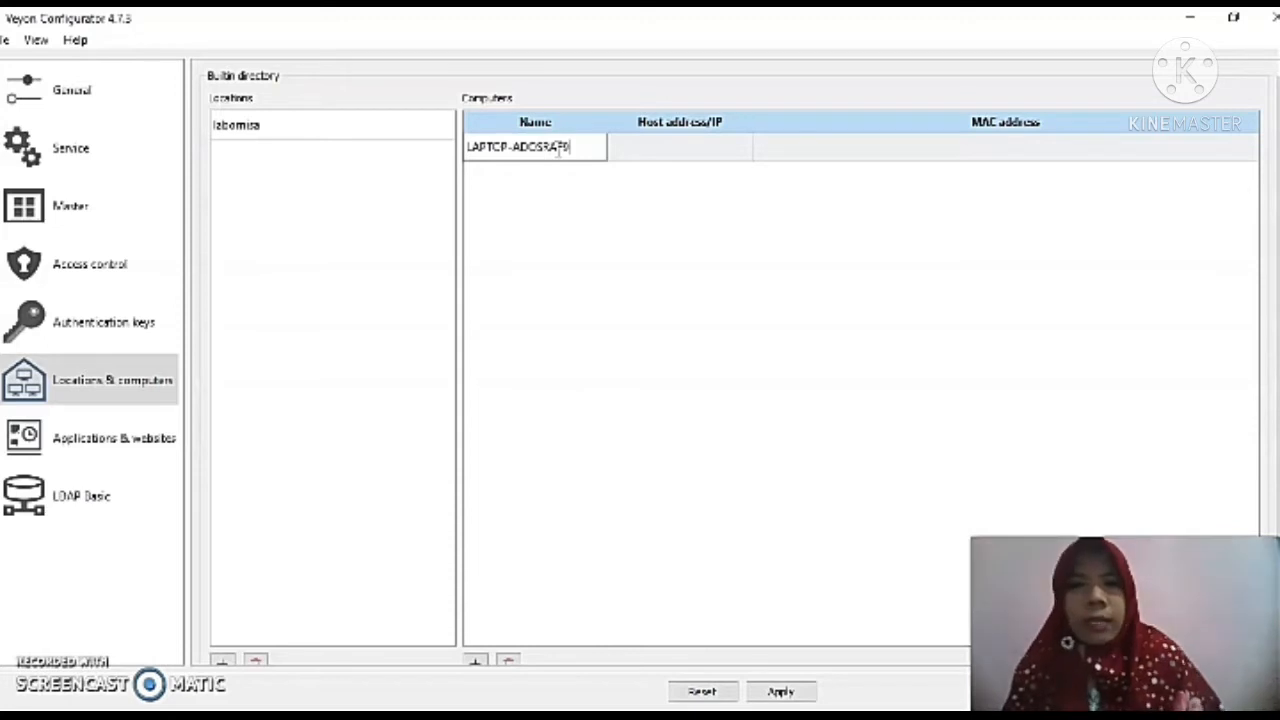
Set the computer's host address to LAPTOP-ADOSRAF9.
double_click(665, 155)
text(LAP)
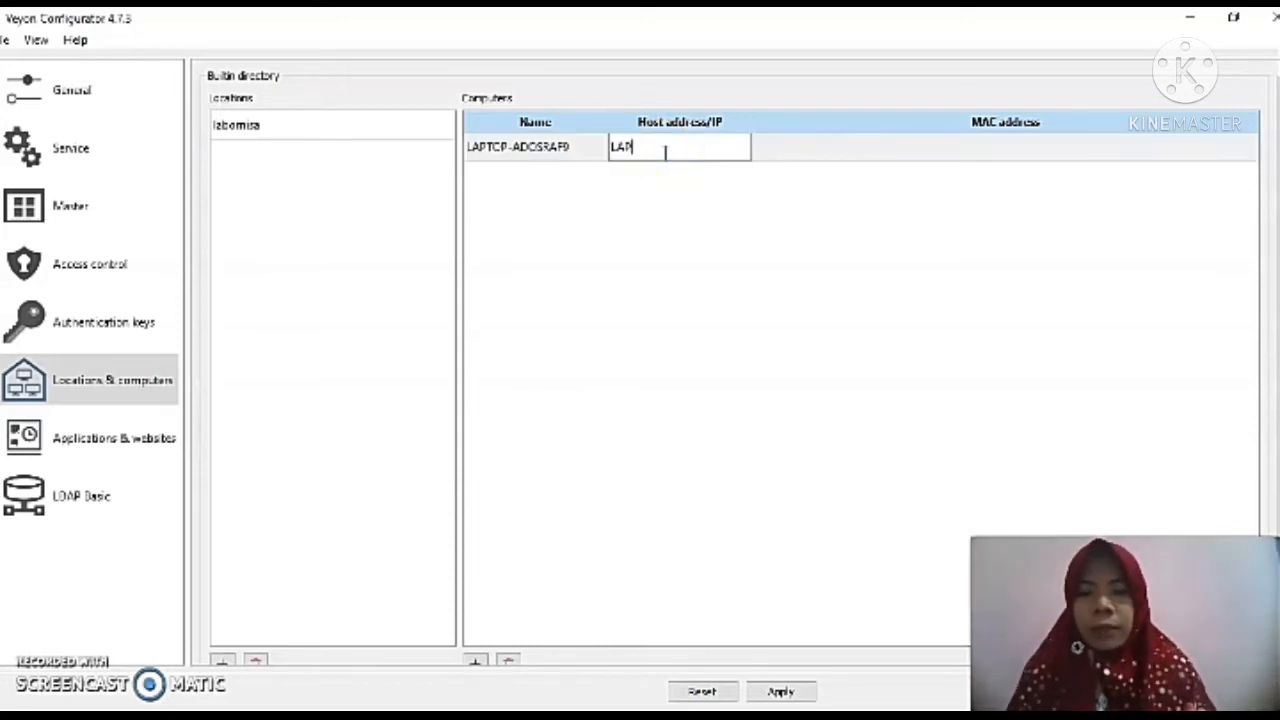
text(TOP-ADCS)
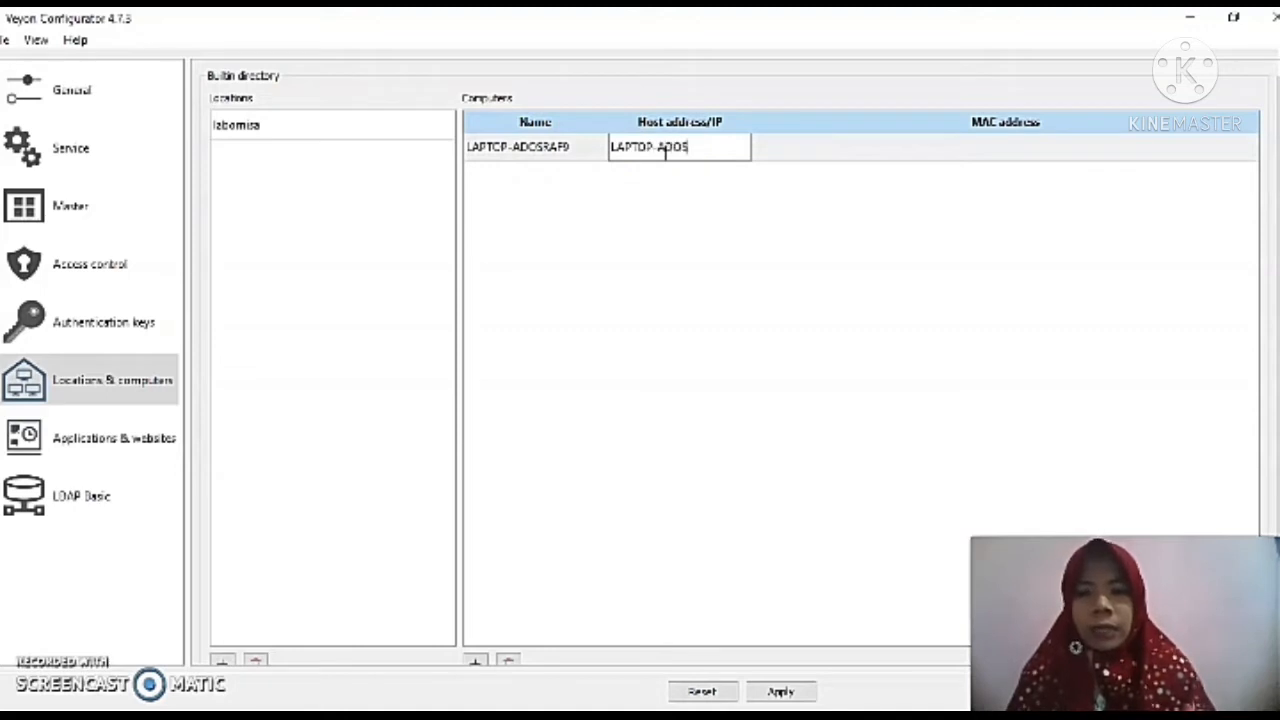
text(RAF9)
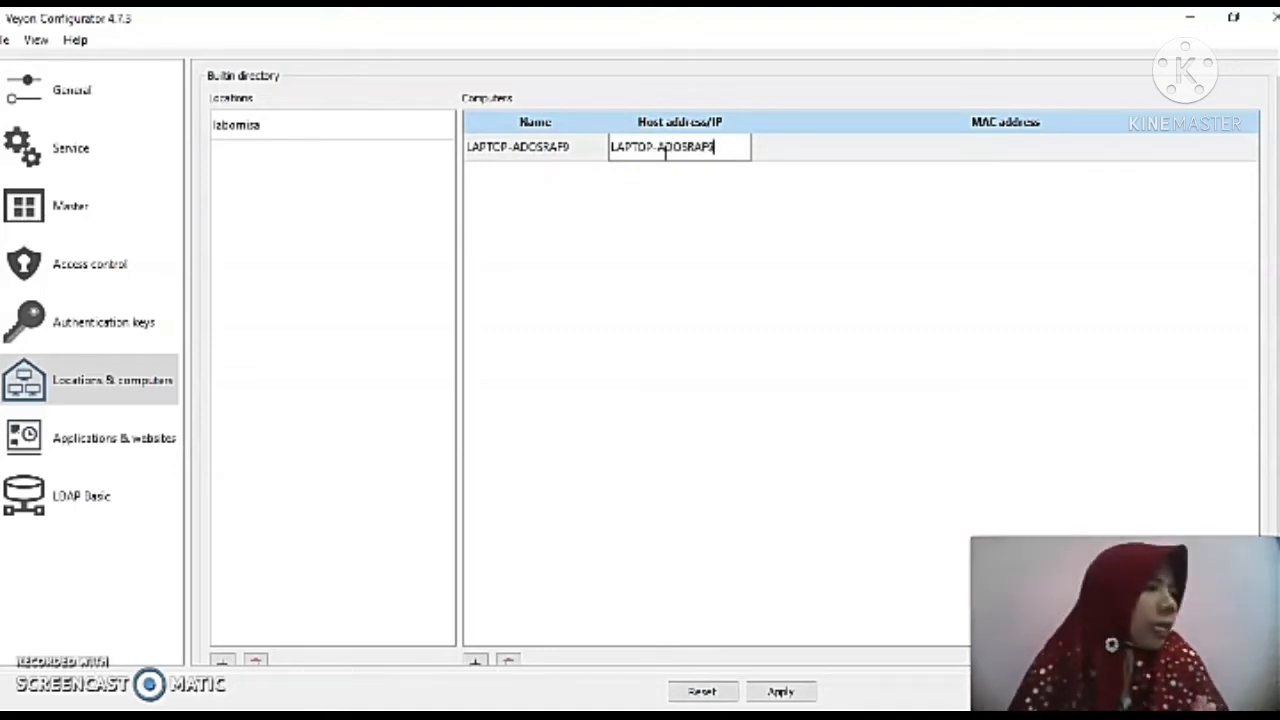
click(712, 283)
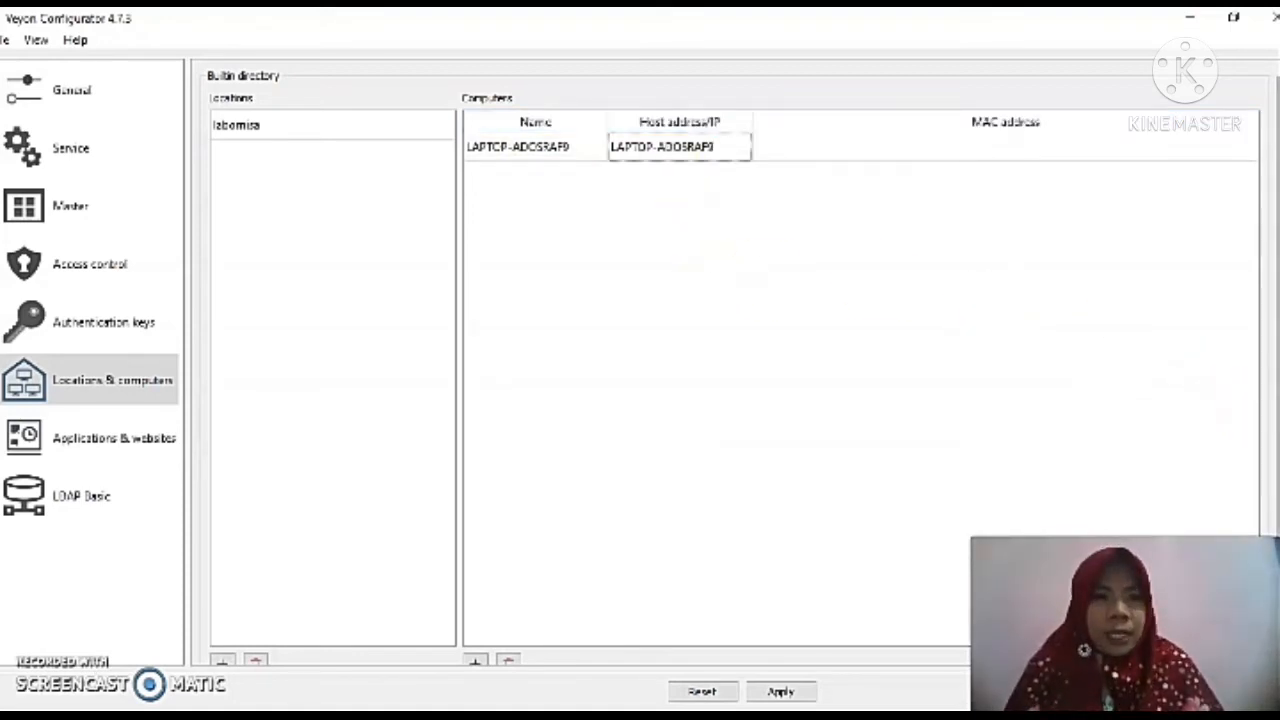
Apply the settings and agree to restart the Veyon service.
scroll(1265, 410, down, 1)
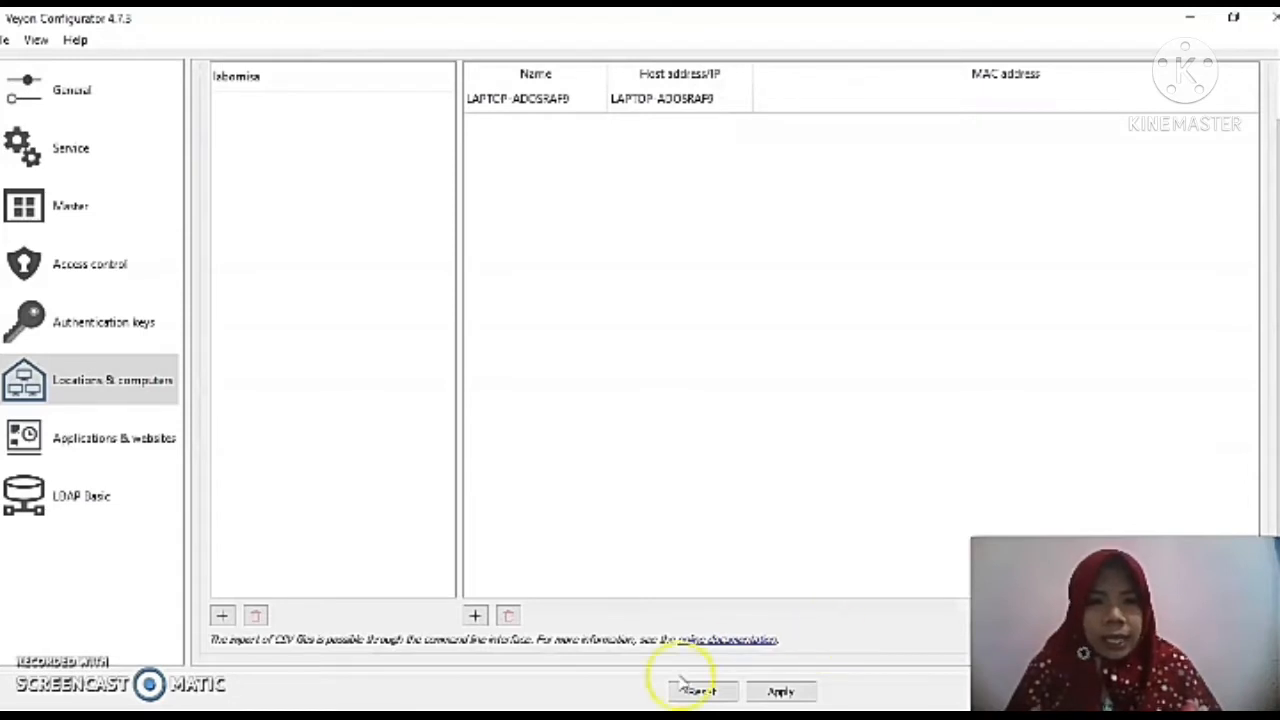
click(778, 692)
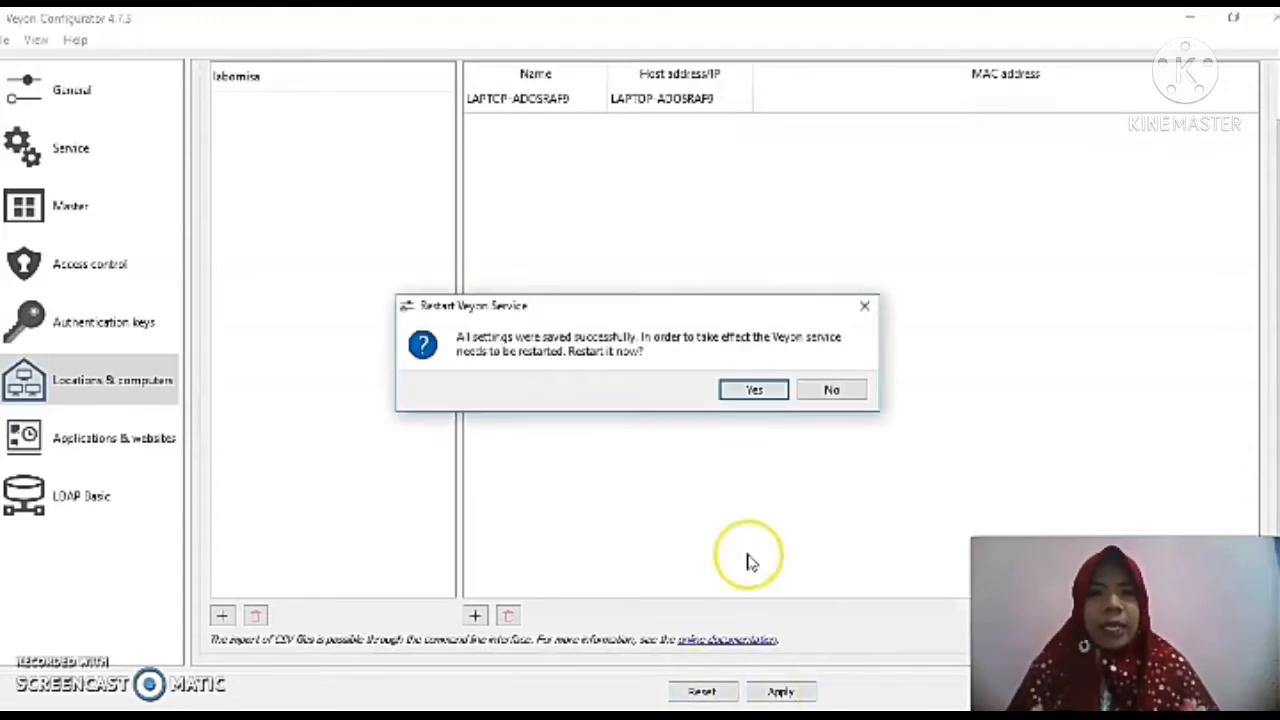
click(748, 392)
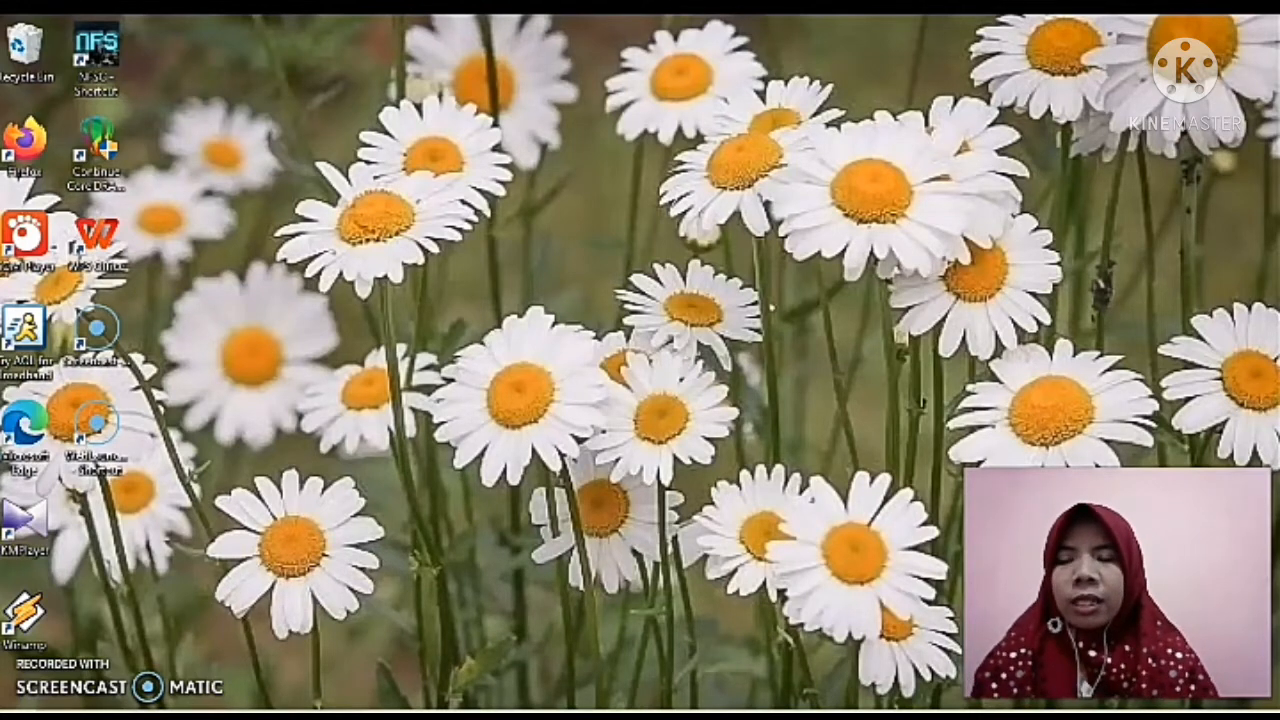
Open Veyon Configurator from the system search and maximize its window.
key(super+s)
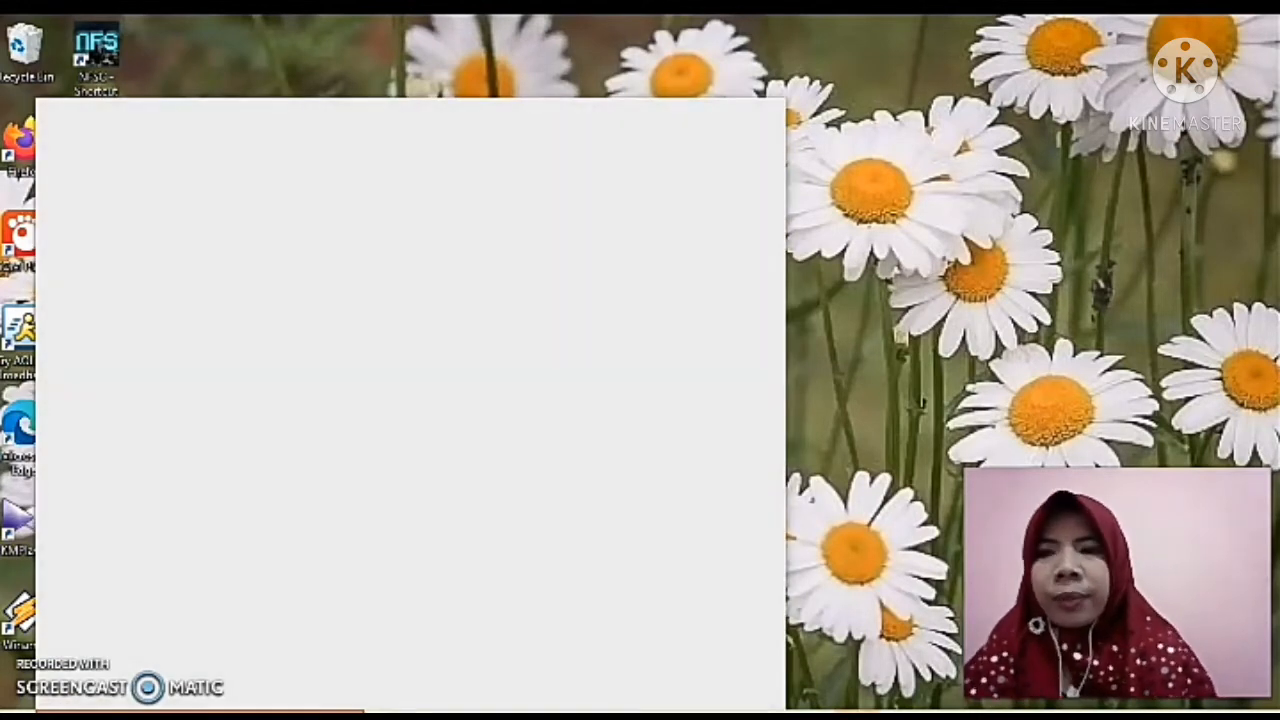
text(veyo)
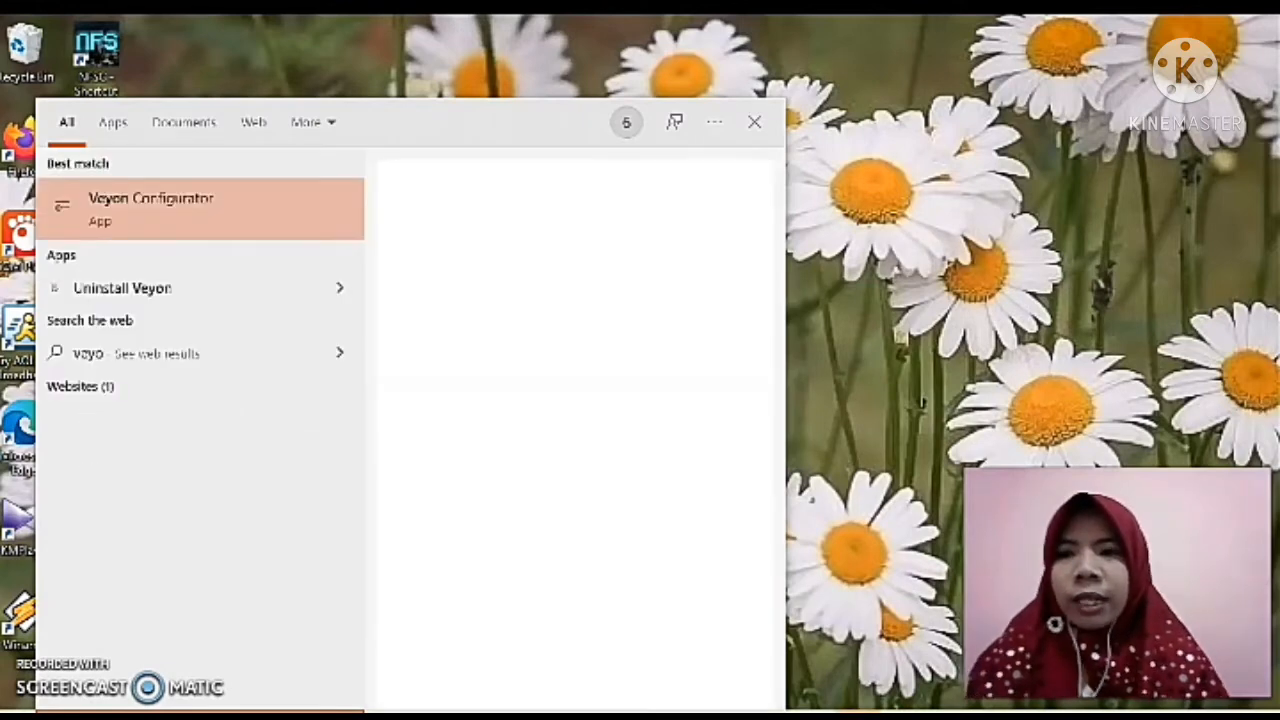
text(n)
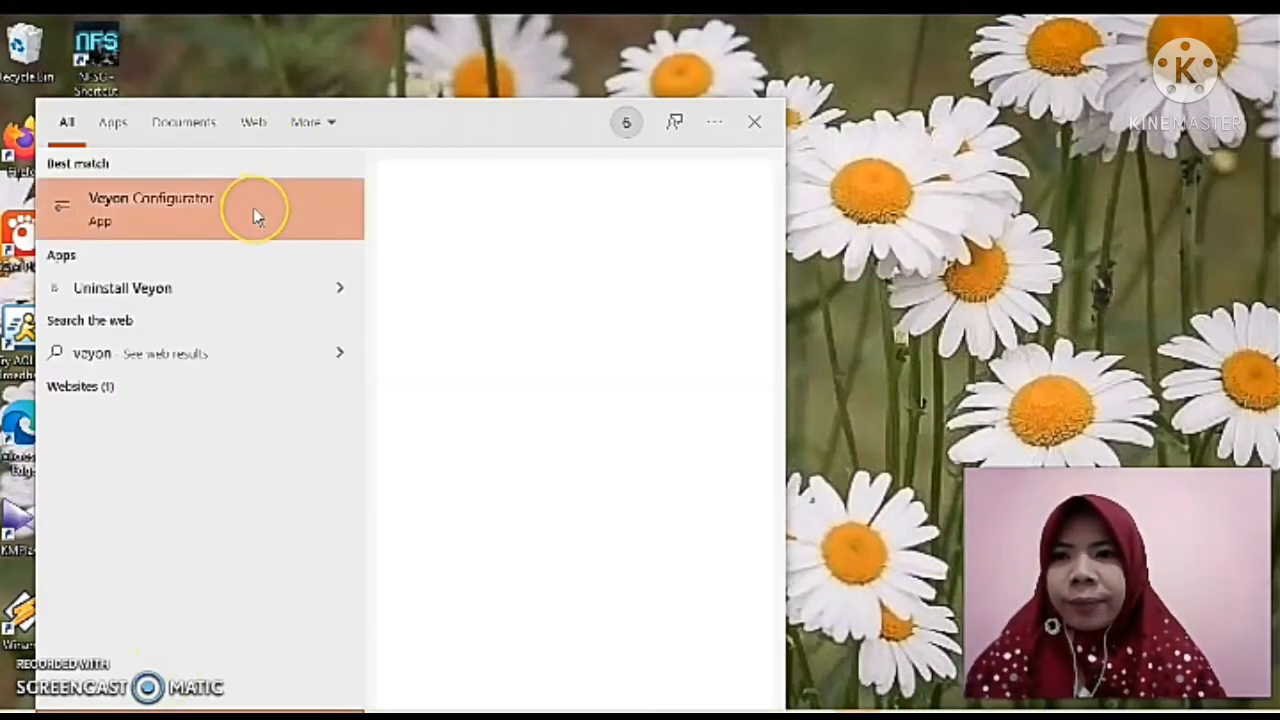
click(257, 217)
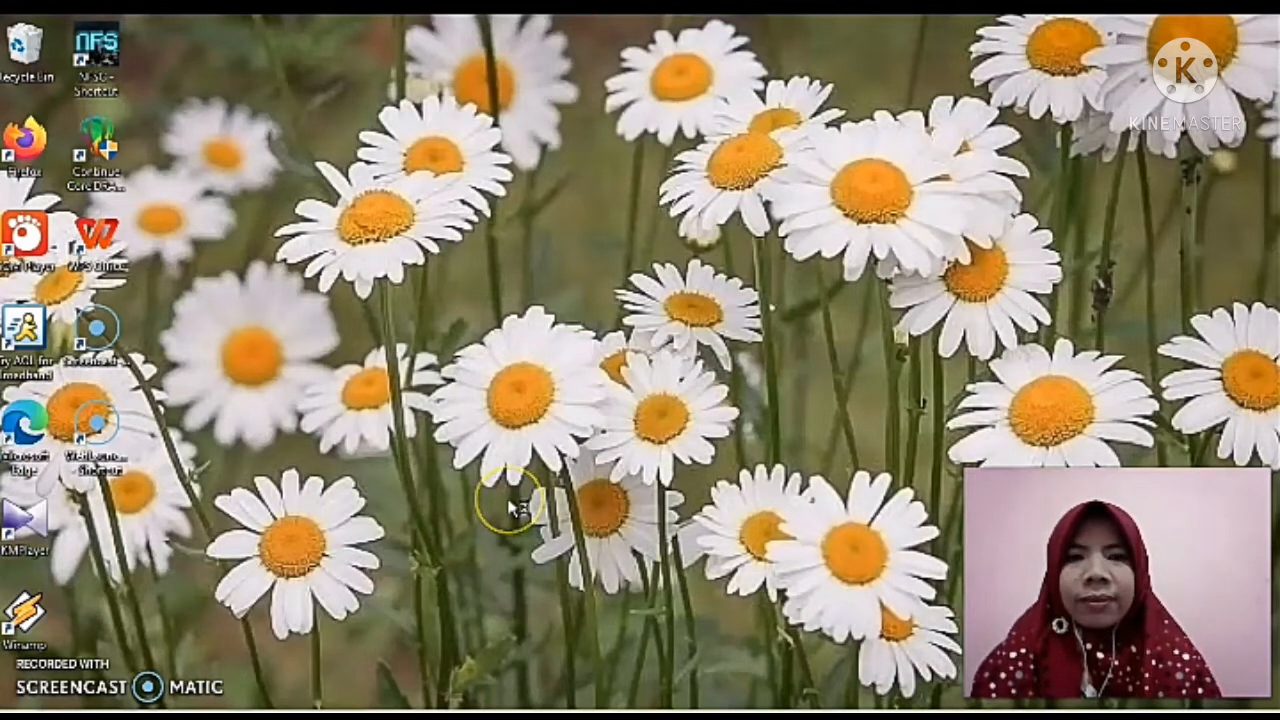
click(551, 529)
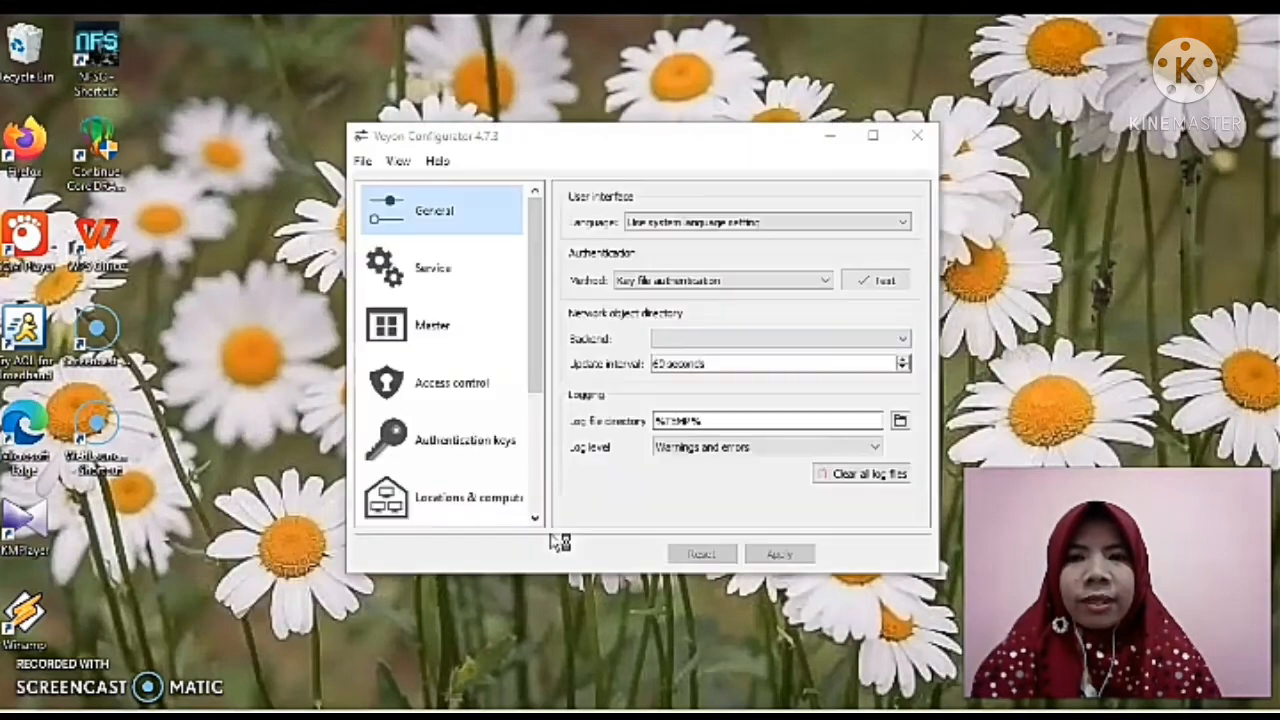
click(873, 135)
click(751, 514)
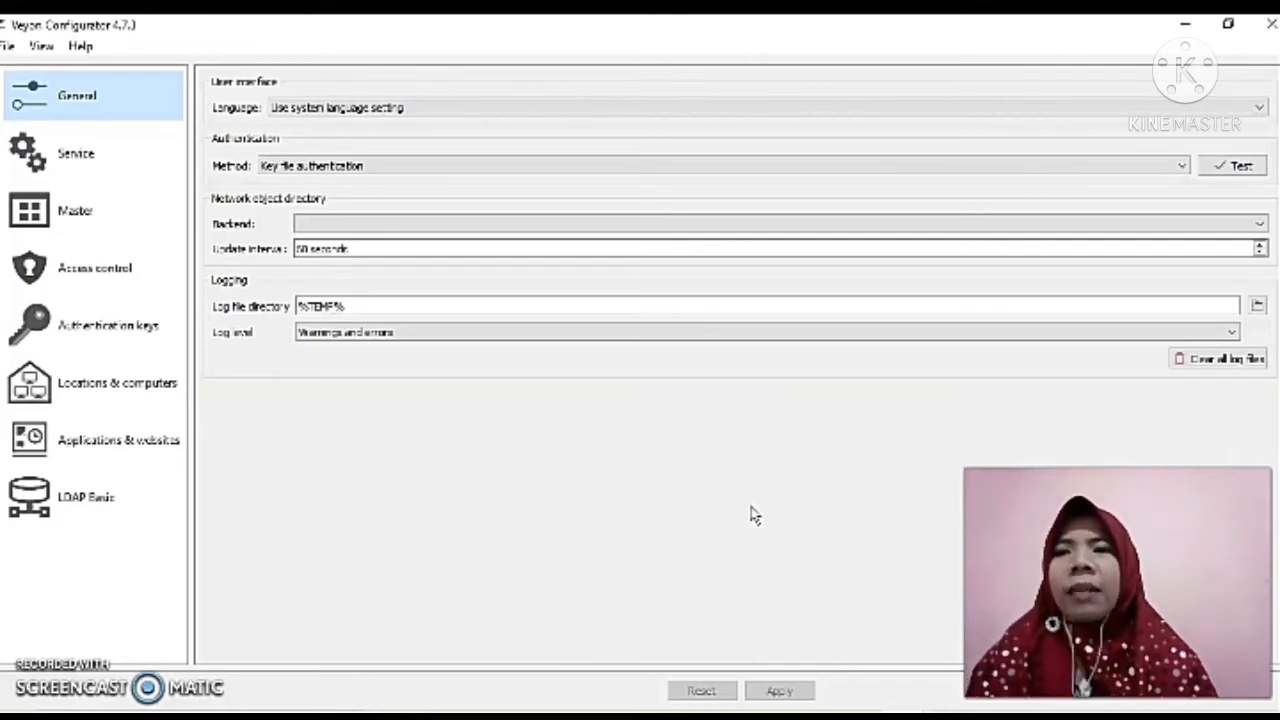
Set the authentication method to Key file authentication.
click(423, 170)
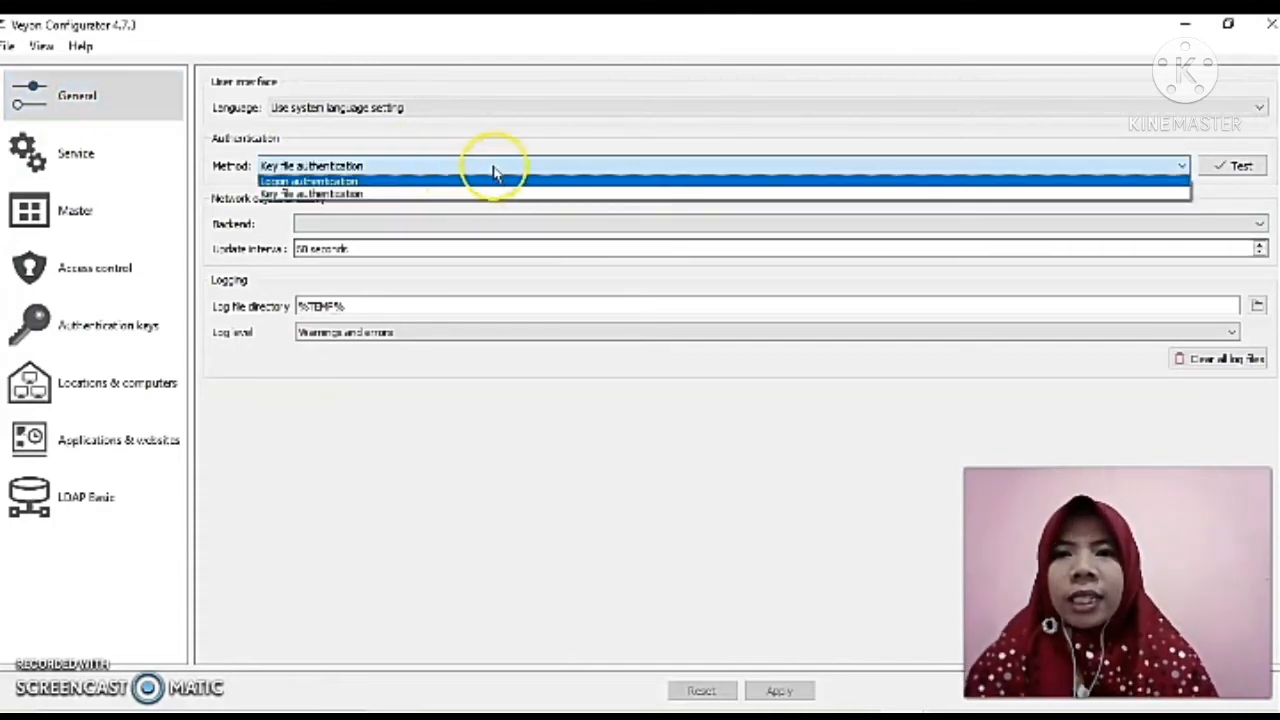
click(447, 195)
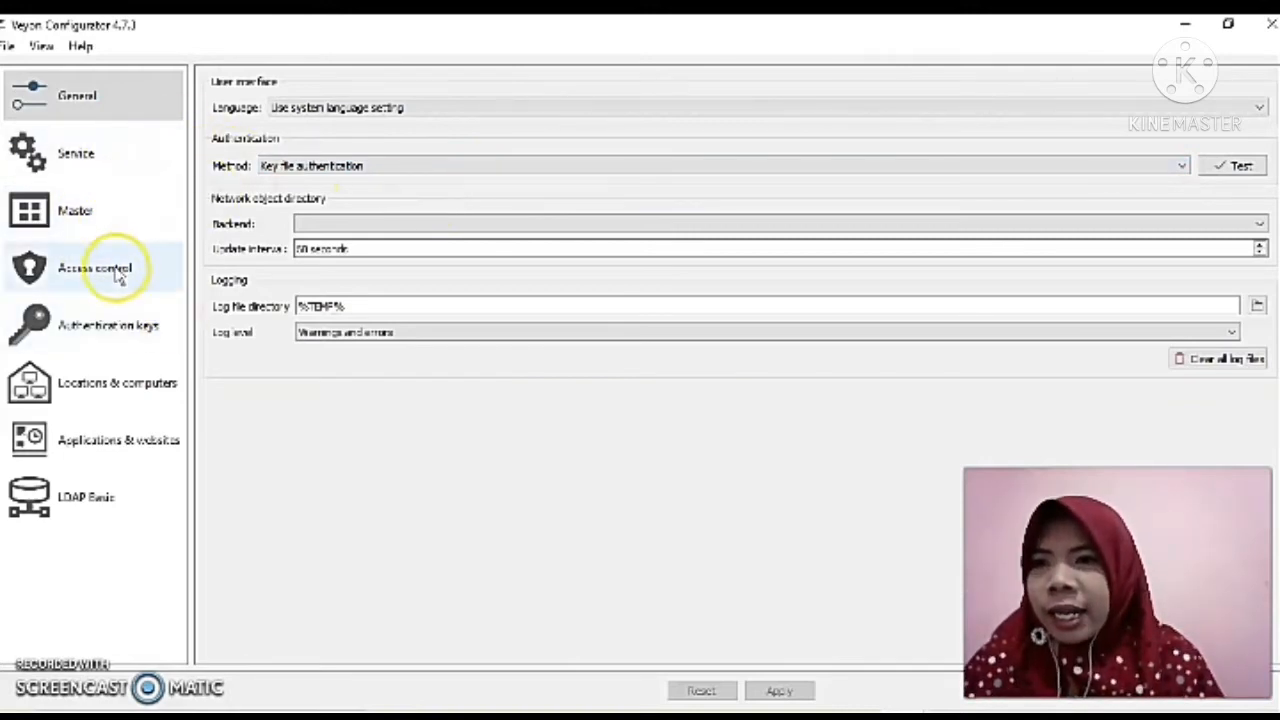
Import the public key file NISA_public_key.pem from the USB Drive (G:) under the key name NISA.
click(118, 337)
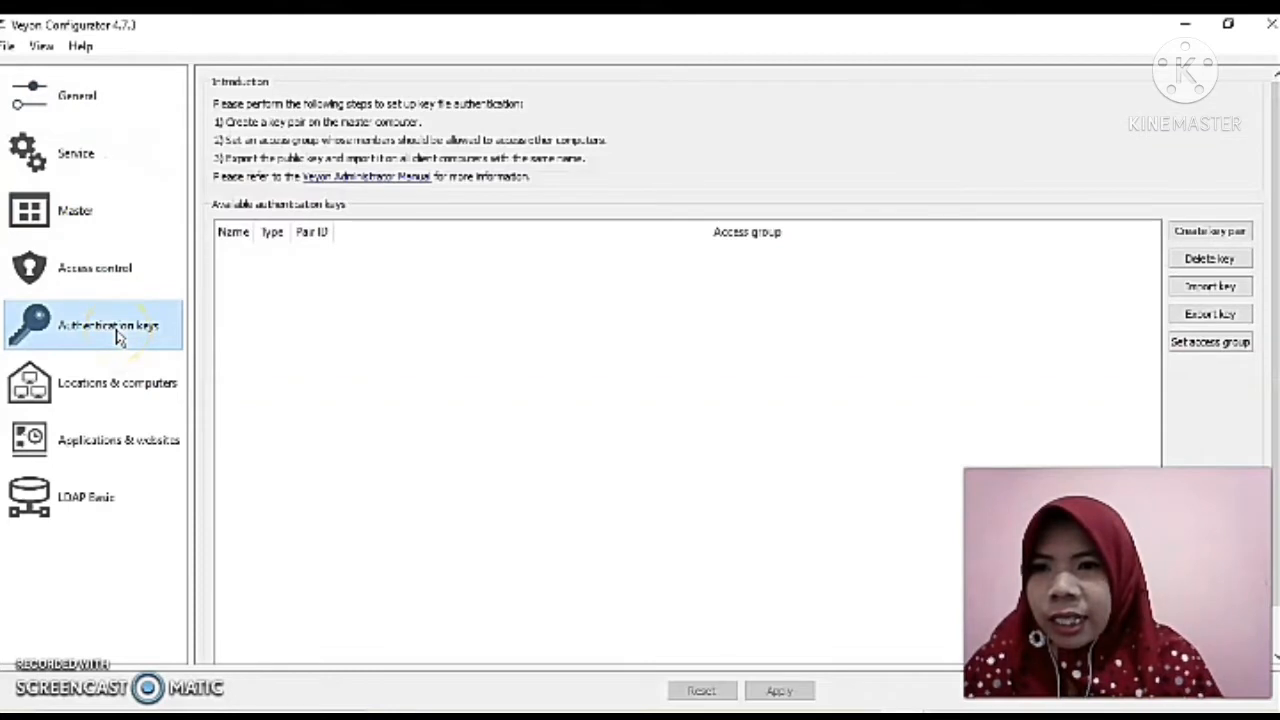
mouse_move(391, 331)
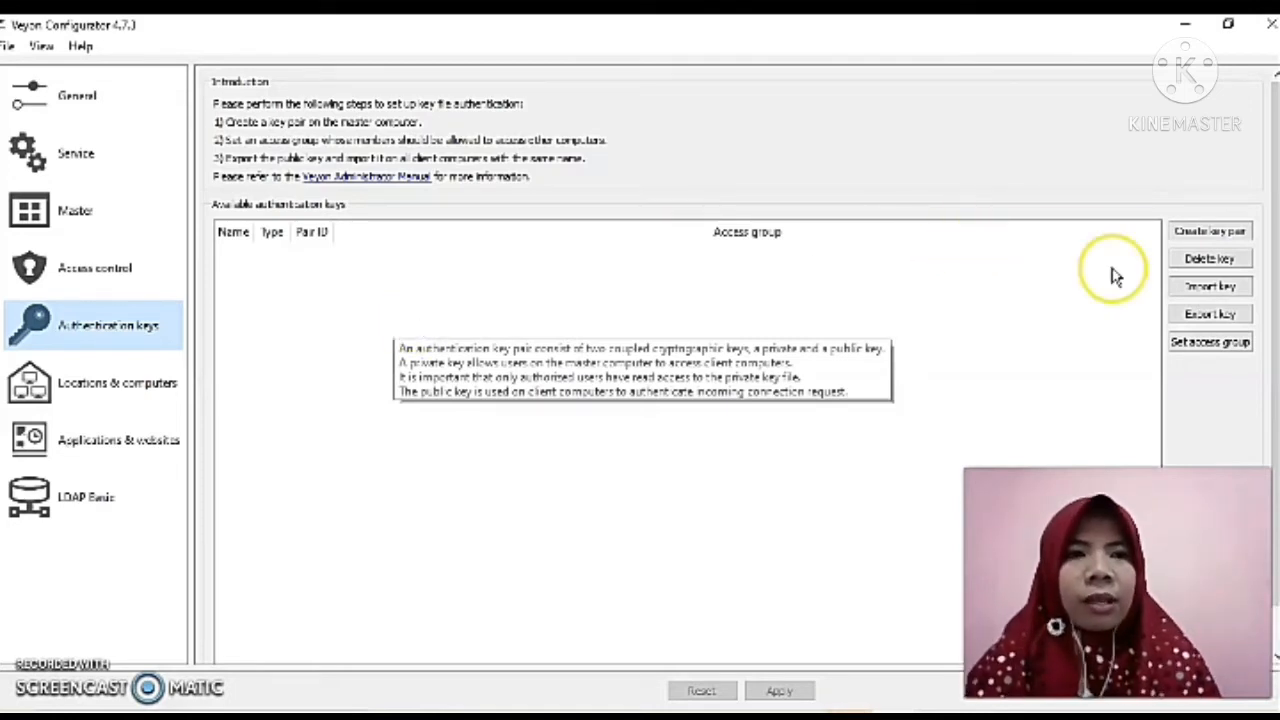
click(1190, 289)
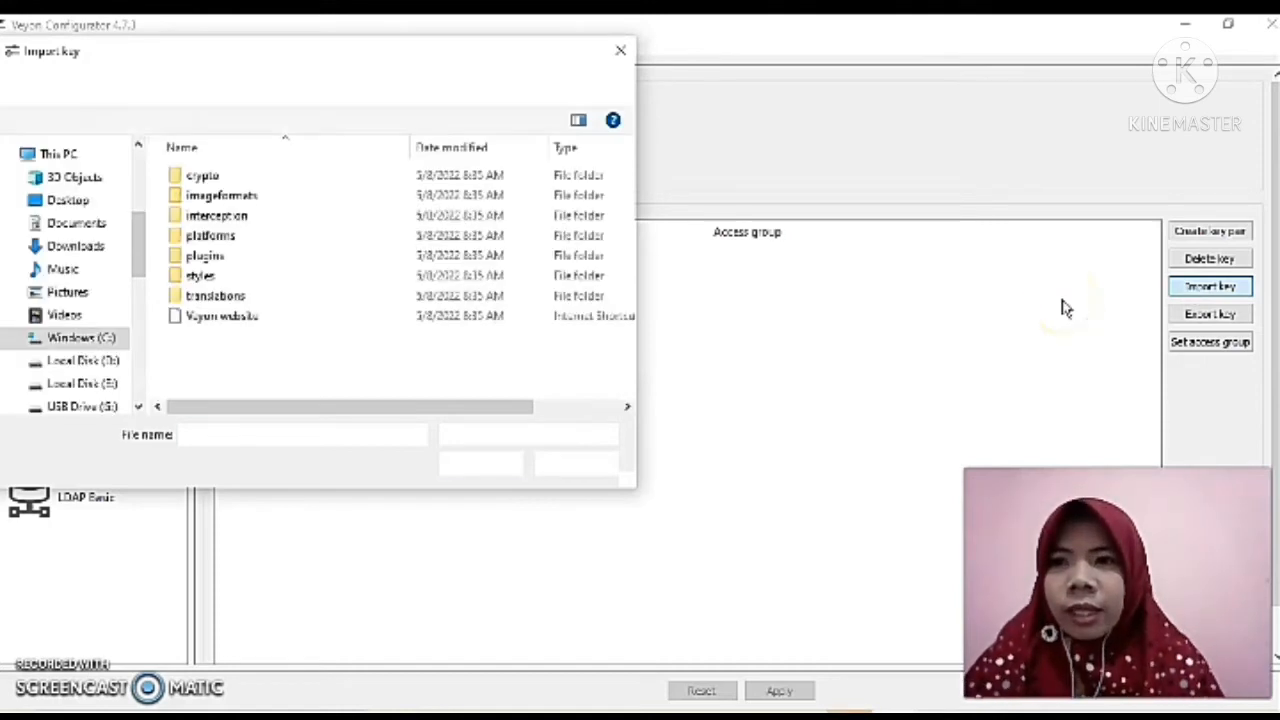
drag(138, 243, 139, 279)
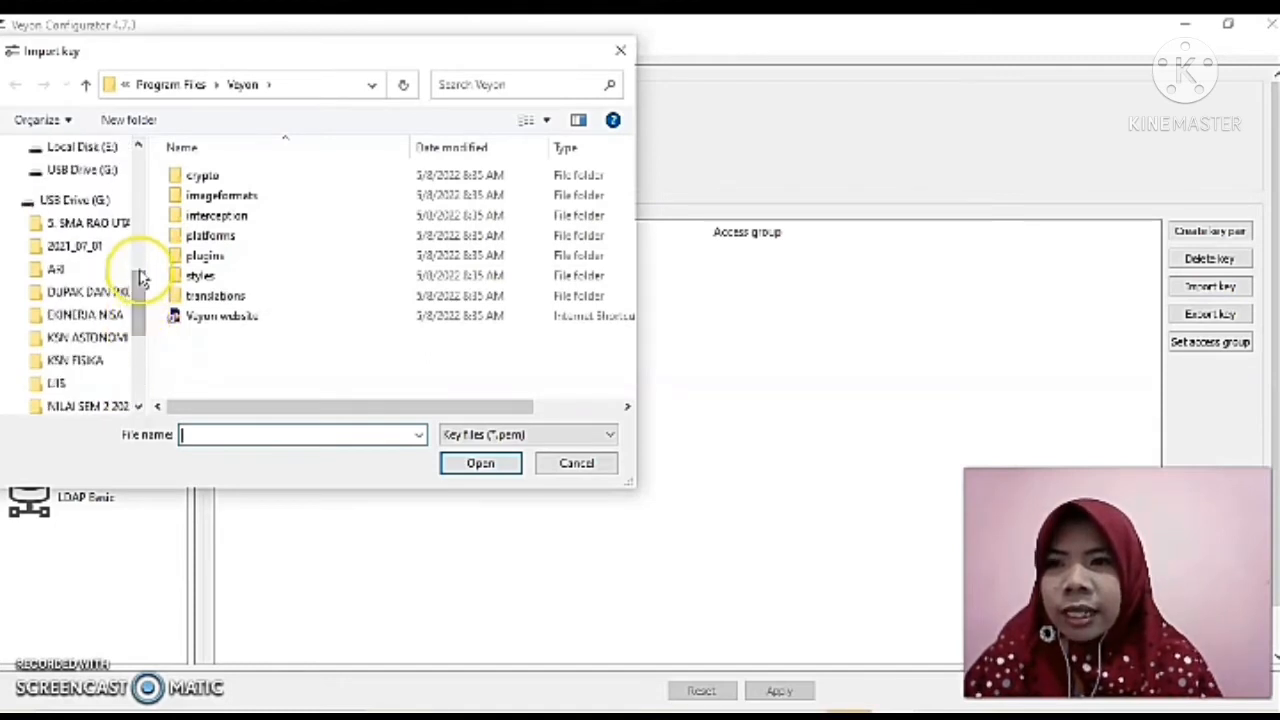
click(100, 201)
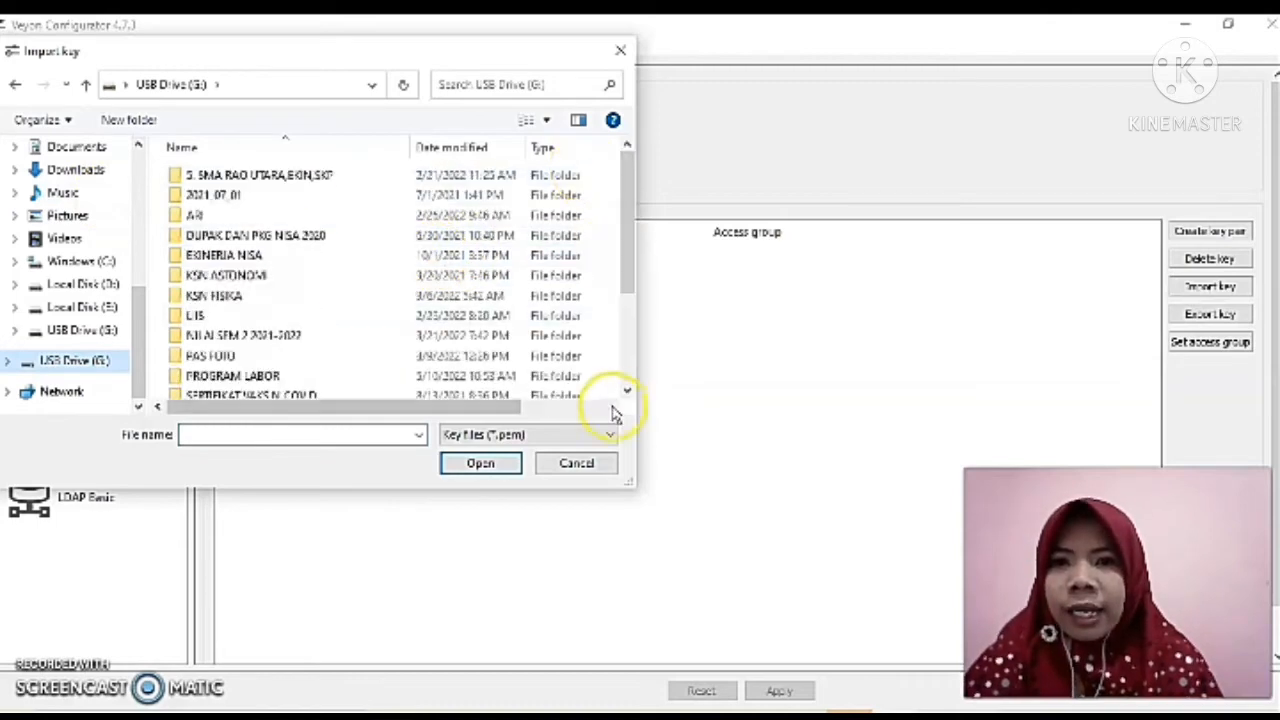
scroll(628, 360, down, 1)
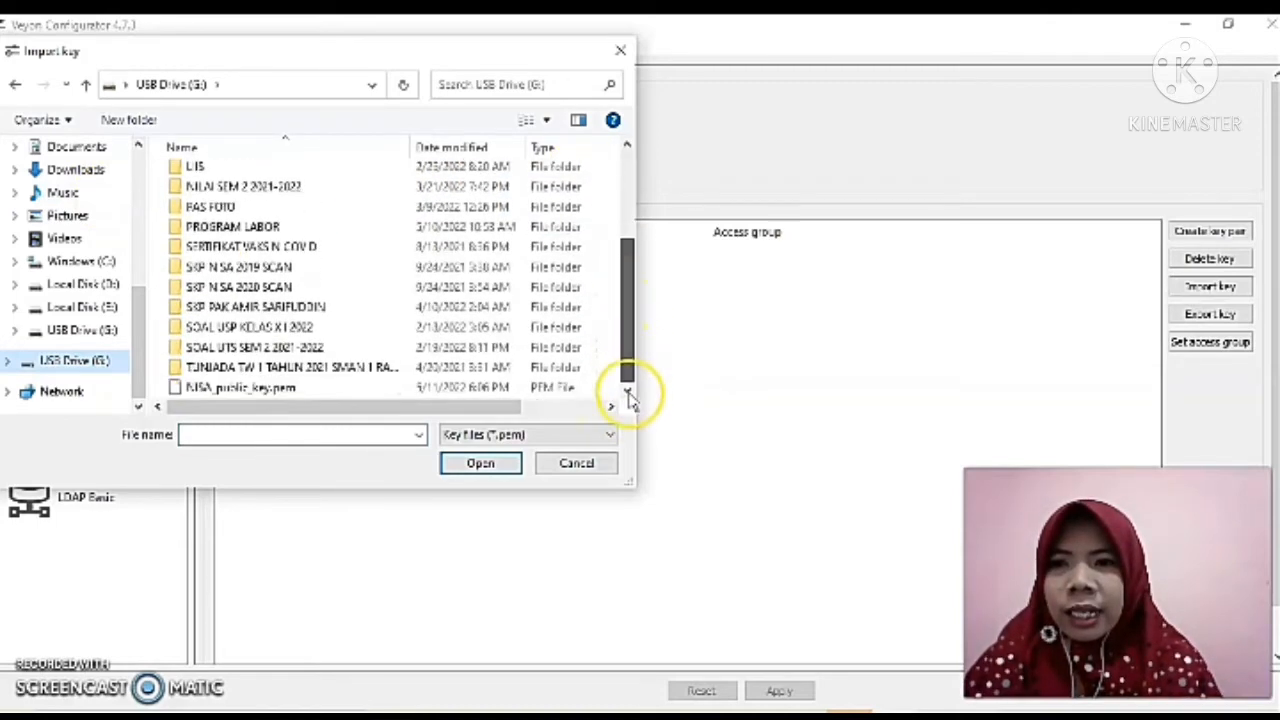
double_click(256, 392)
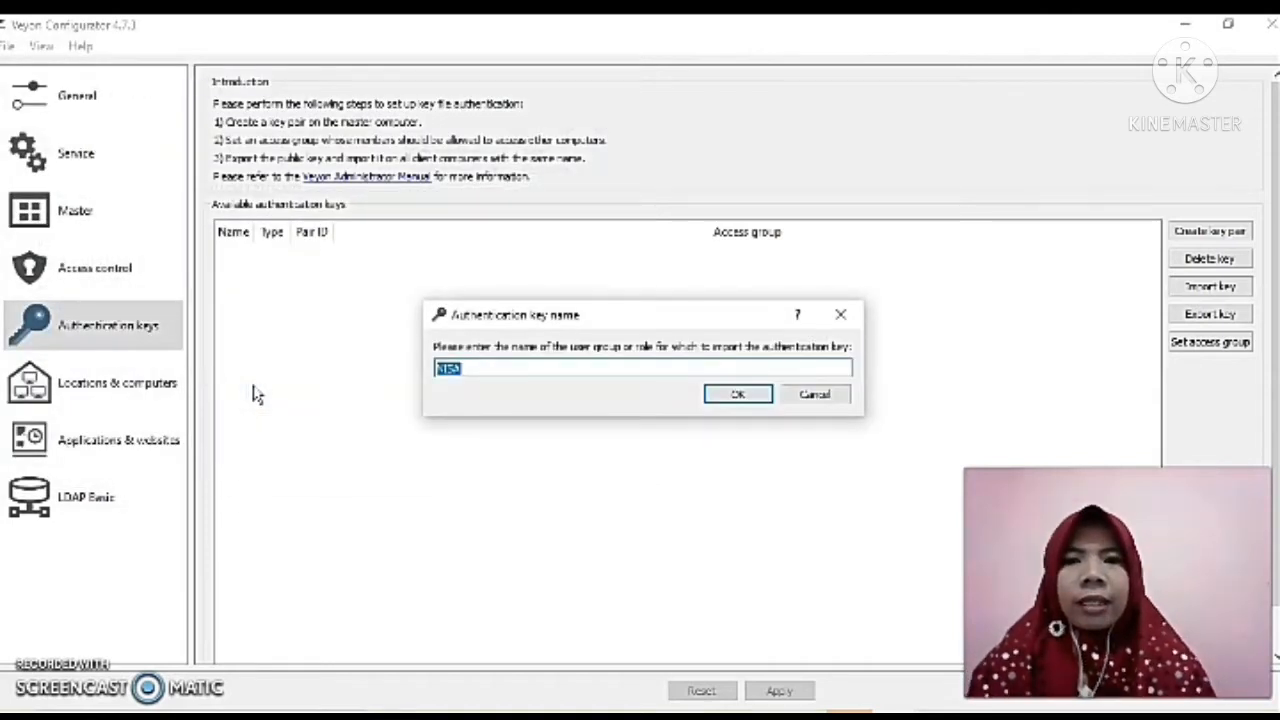
click(726, 400)
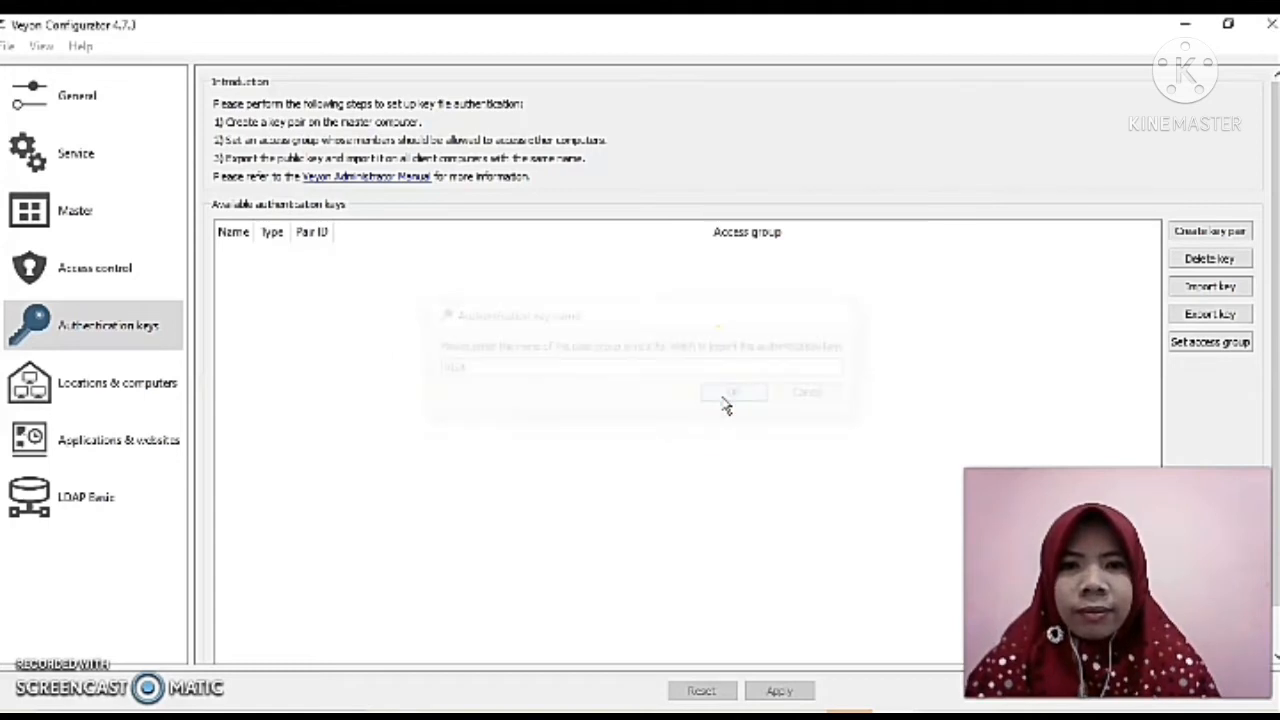
click(830, 402)
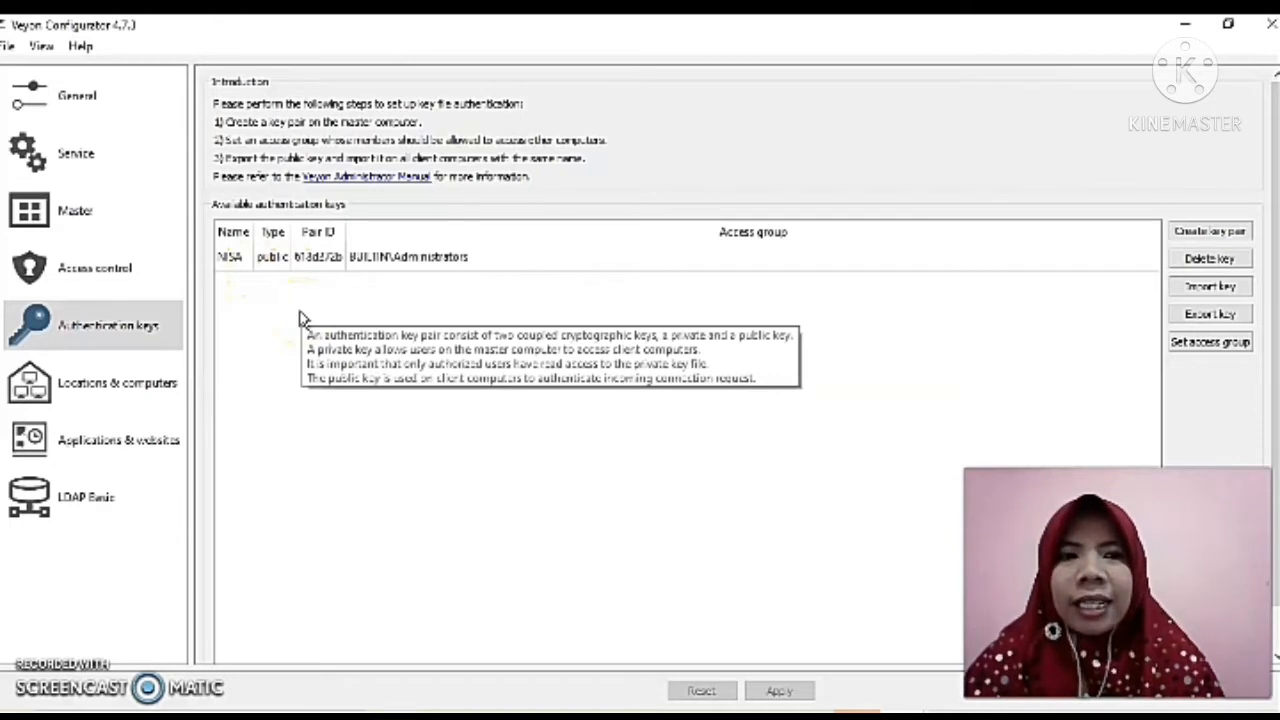
Delete the existing labornisa location in Locations & computers.
click(96, 398)
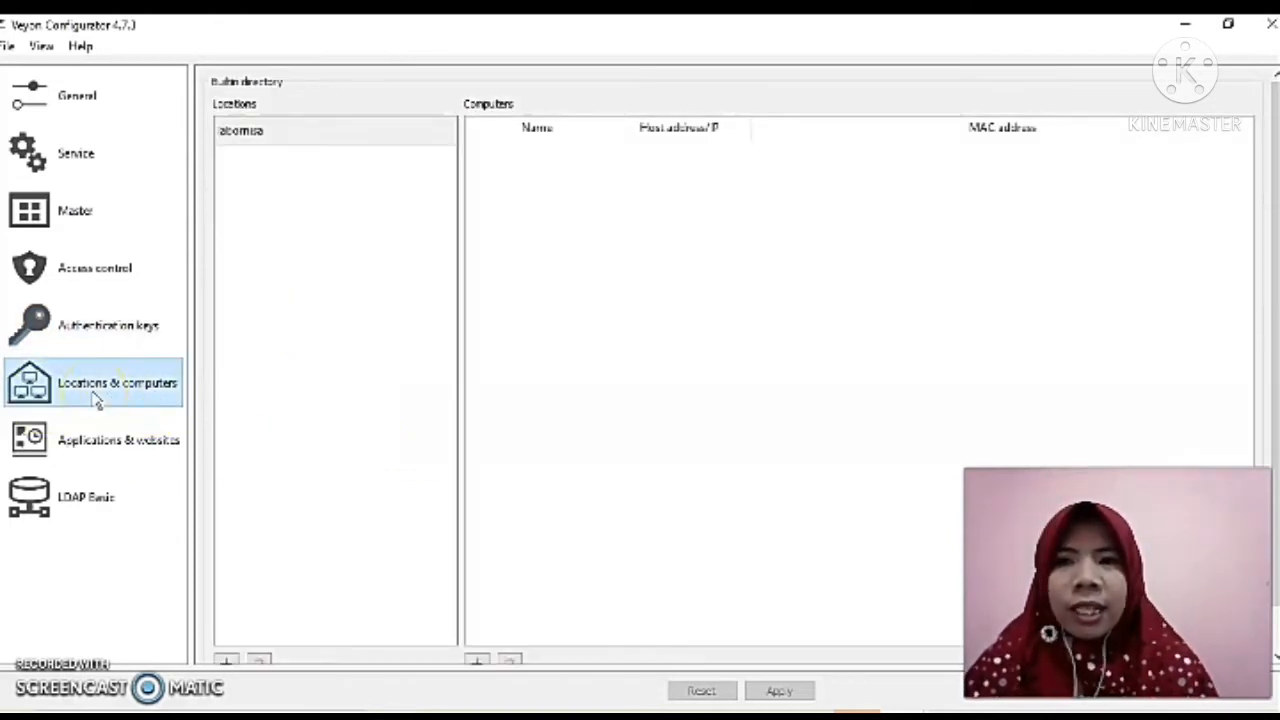
click(308, 137)
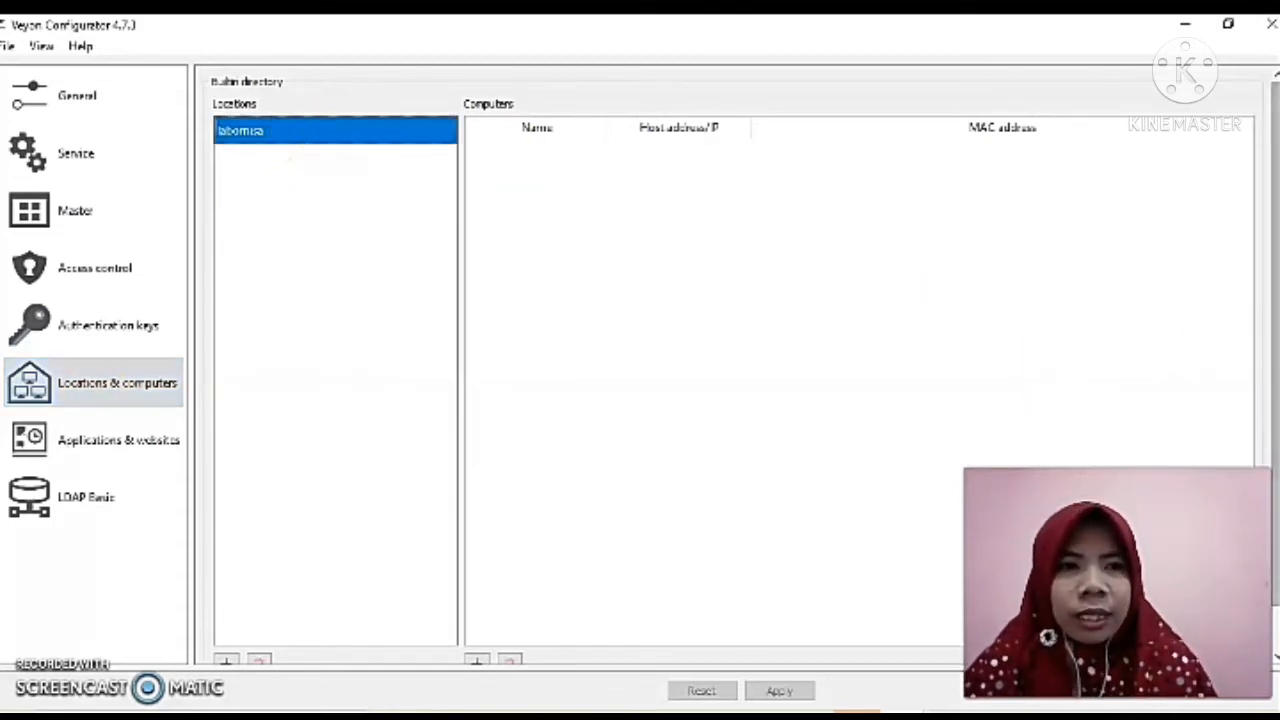
drag(1275, 383, 1274, 438)
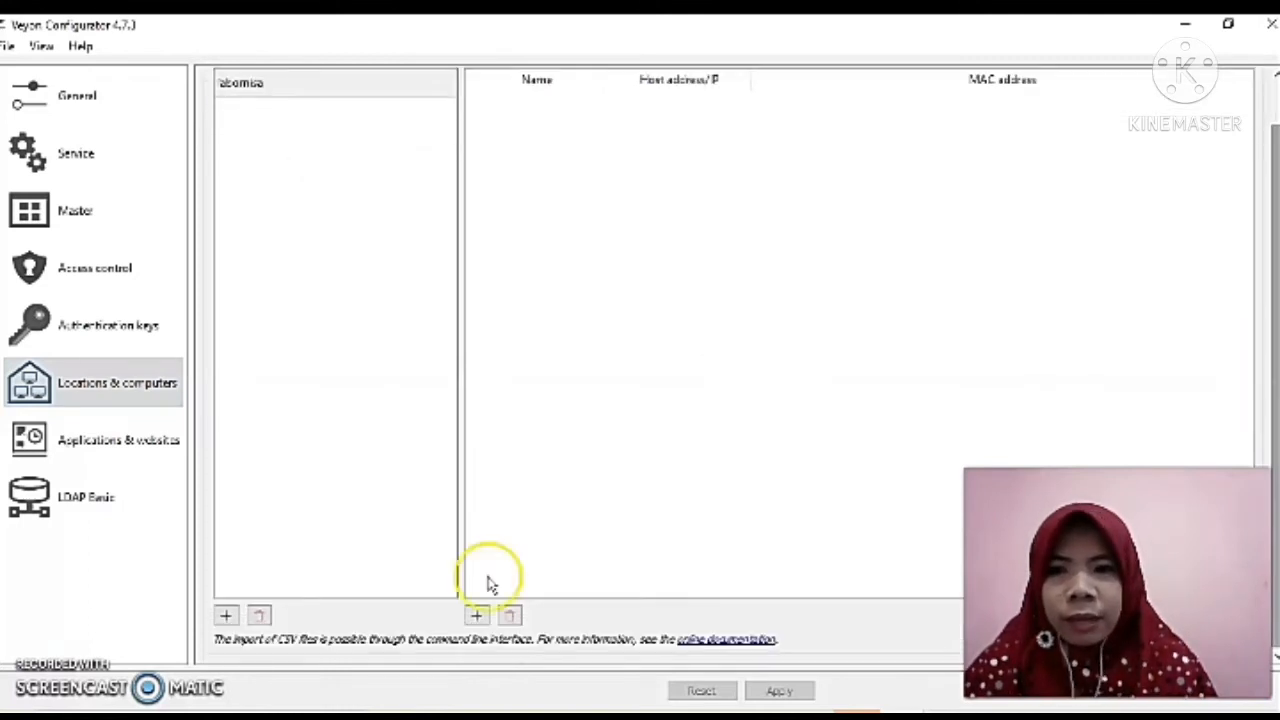
click(259, 615)
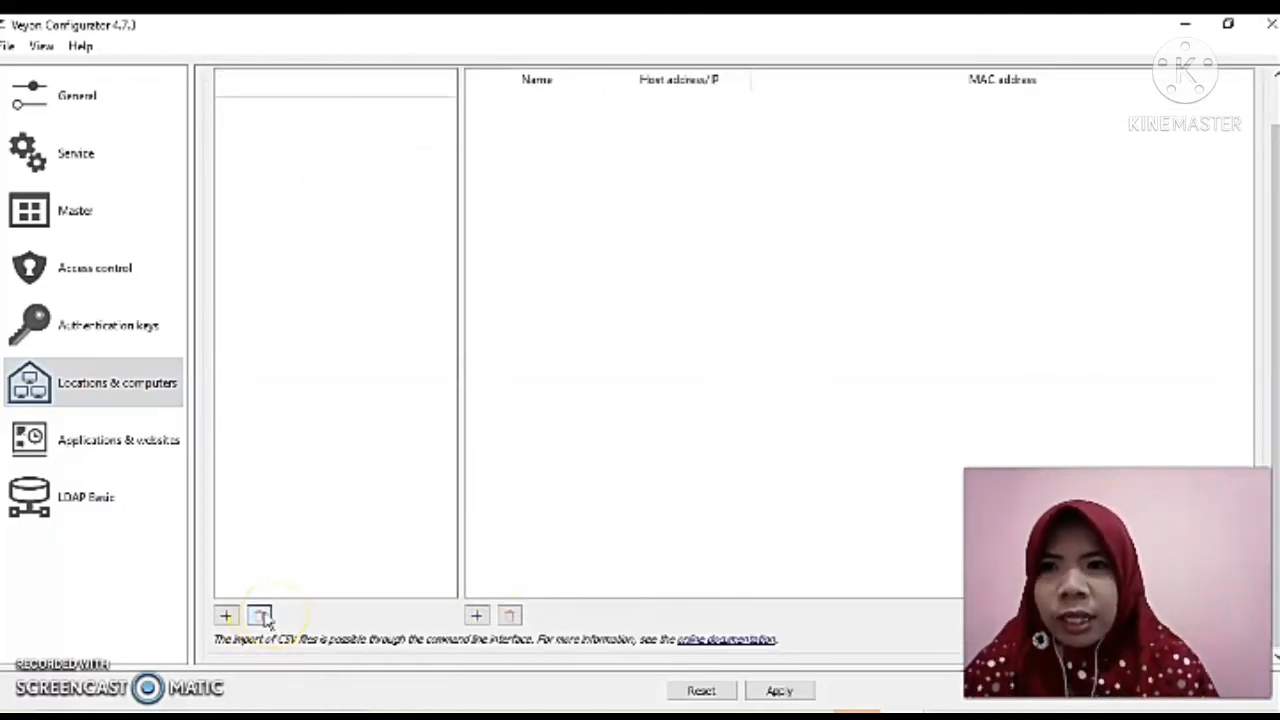
Add a new location and name it labornisa.
drag(1266, 320, 1266, 278)
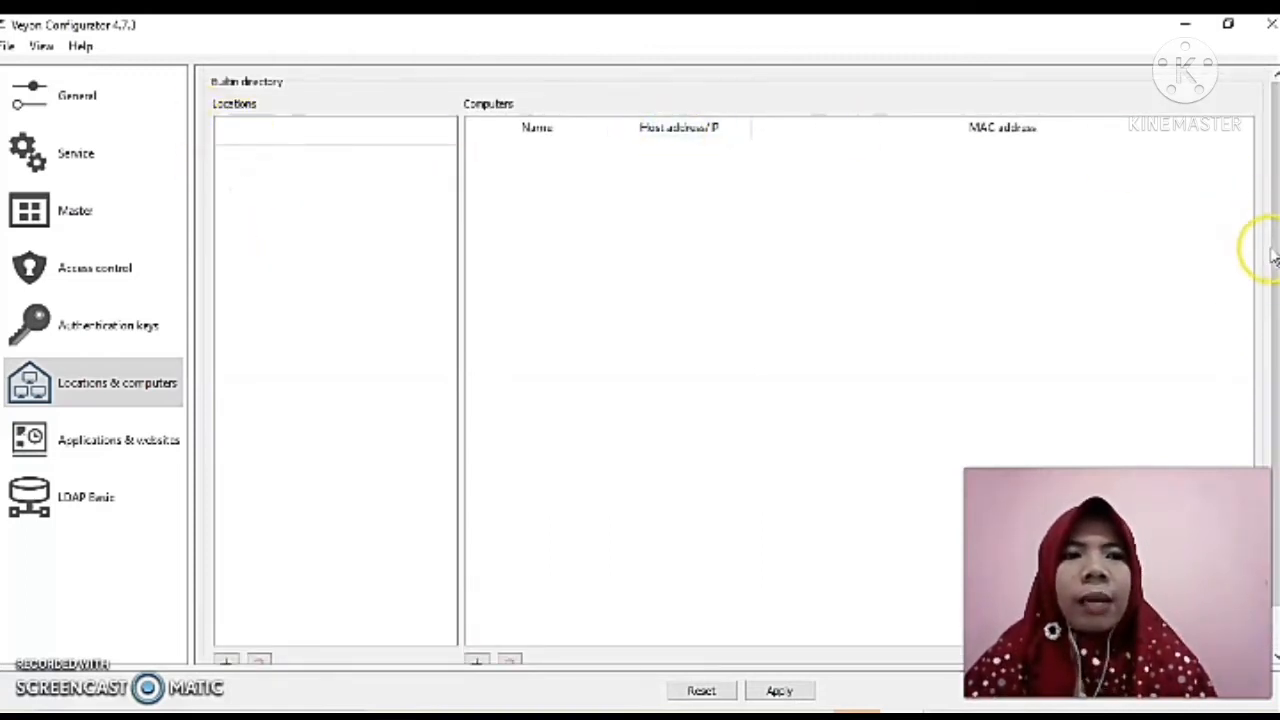
drag(1266, 243, 1274, 360)
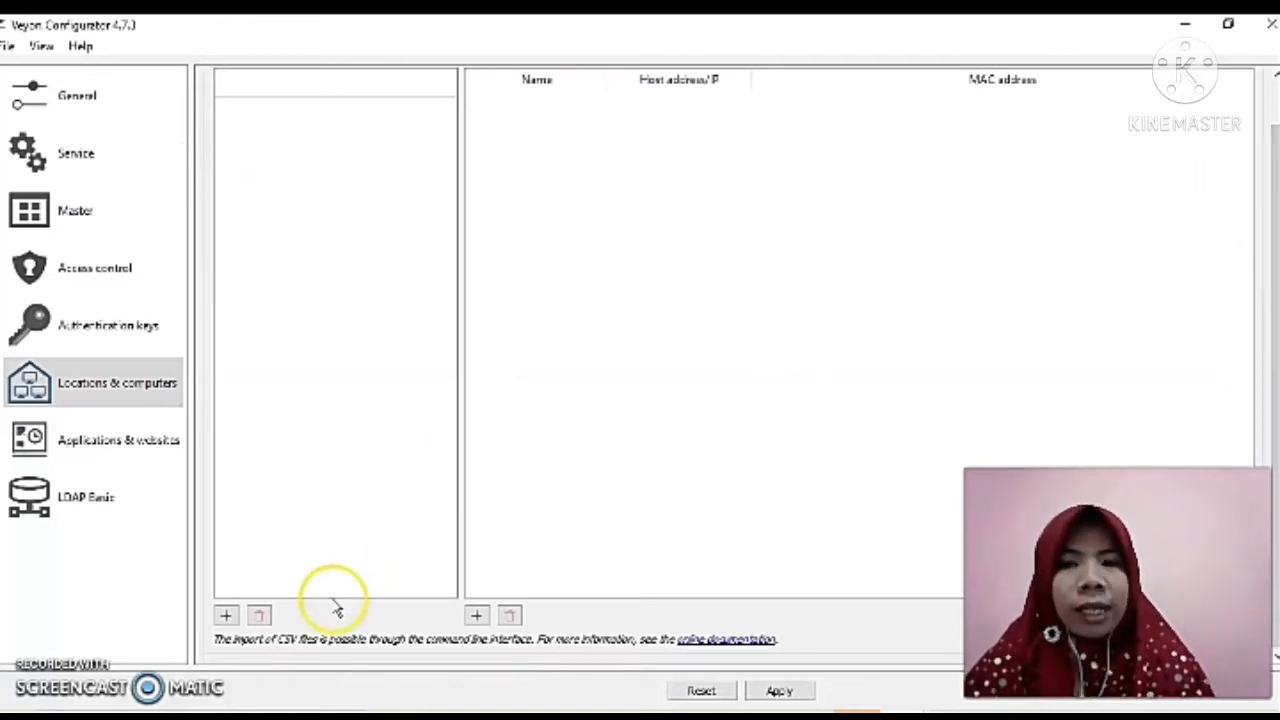
click(225, 615)
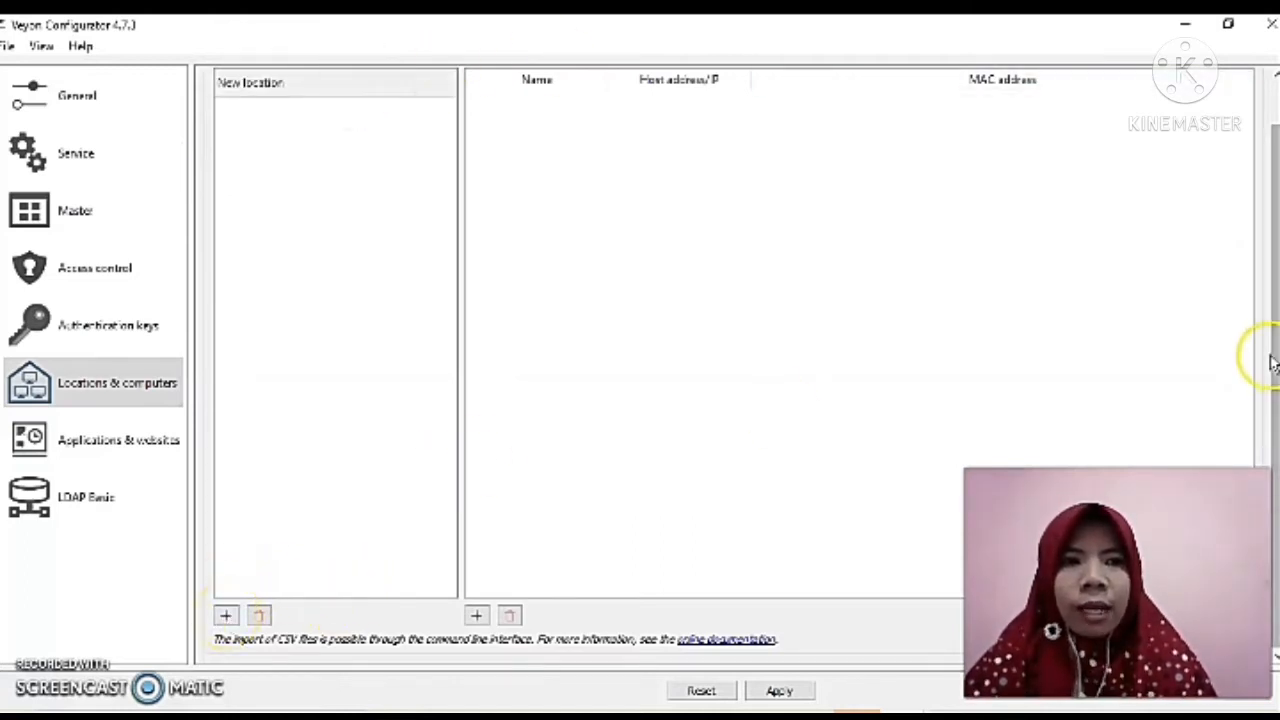
scroll(1275, 365, up, 2)
click(286, 140)
double_click(286, 140)
text(l)
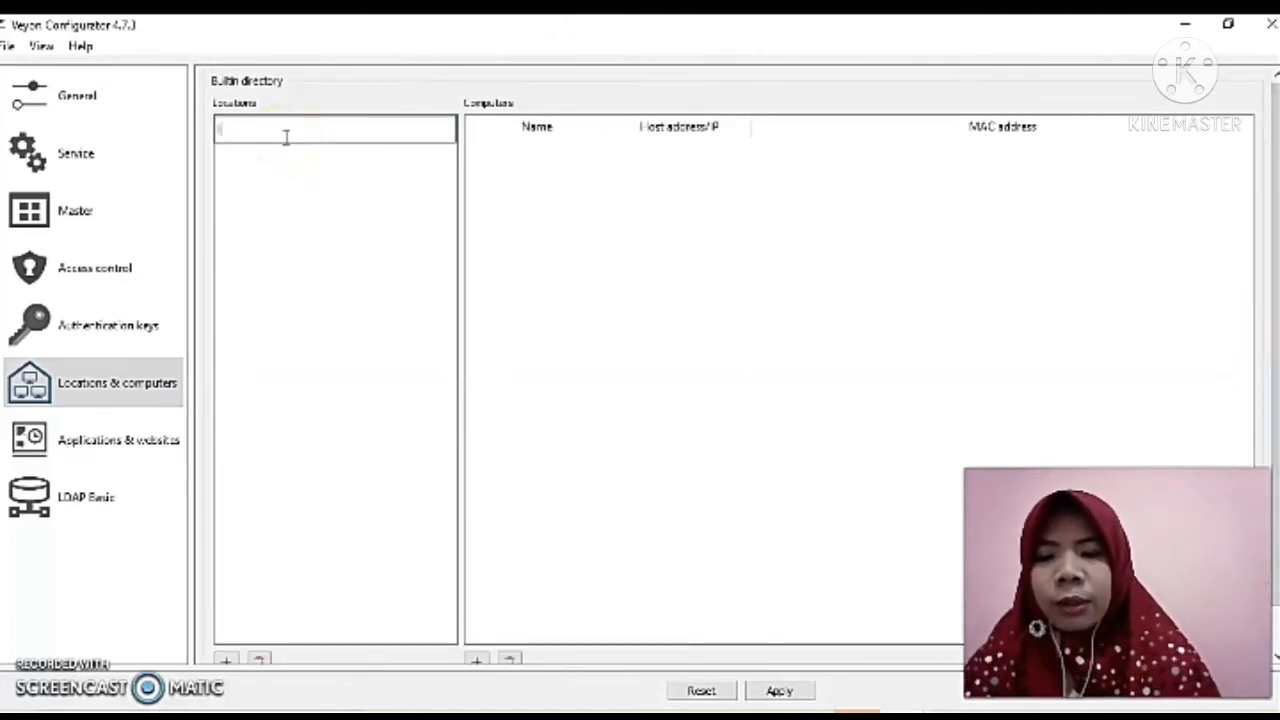
text(abor)
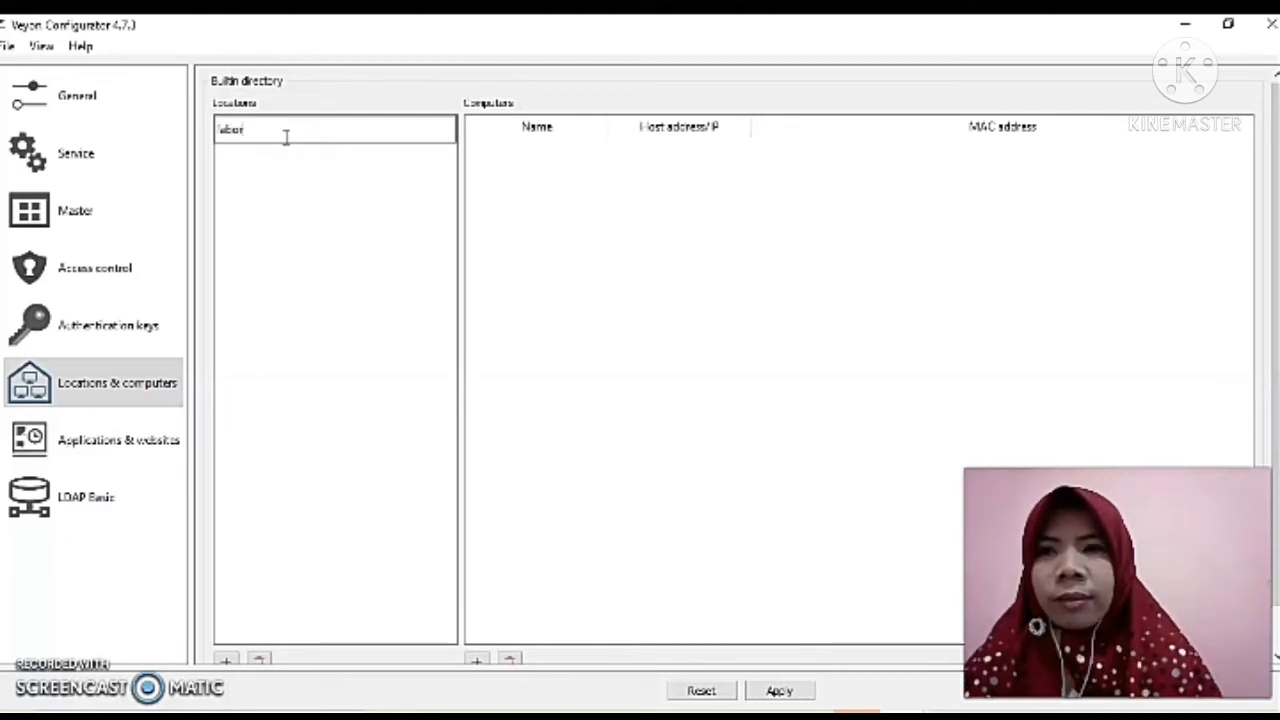
text(ator)
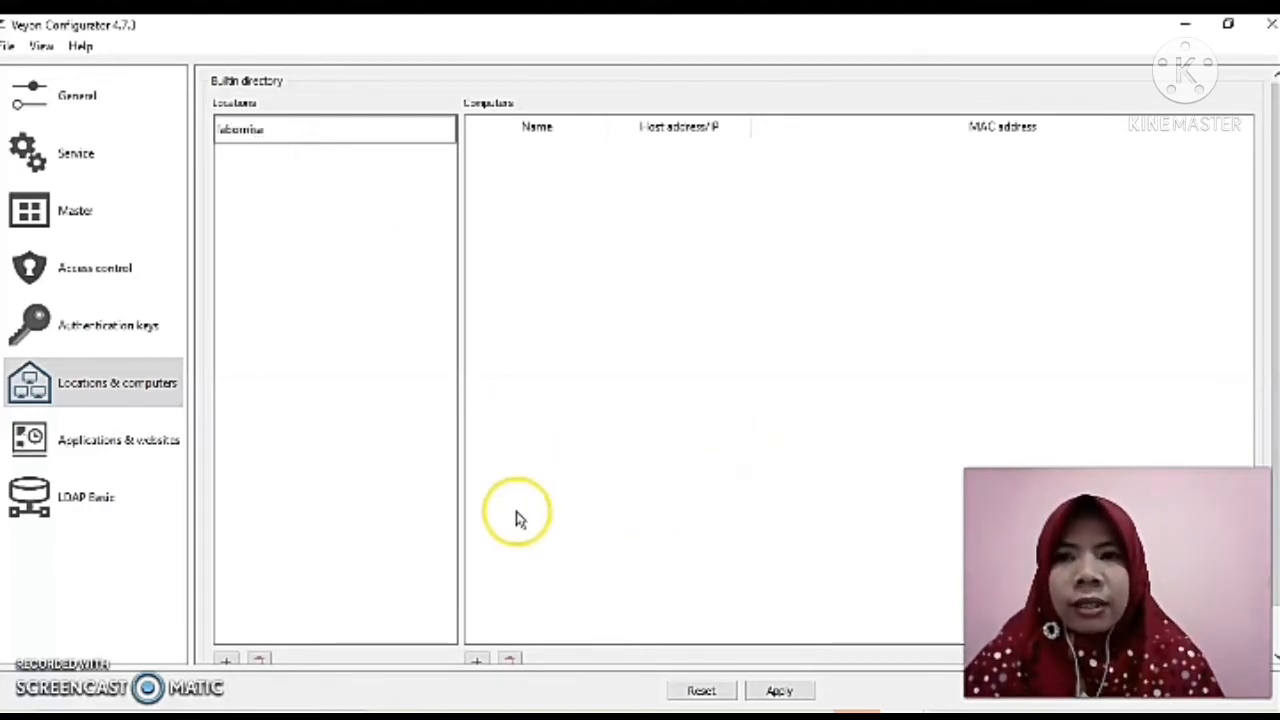
click(573, 497)
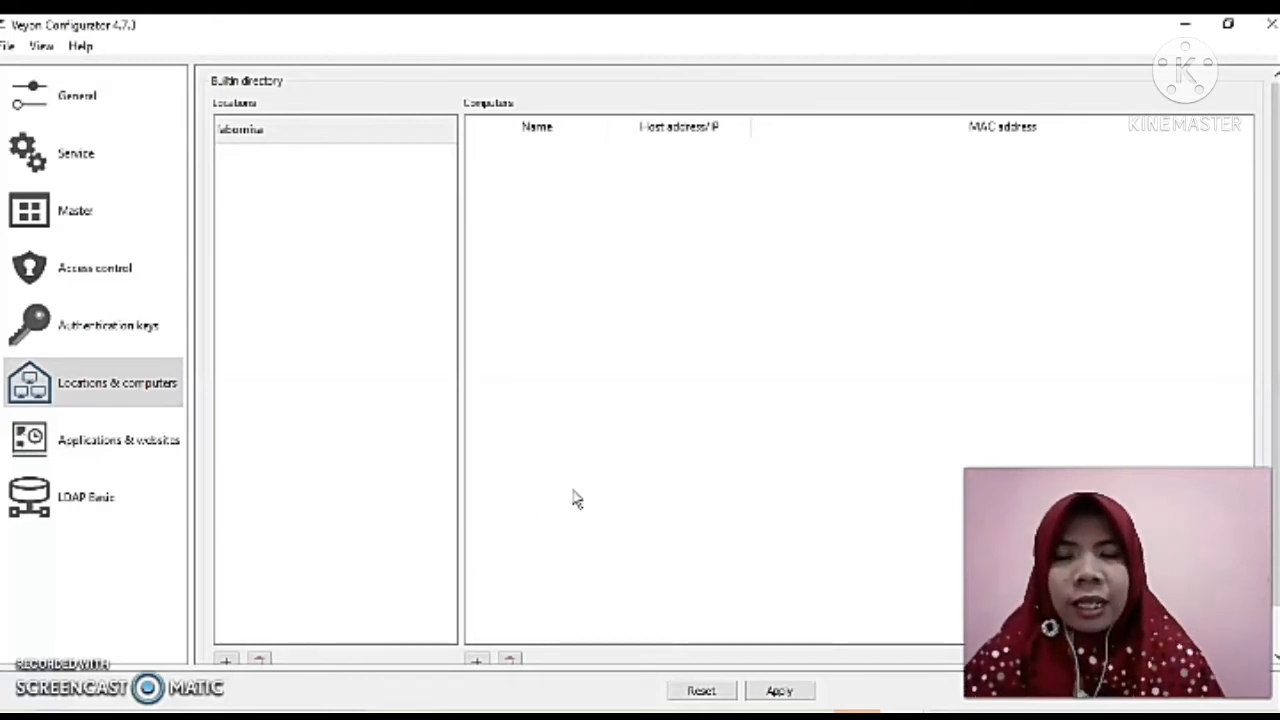
Apply the settings and agree to restart the Veyon service.
drag(1275, 335, 1276, 394)
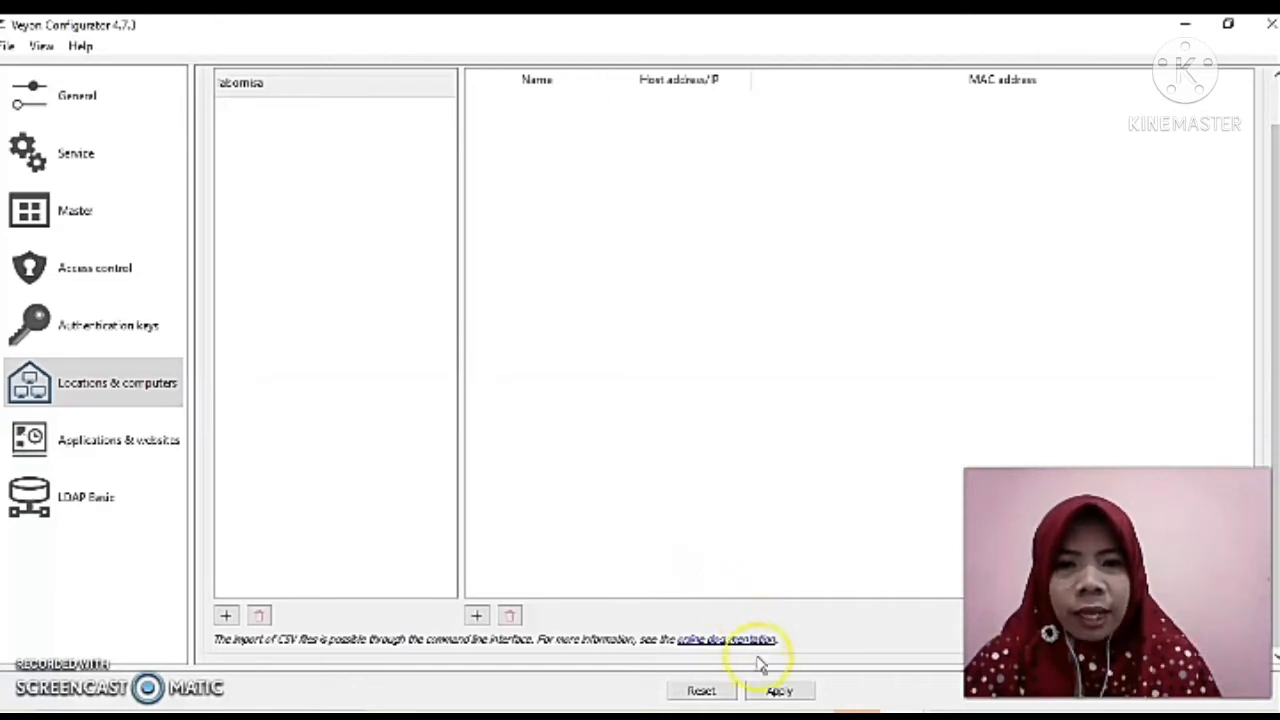
click(776, 691)
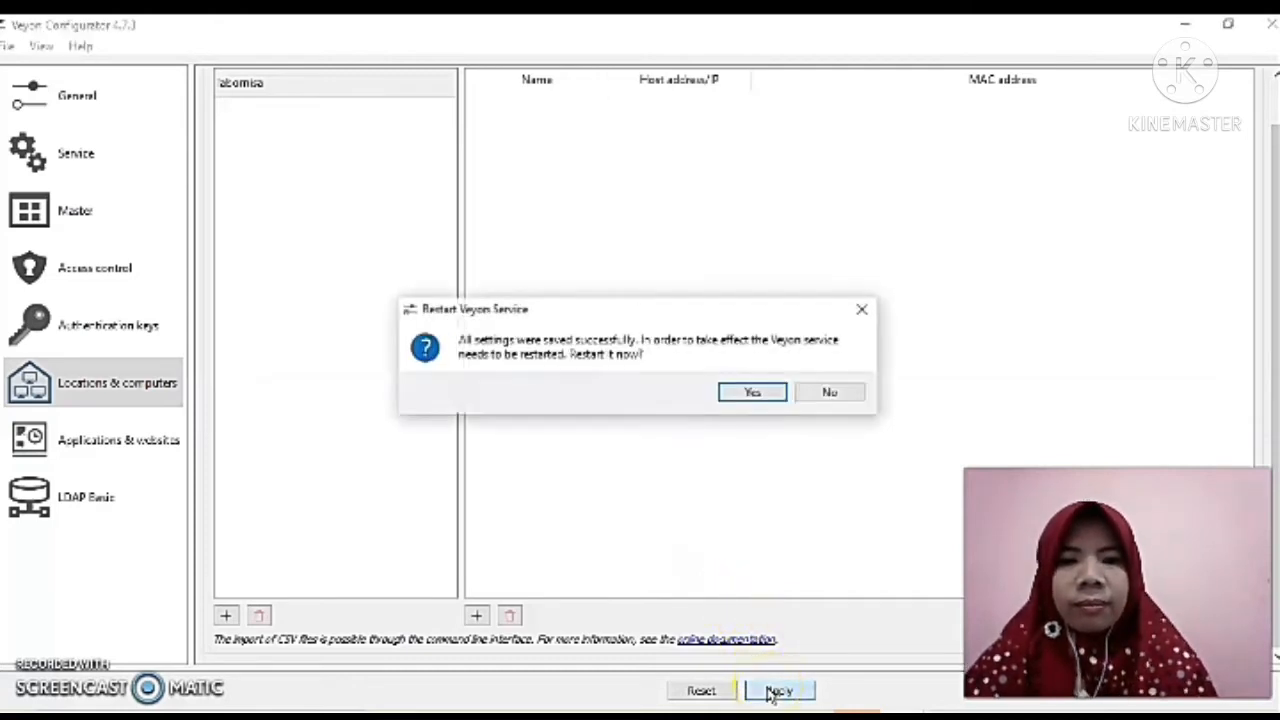
click(752, 394)
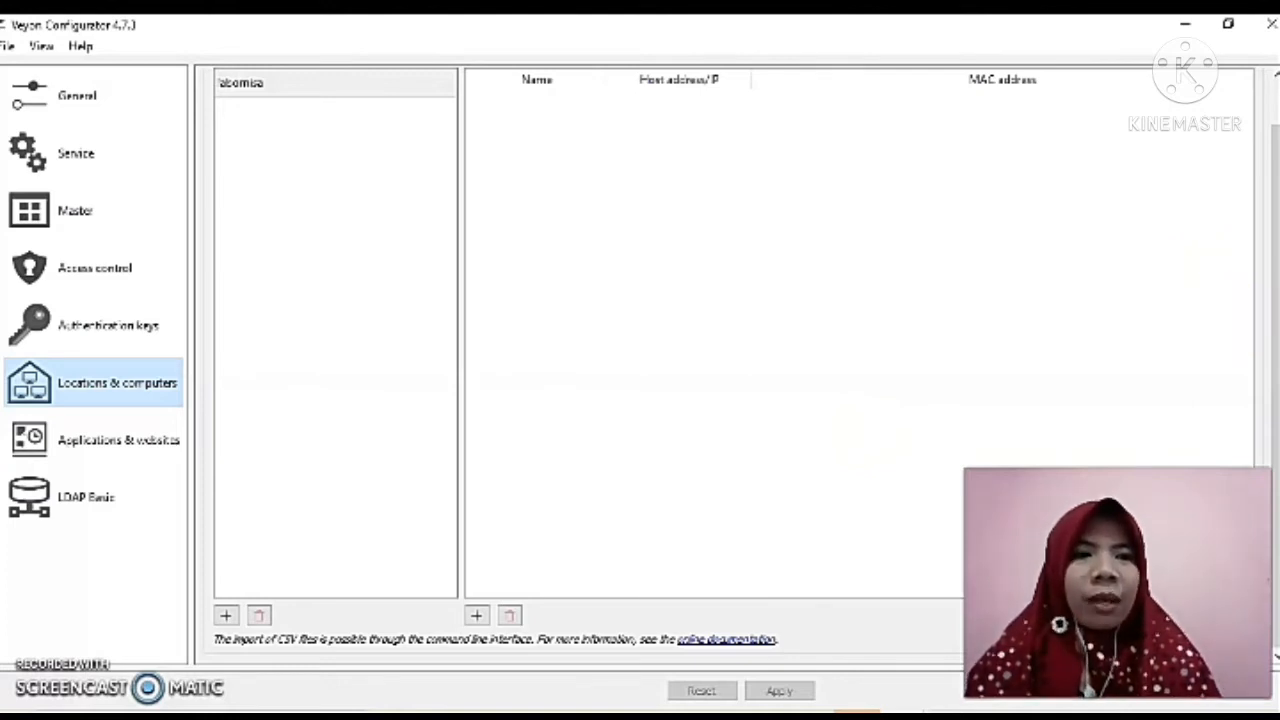
drag(1275, 355, 1268, 275)
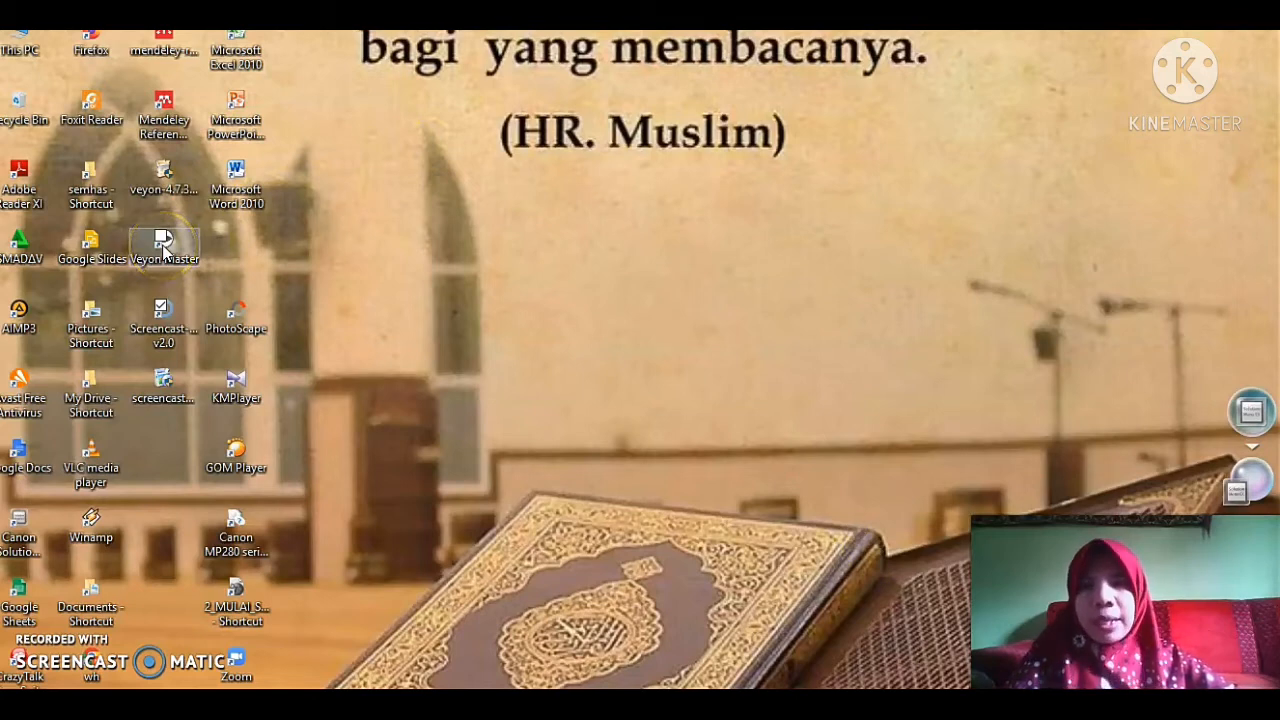
Launch Veyon Master and toggle the labornisa location off and on to show its computer.
double_click(172, 245)
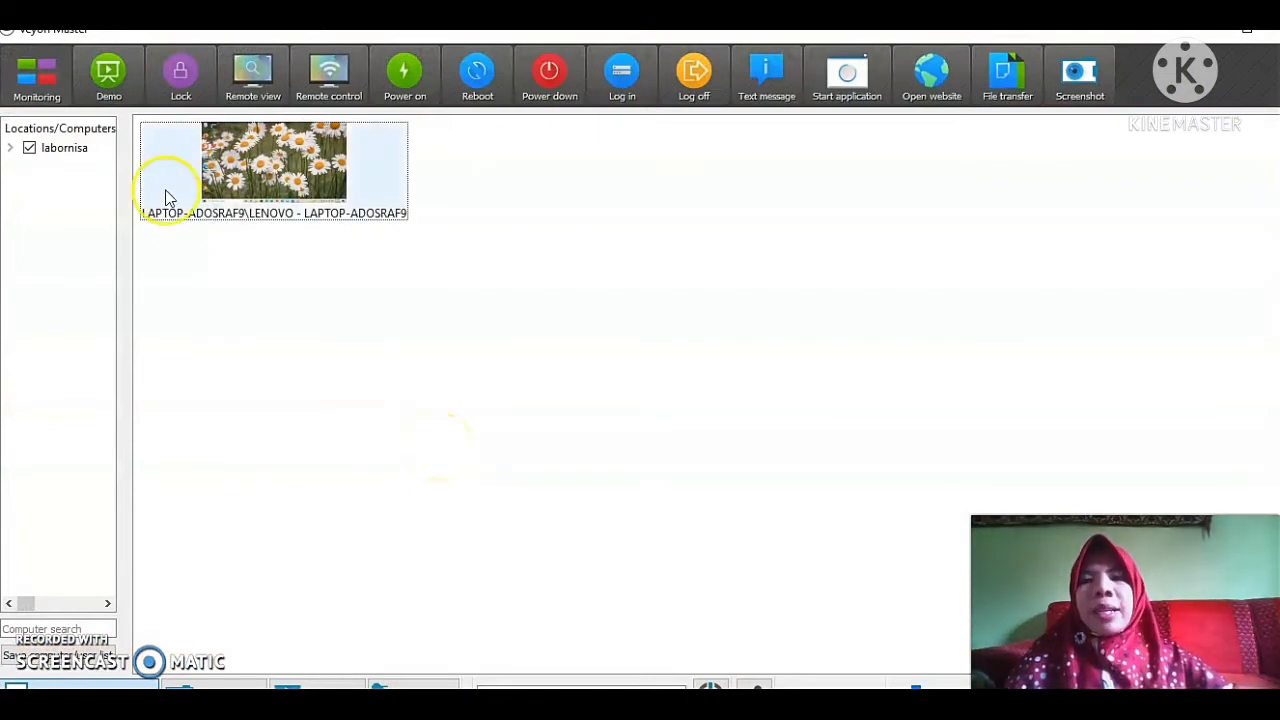
click(29, 148)
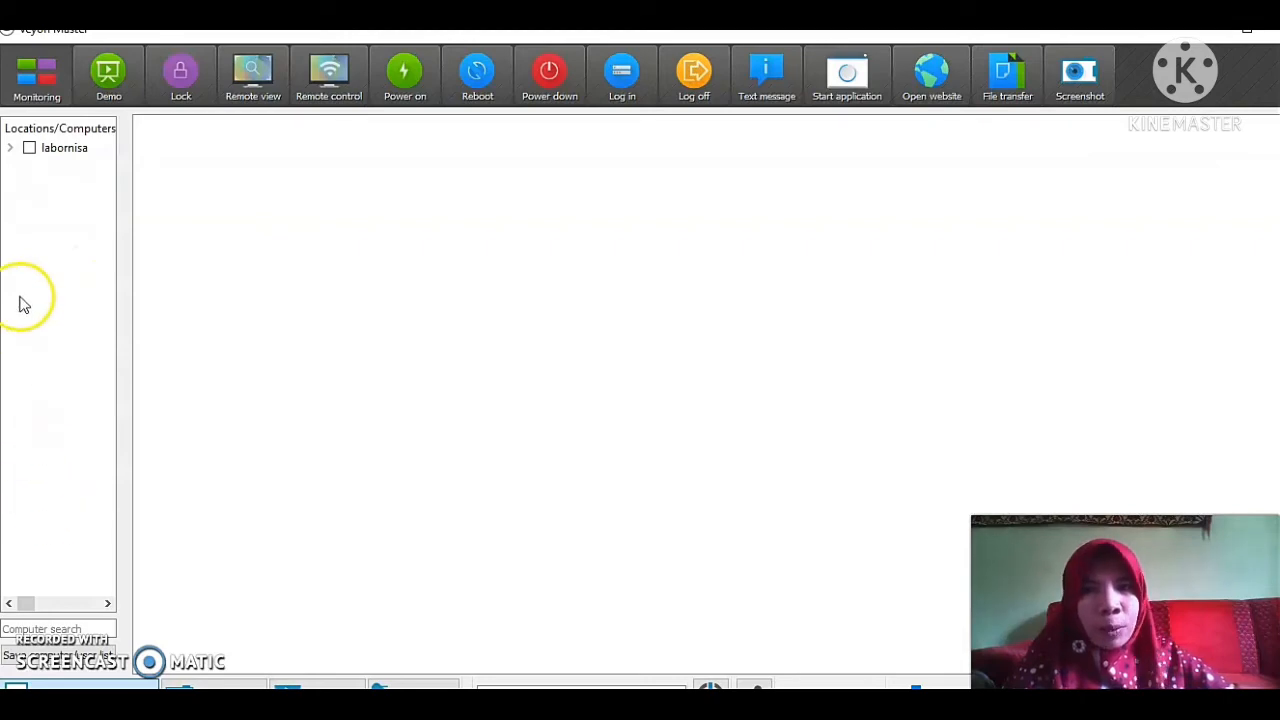
click(29, 148)
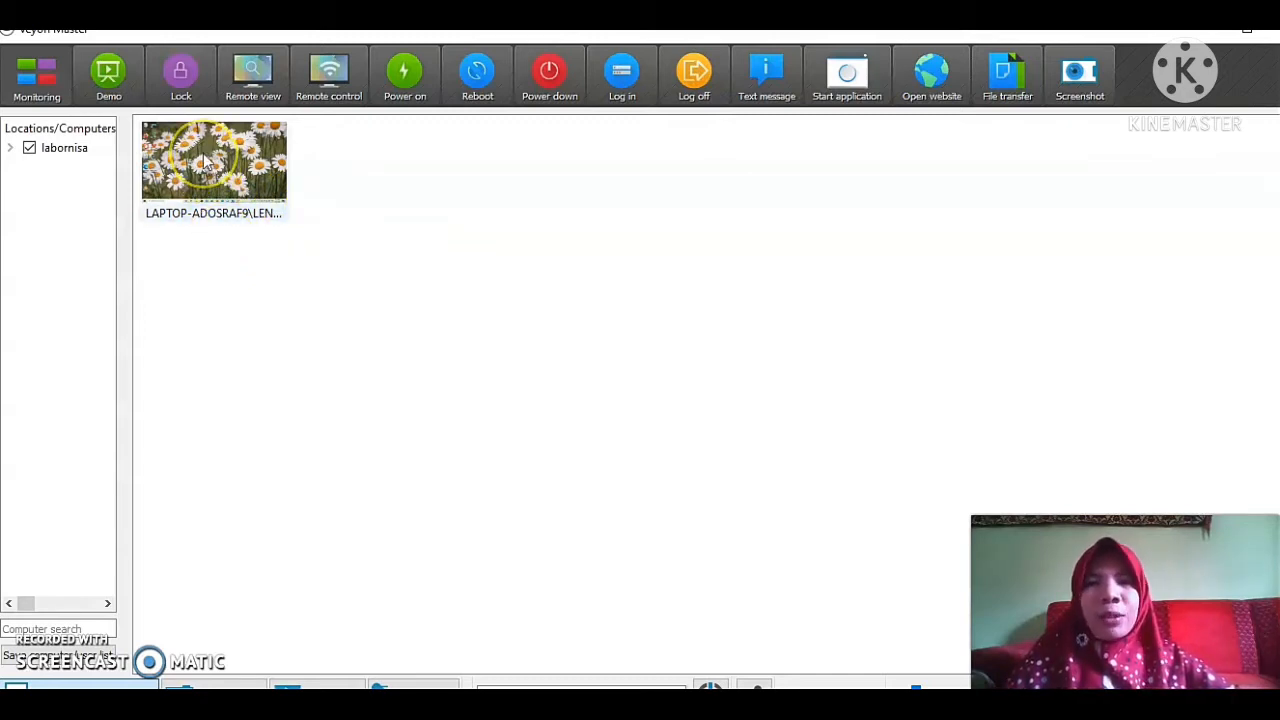
Switch Veyon Master to Monitoring mode.
mouse_move(205, 165)
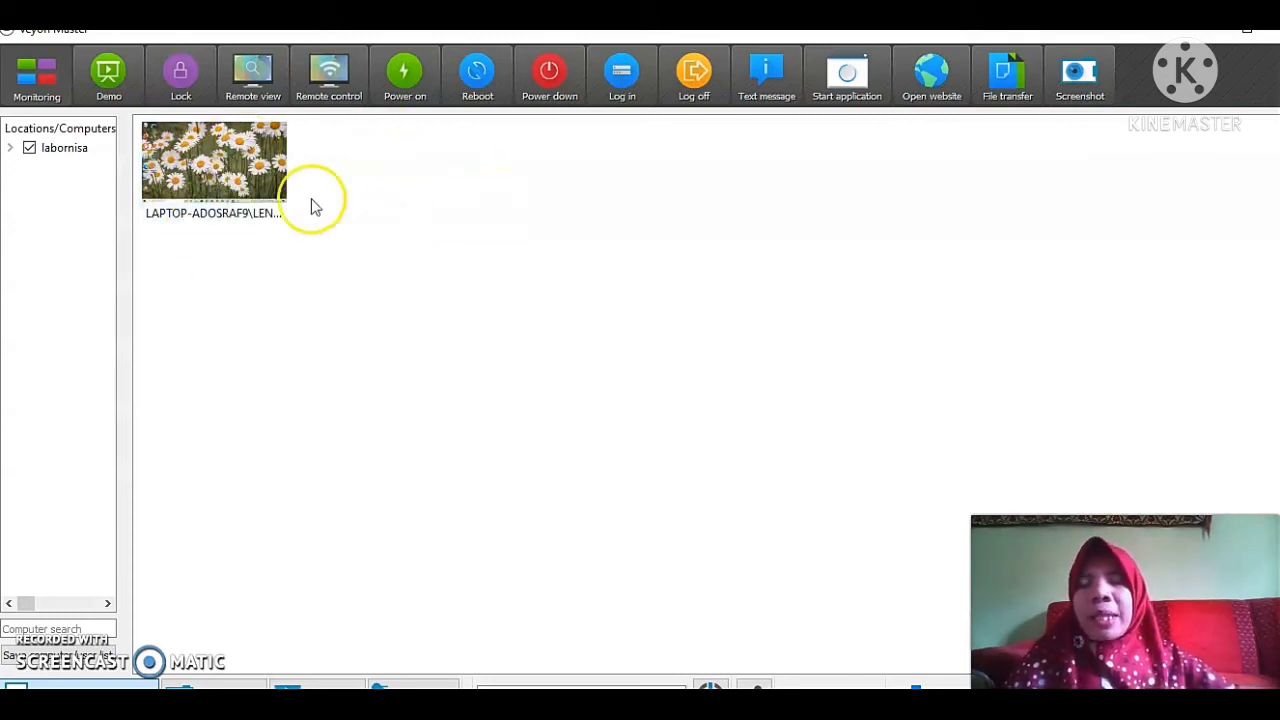
click(50, 95)
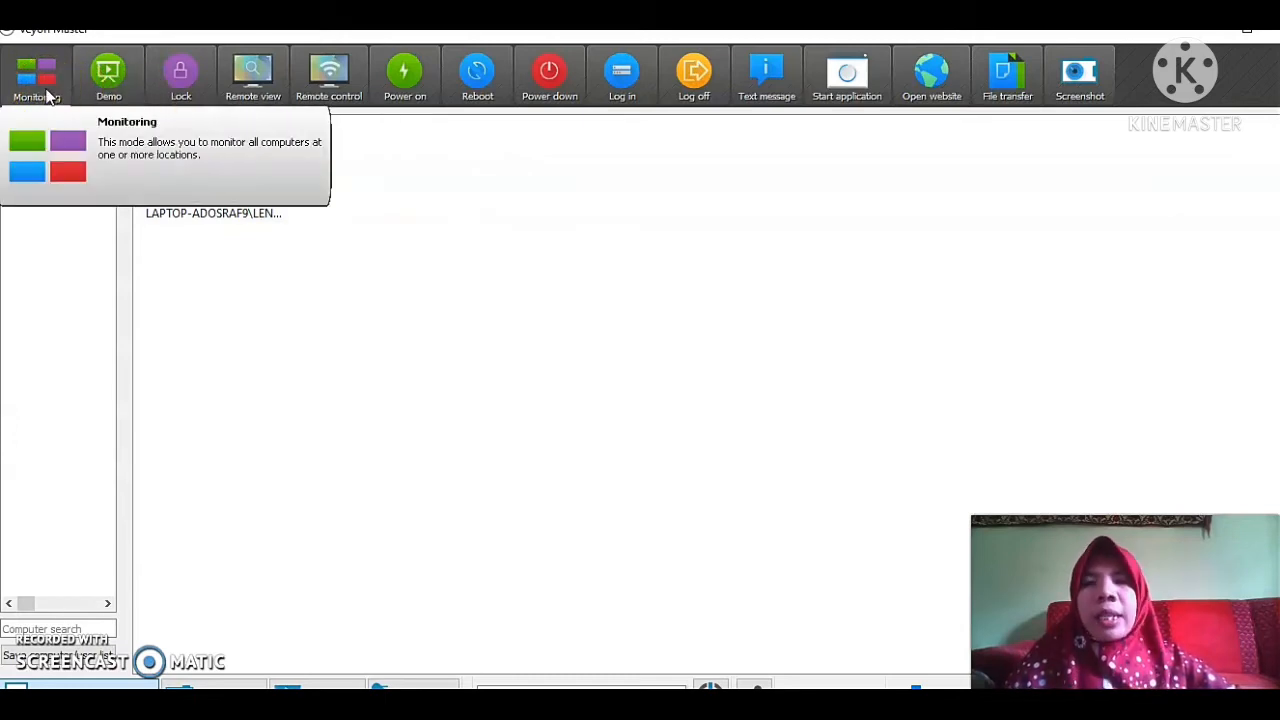
click(48, 95)
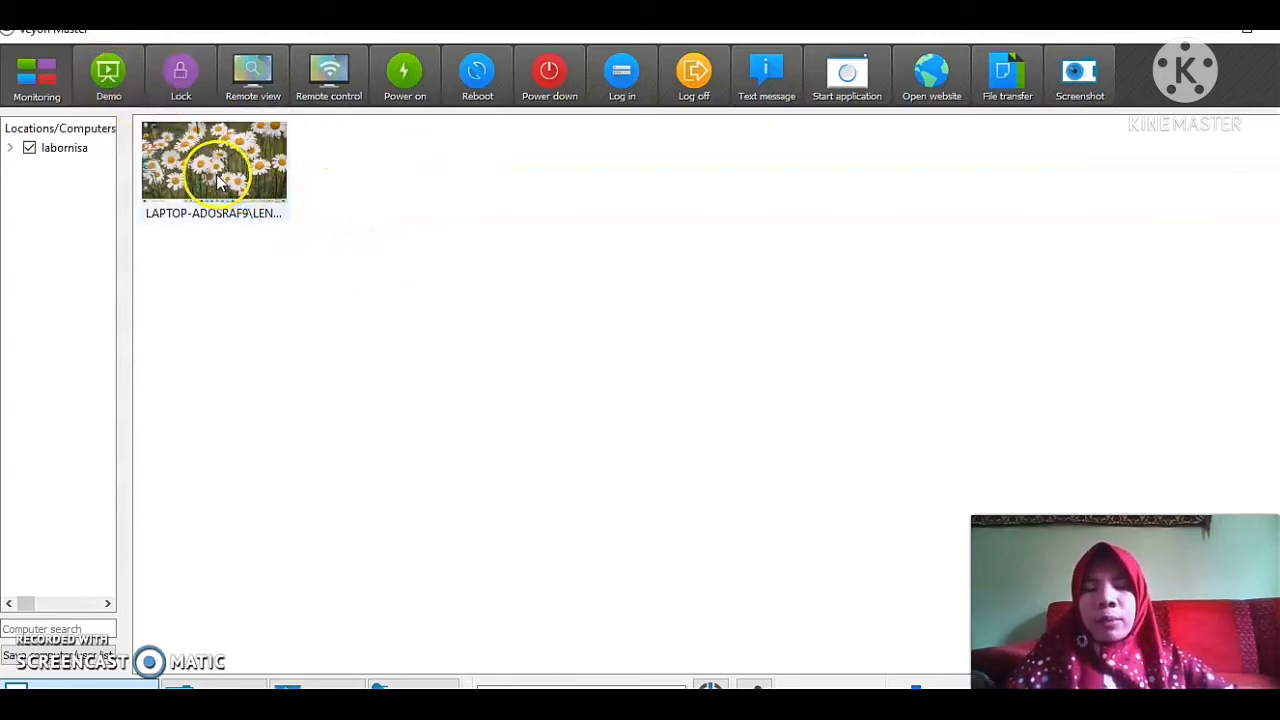
Try to start a demo sharing your own screen in fullscreen mode on the computer.
right_click(217, 177)
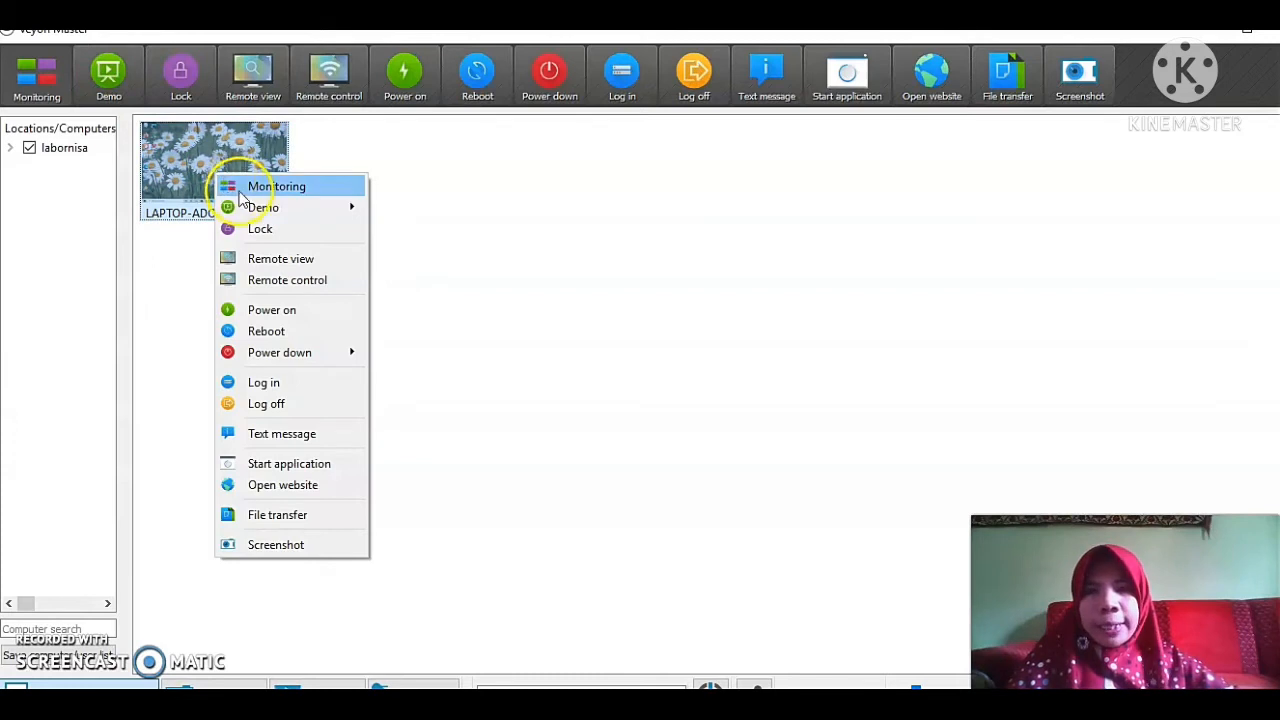
mouse_move(300, 208)
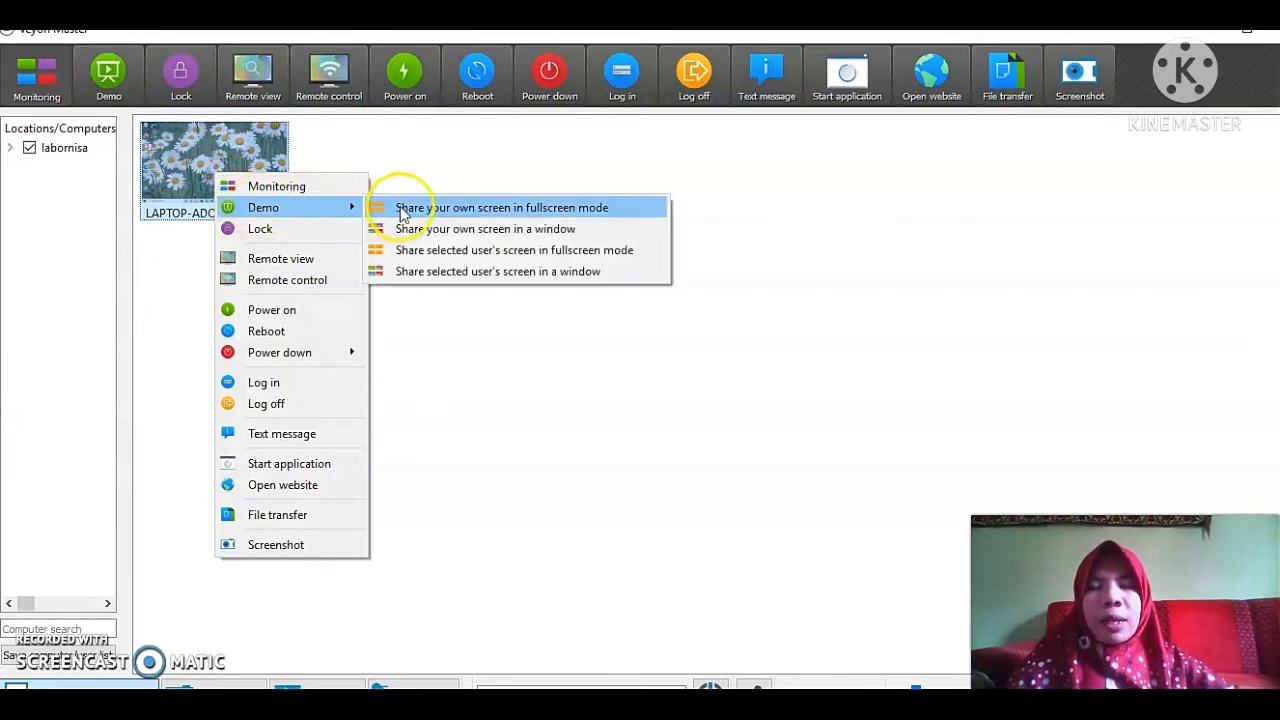
click(644, 209)
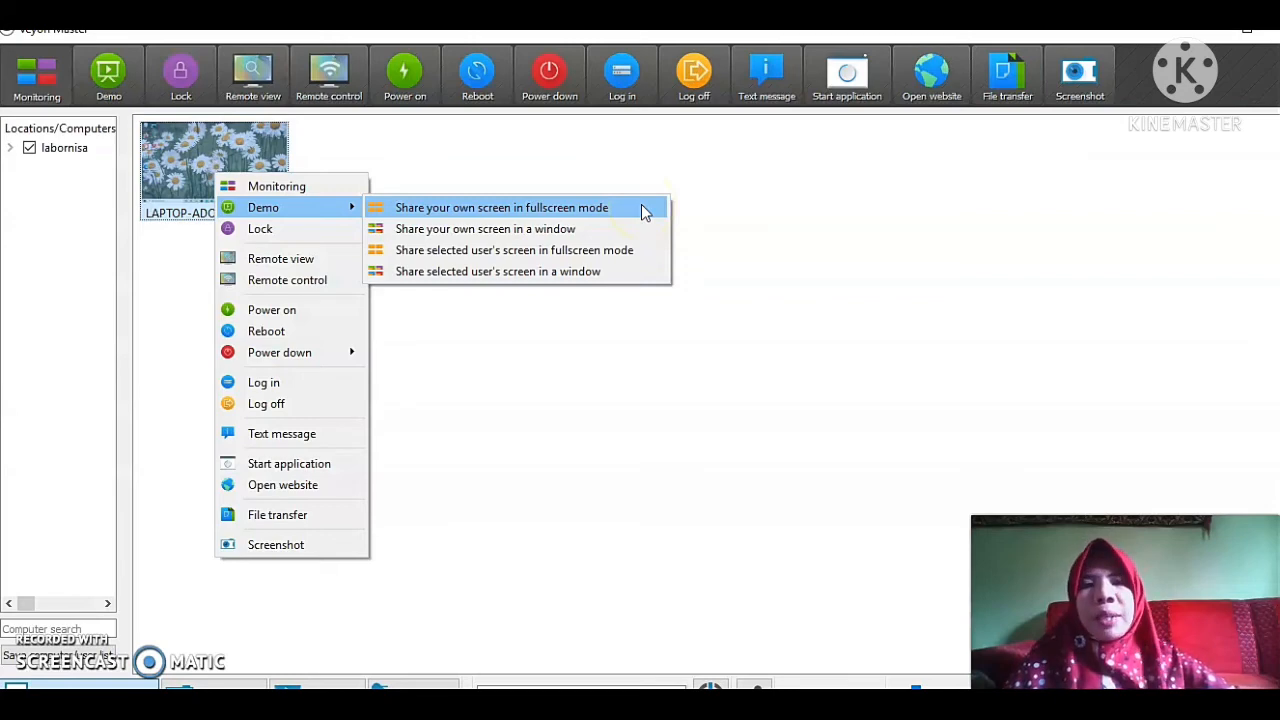
click(606, 232)
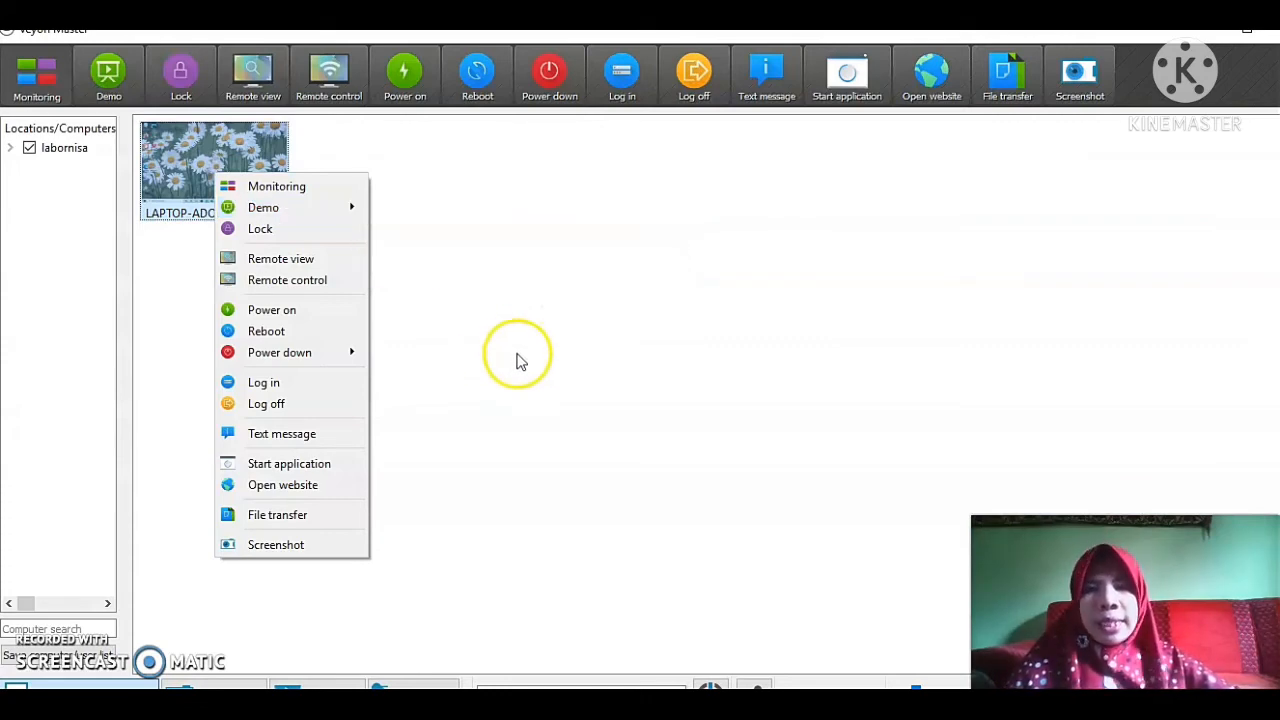
click(517, 356)
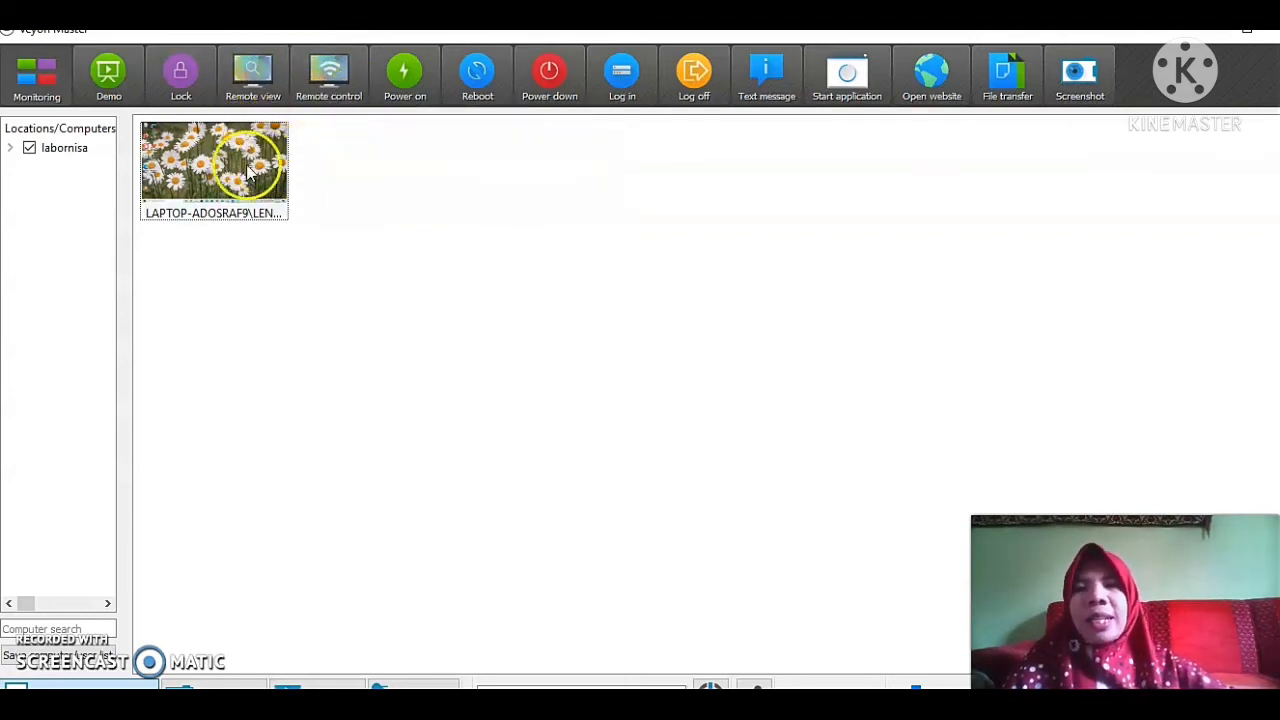
Open a remote view of the client computer's screen and exit it.
right_click(187, 172)
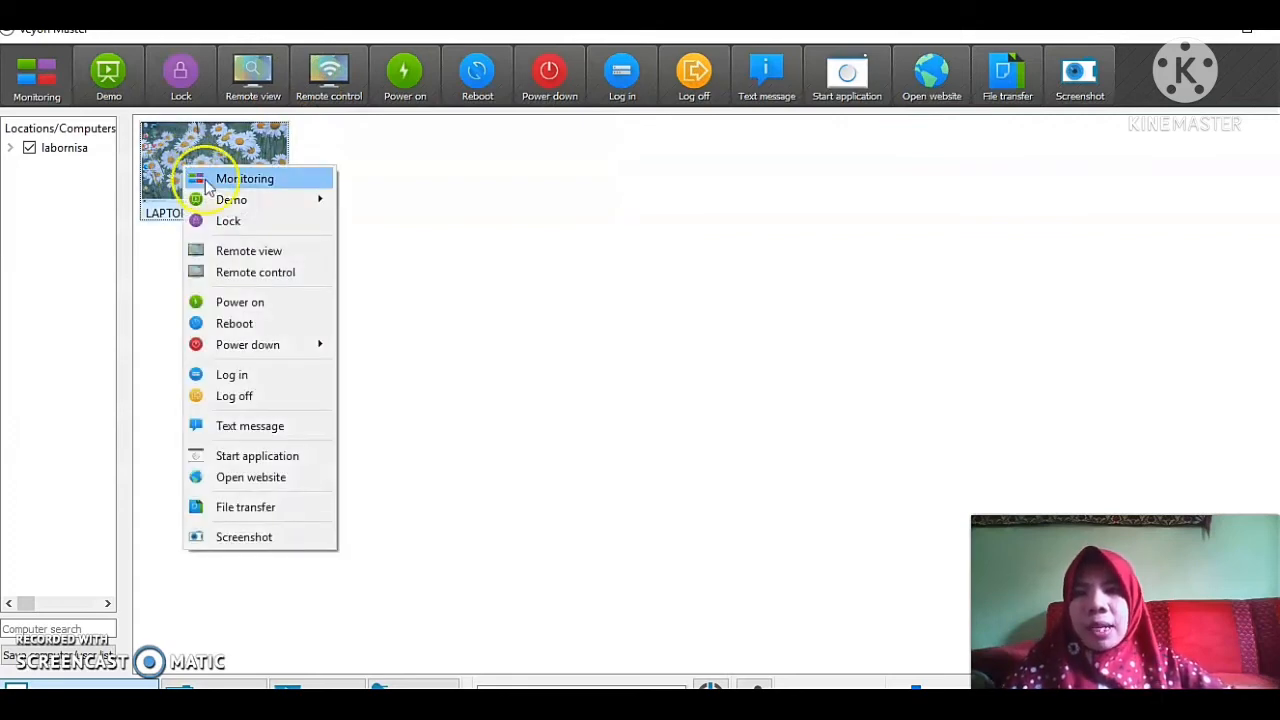
click(264, 250)
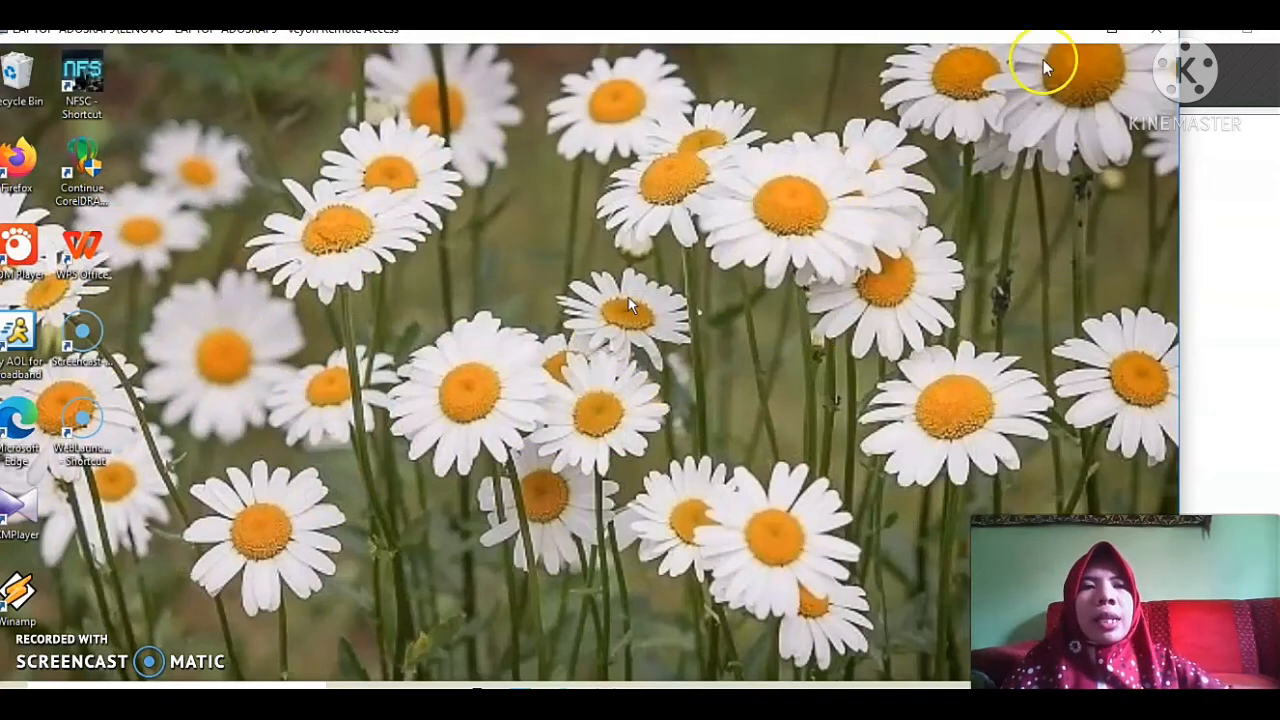
click(1137, 63)
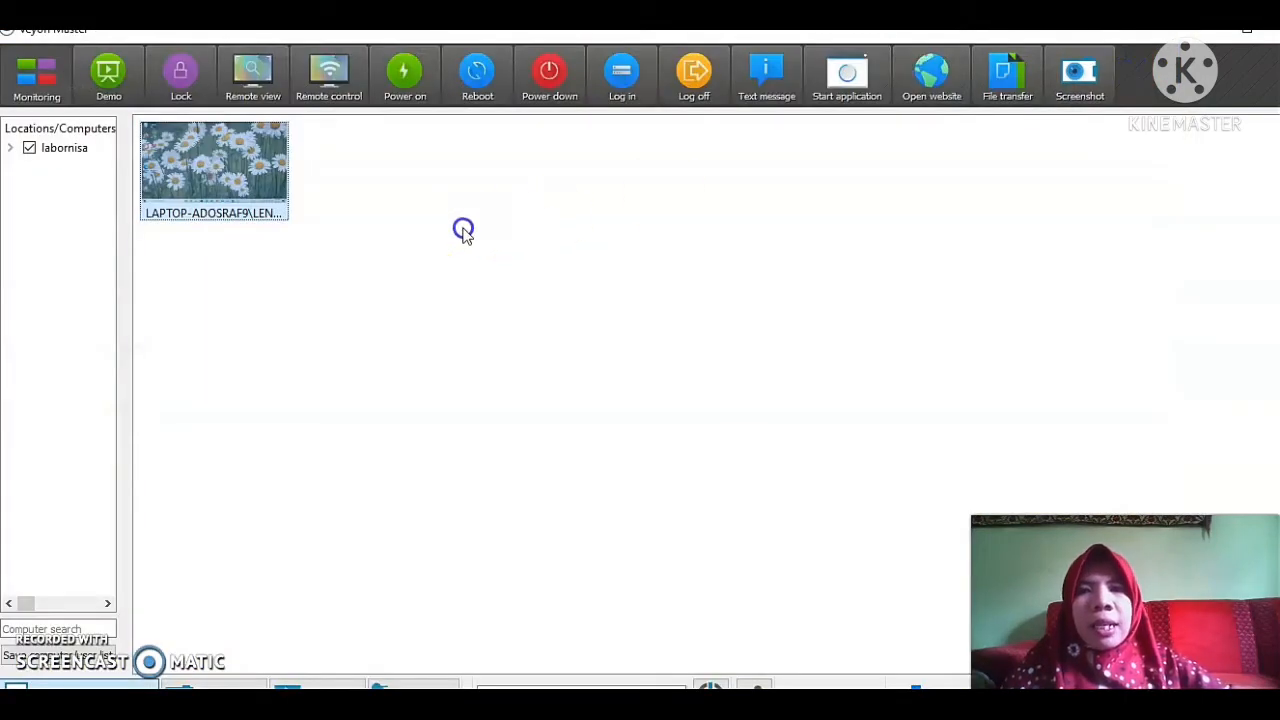
Take remote control of the computer and open Local Disk (D:) in File Explorer on it.
right_click(190, 176)
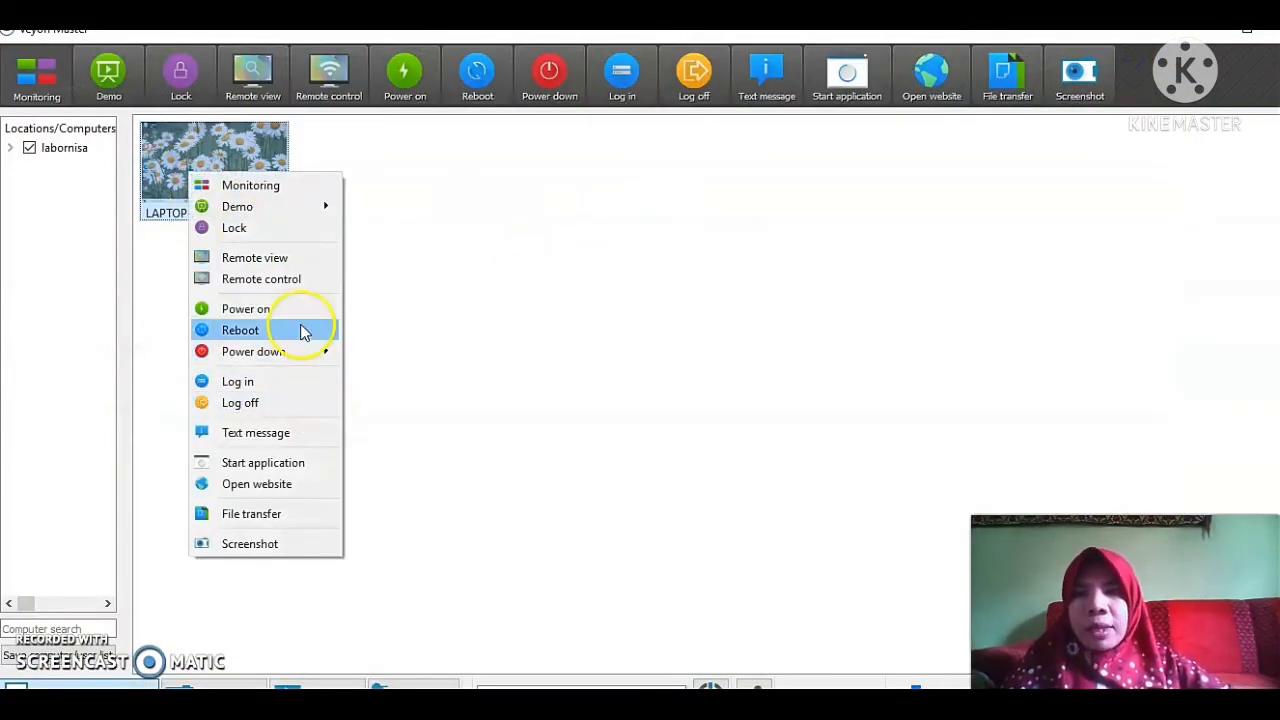
click(284, 280)
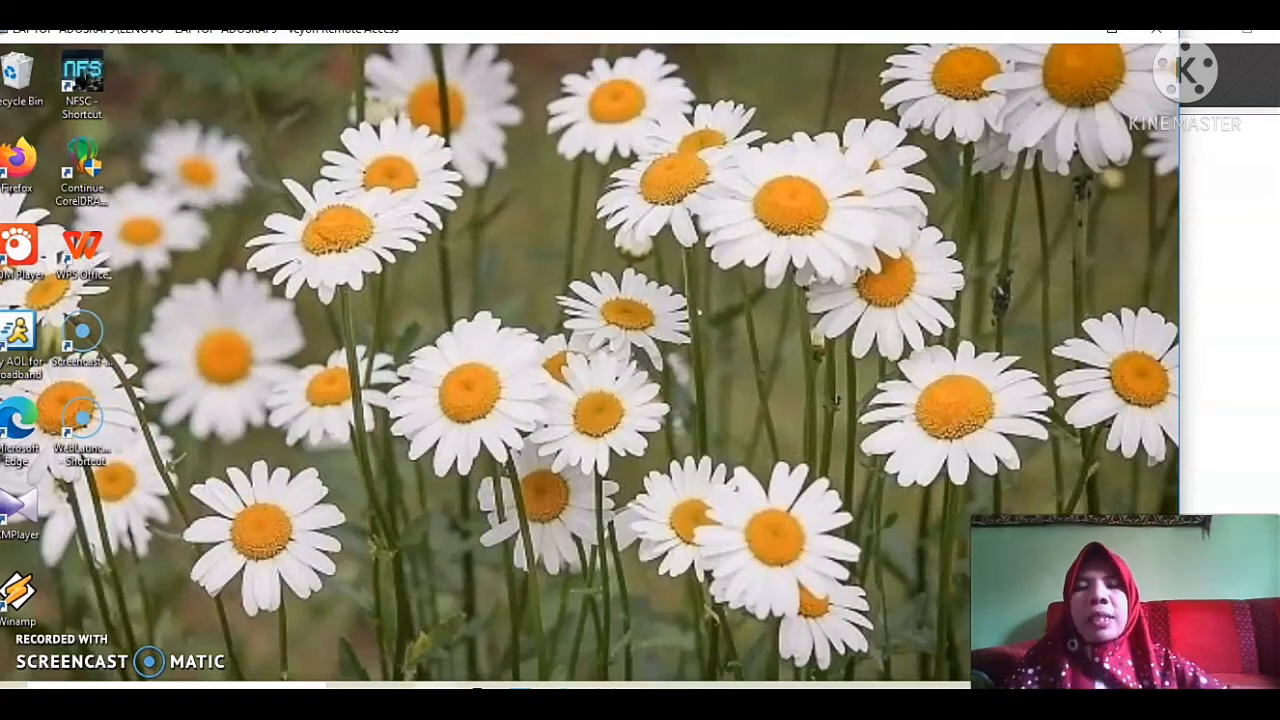
click(435, 700)
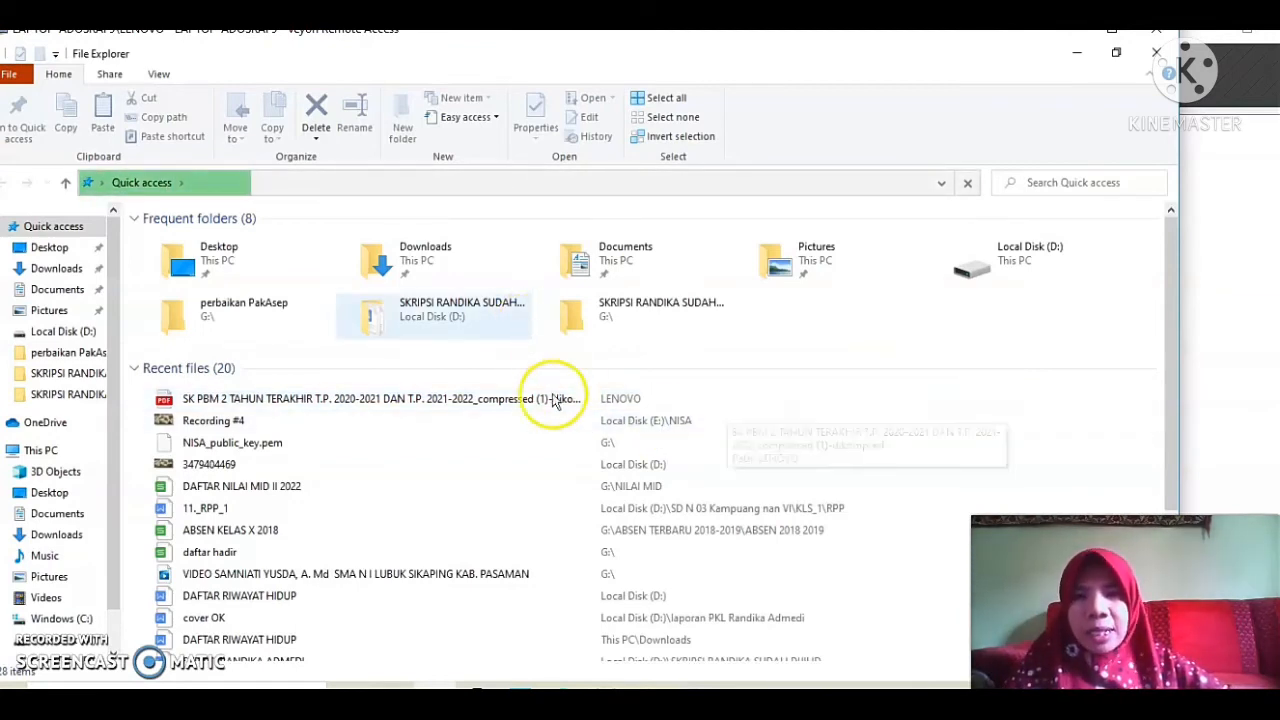
click(52, 455)
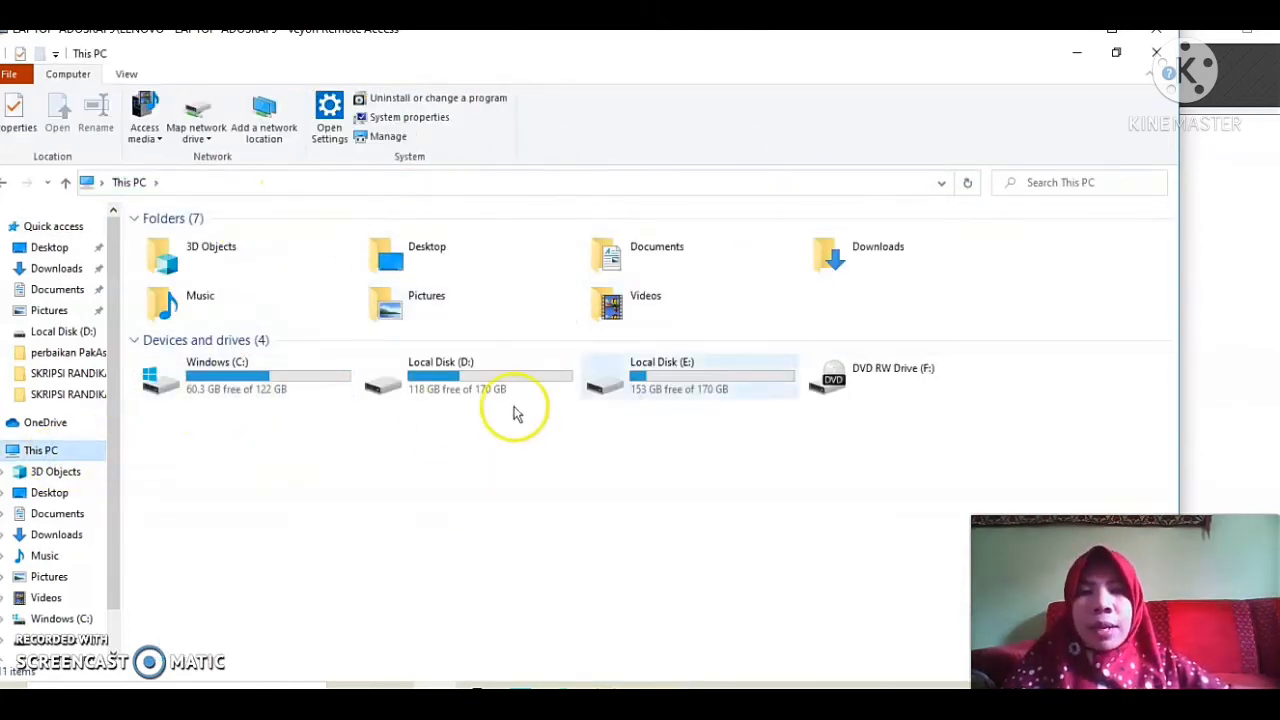
double_click(479, 373)
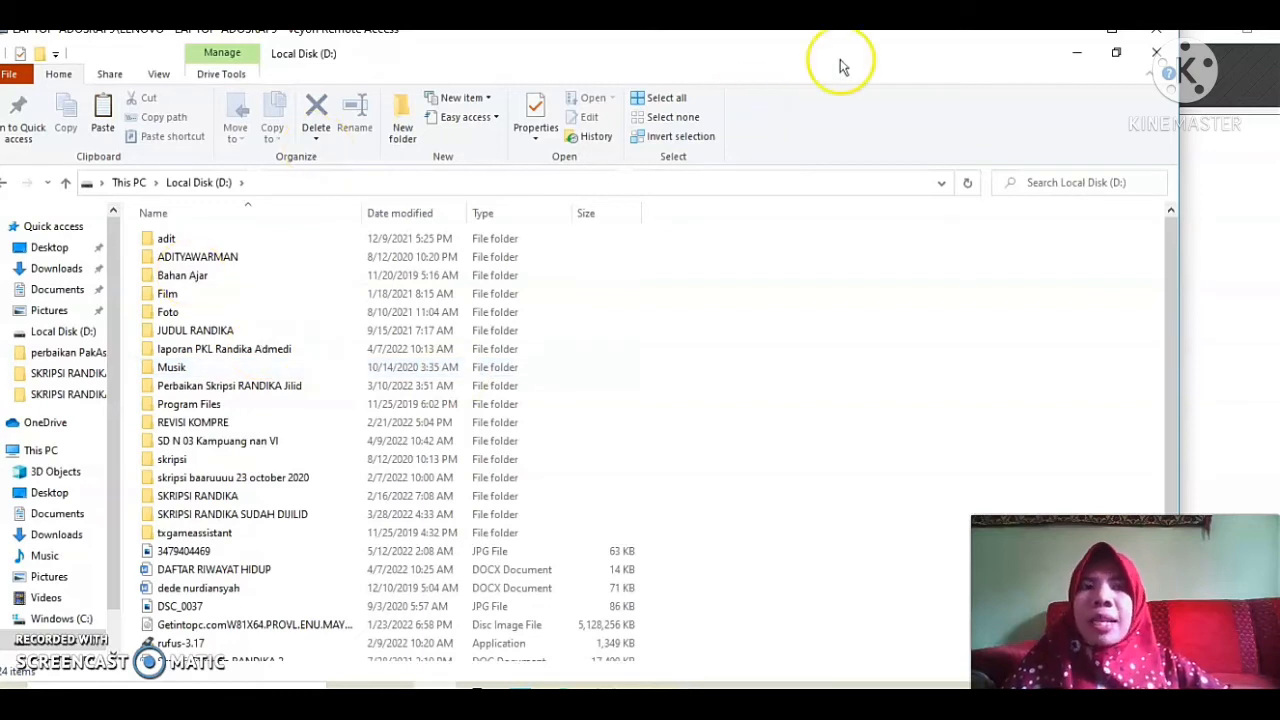
Close File Explorer on the remote computer and exit the remote control session.
mouse_move(1180, 62)
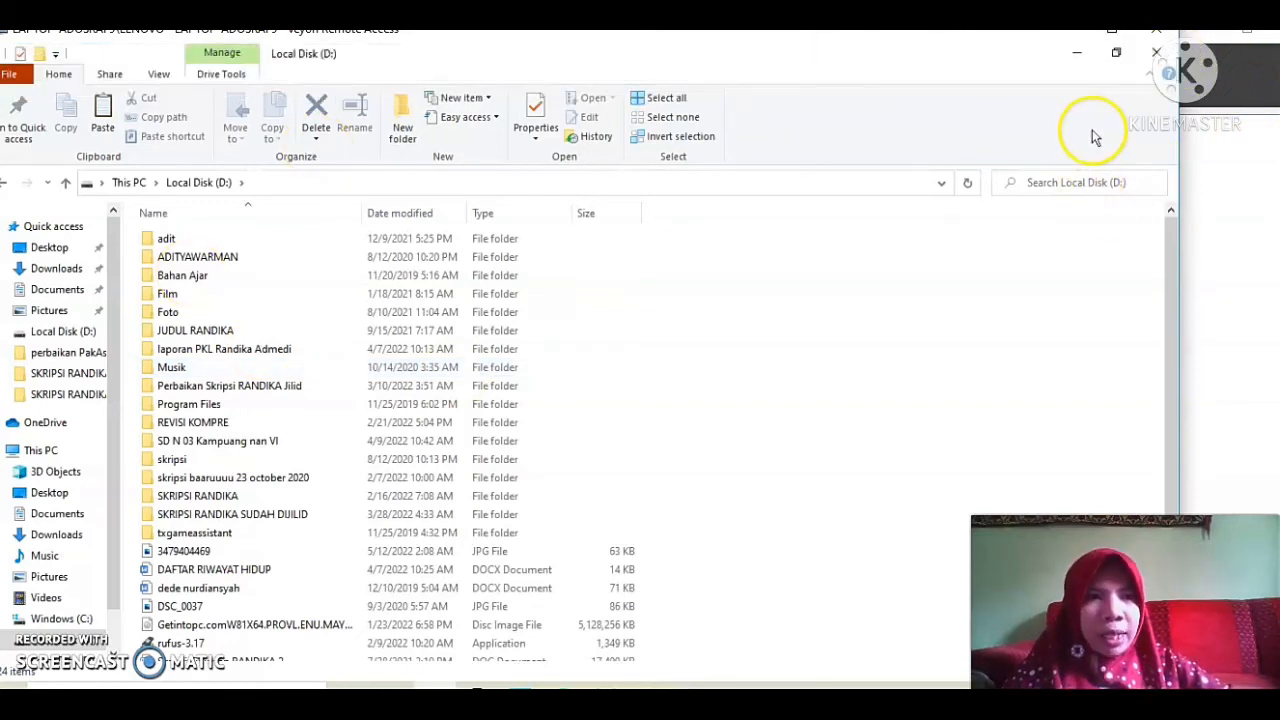
click(1157, 53)
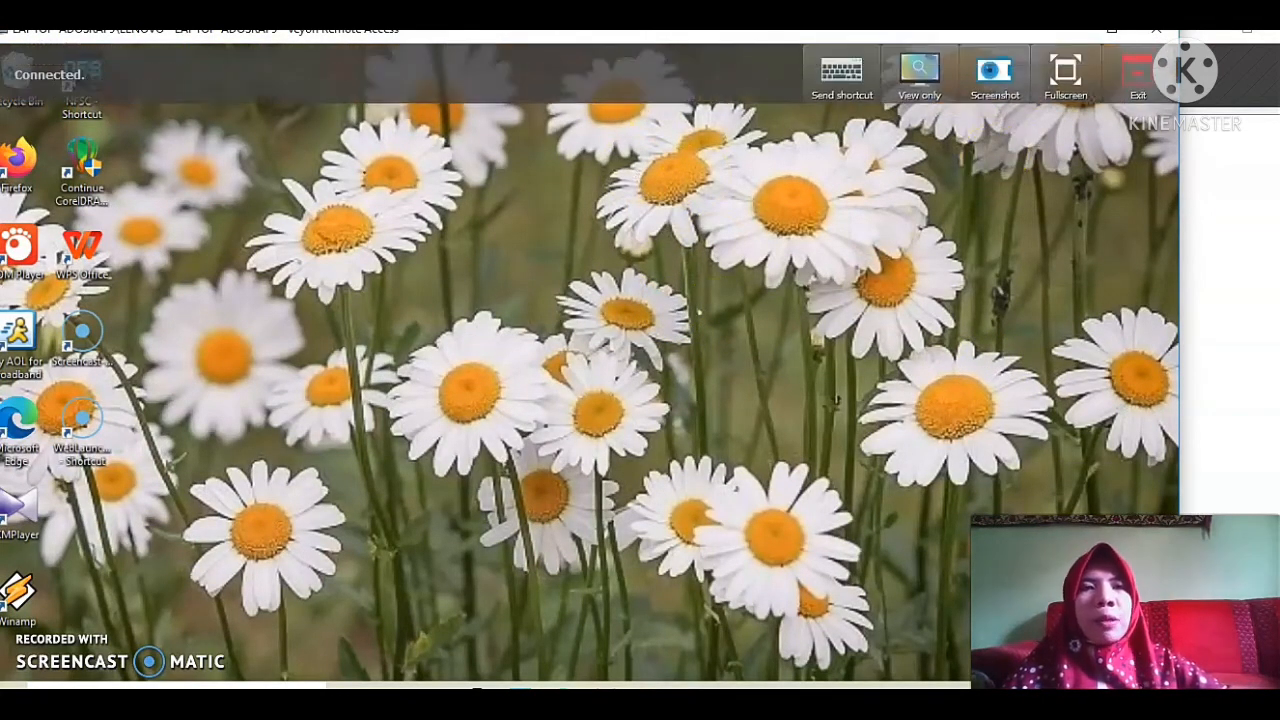
click(1134, 70)
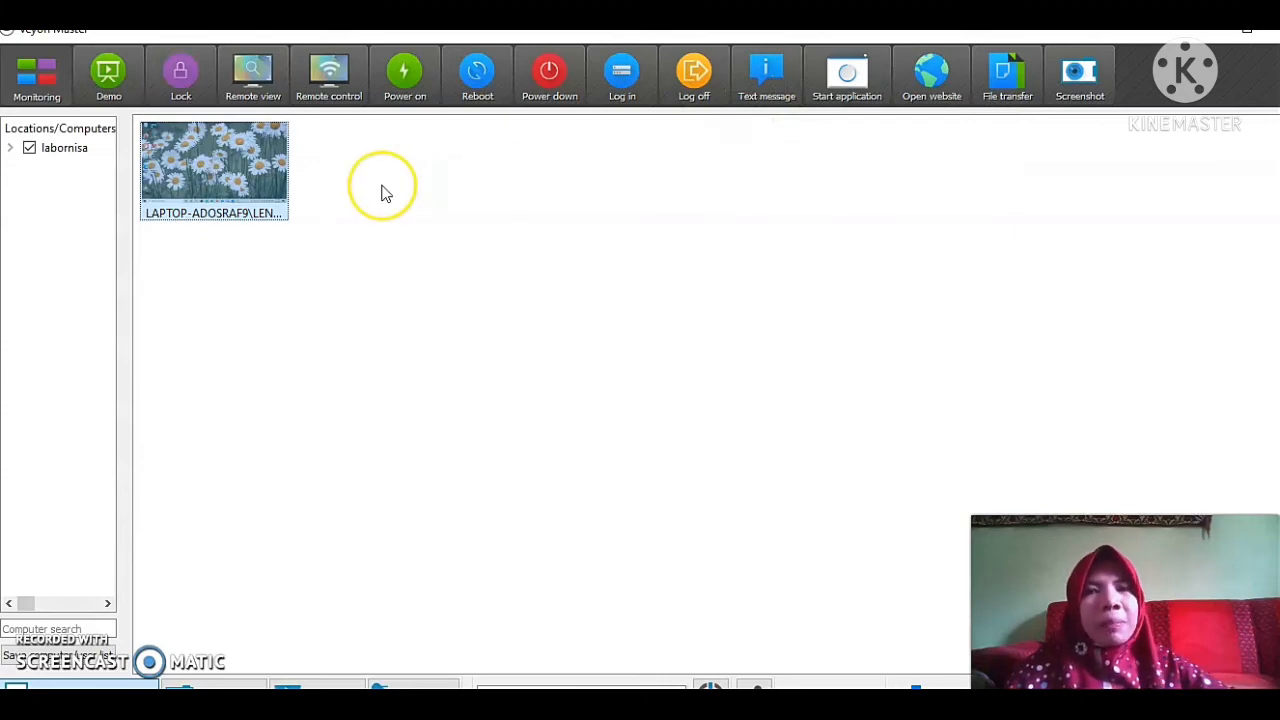
Send the text message "Hayyyy Ananda" to the computer.
right_click(216, 158)
click(352, 420)
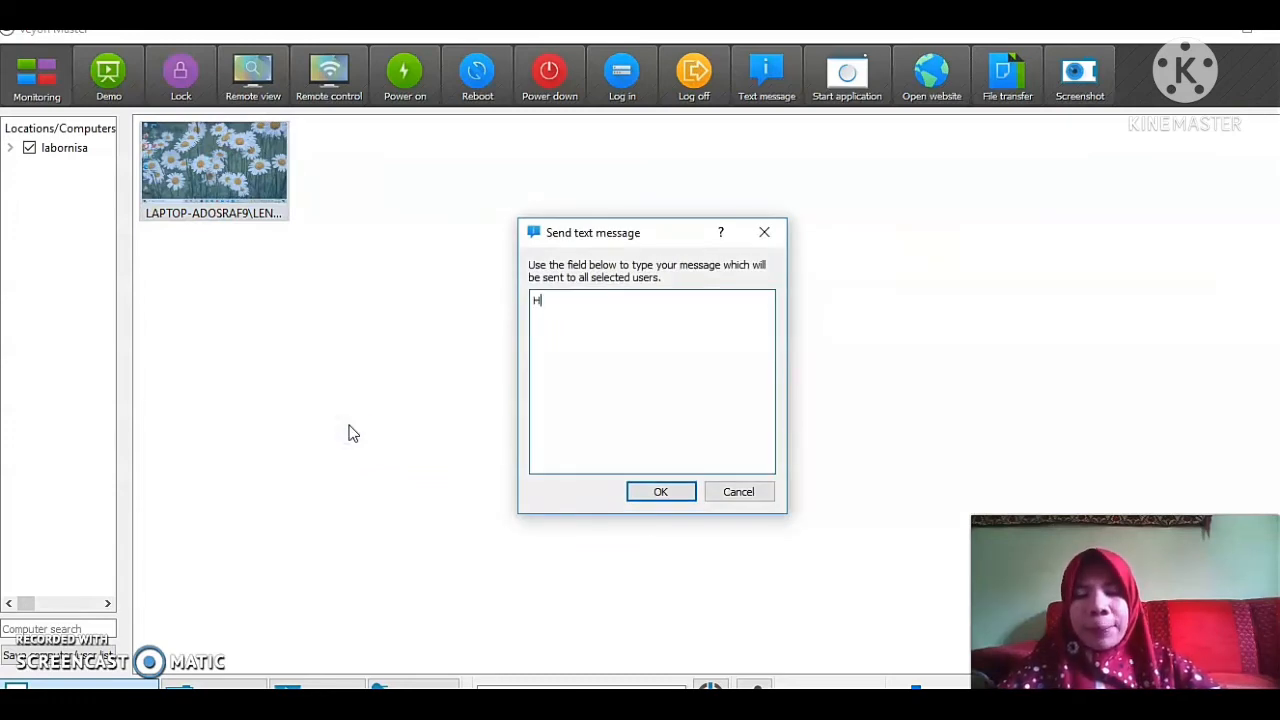
text(Hayyyy Ananda)
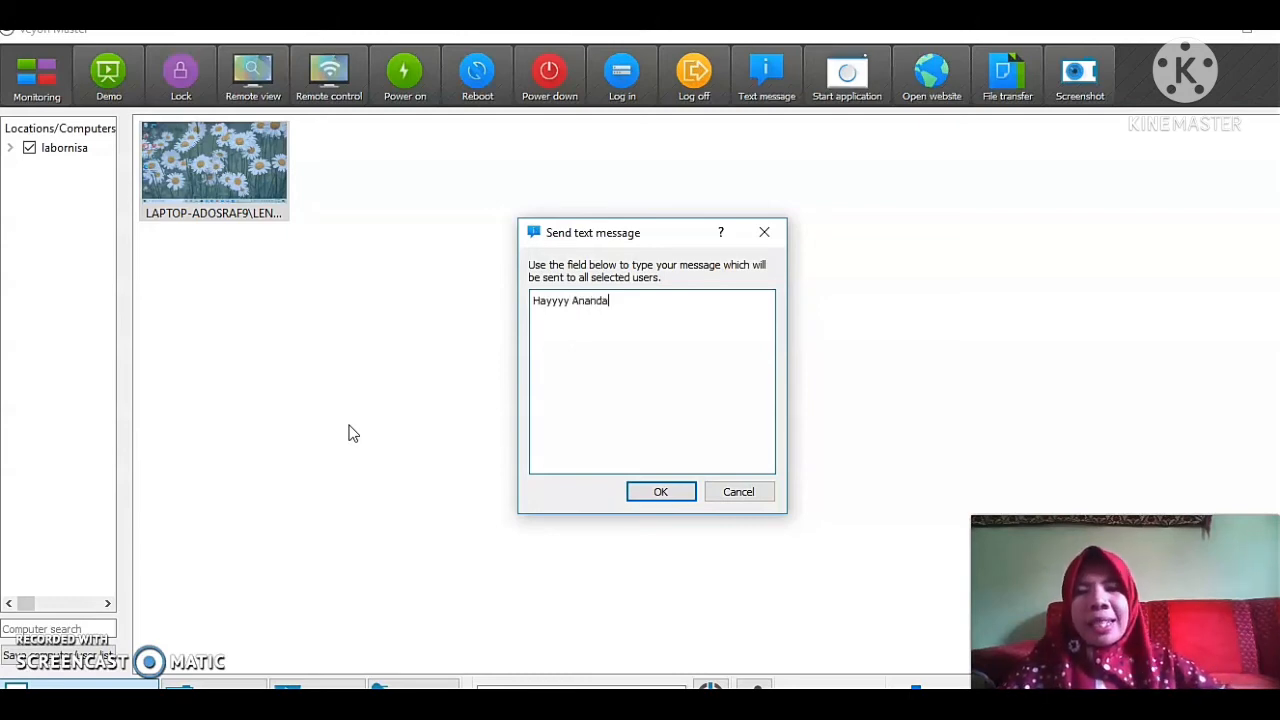
click(655, 491)
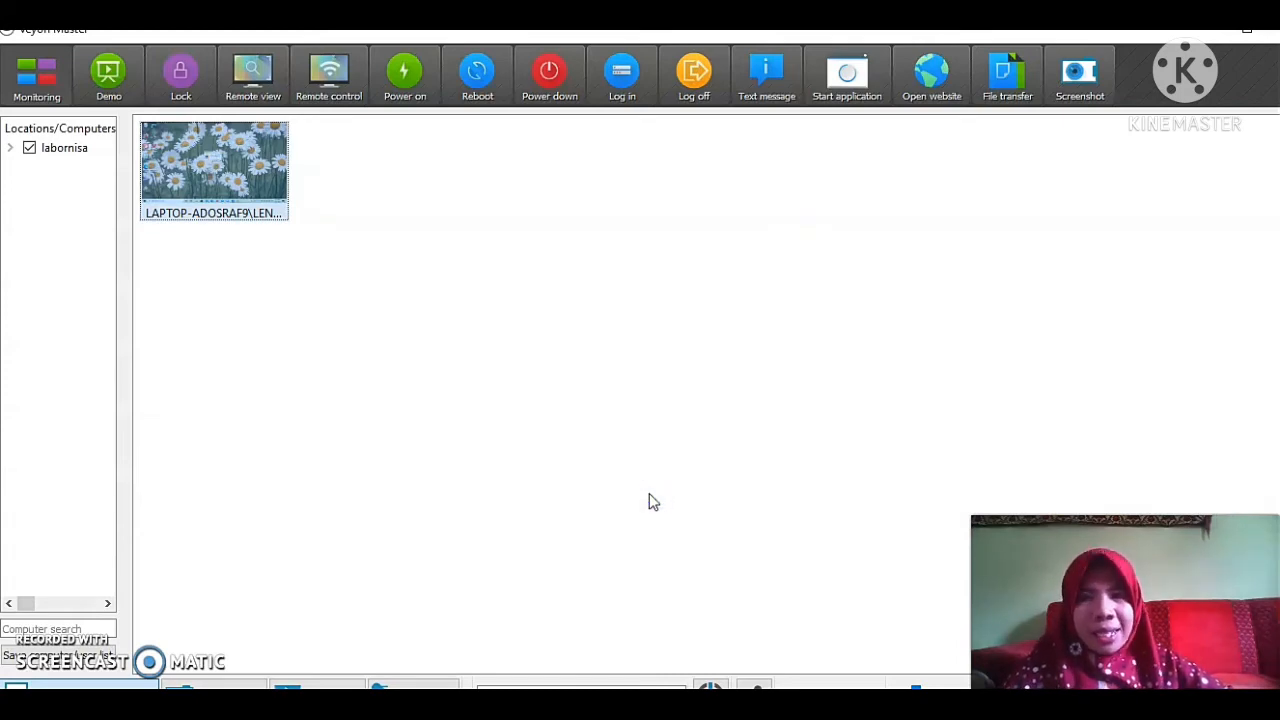
Open a remote view of the computer to check the received message, then exit it.
right_click(251, 162)
click(300, 245)
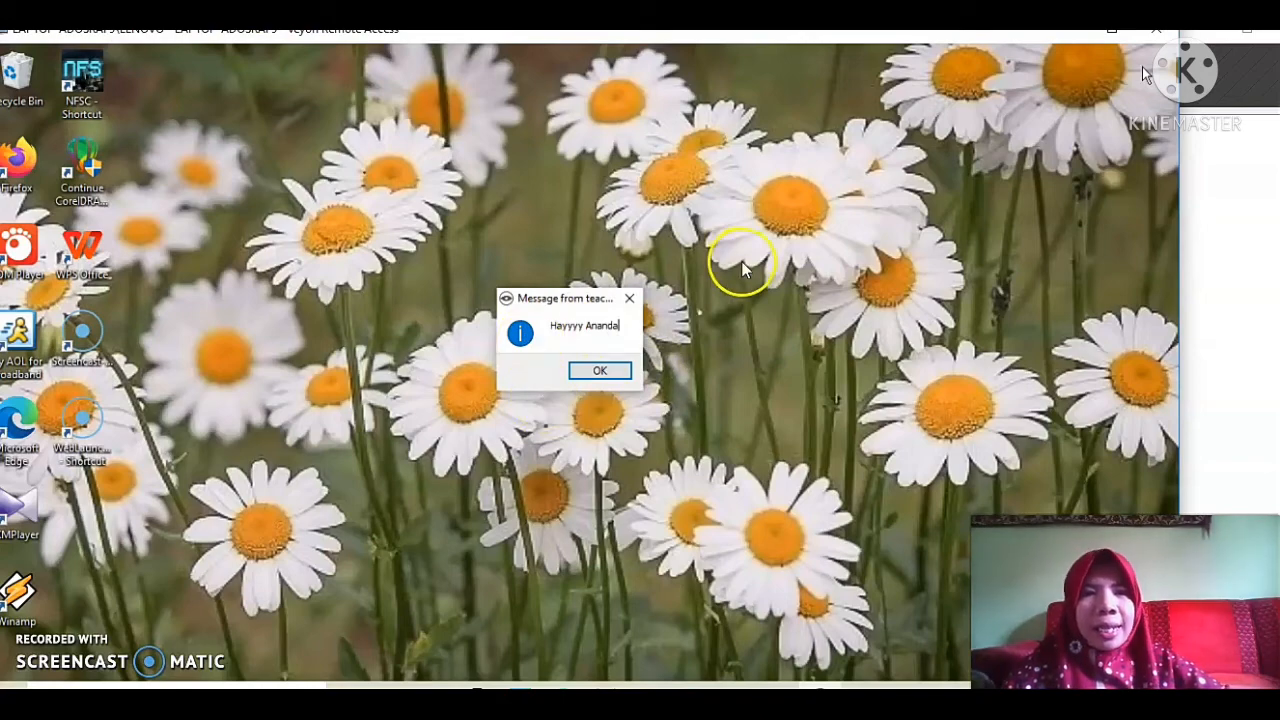
mouse_move(1040, 95)
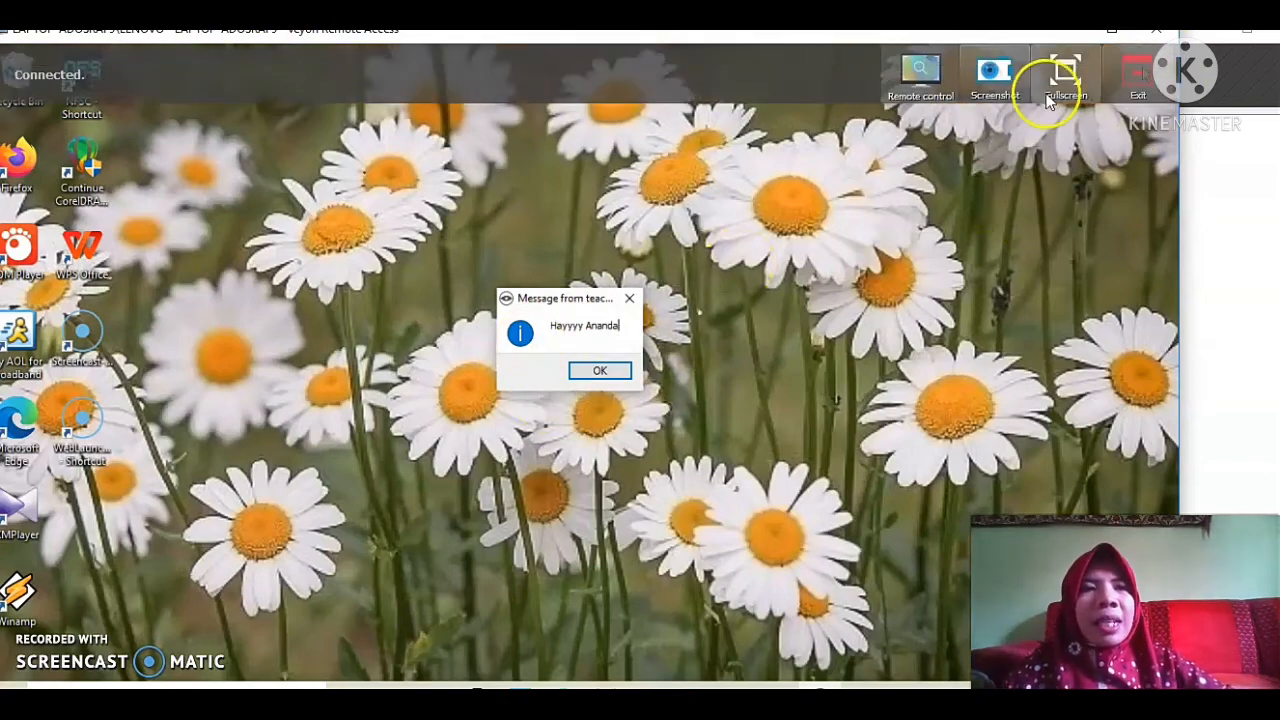
click(1150, 84)
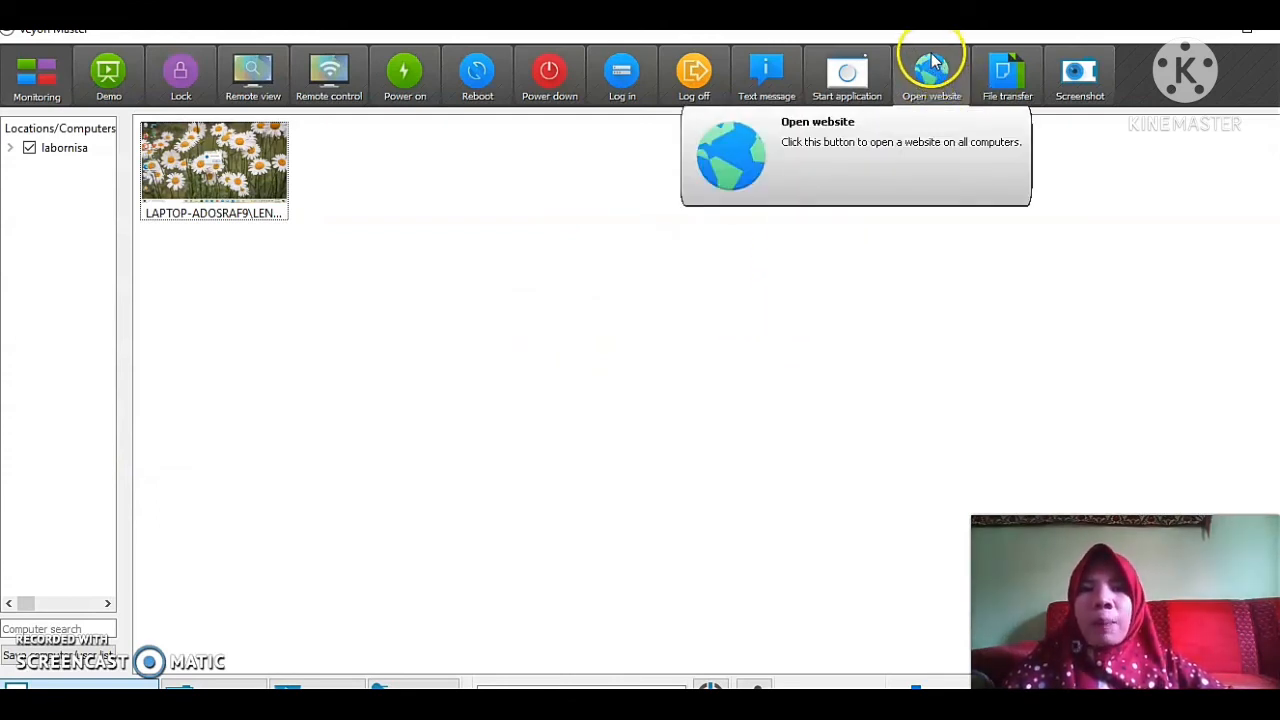
Open the website youtube.com on the computer.
right_click(160, 166)
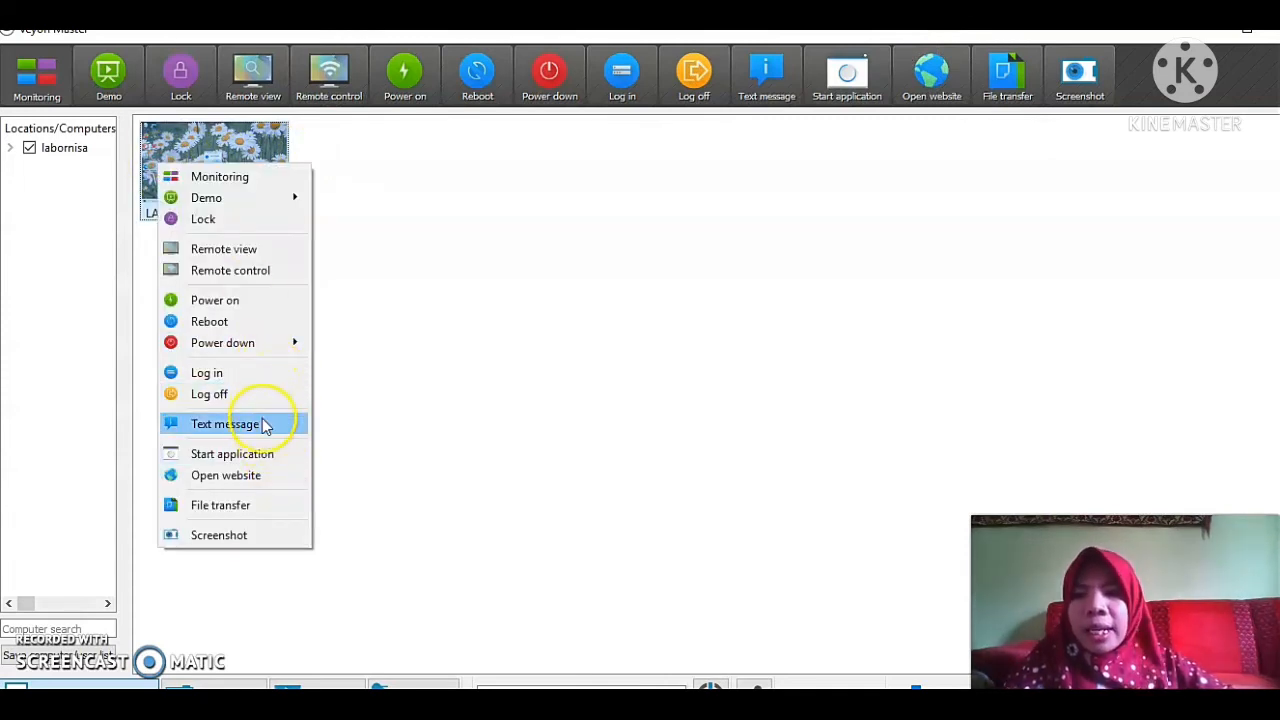
click(258, 477)
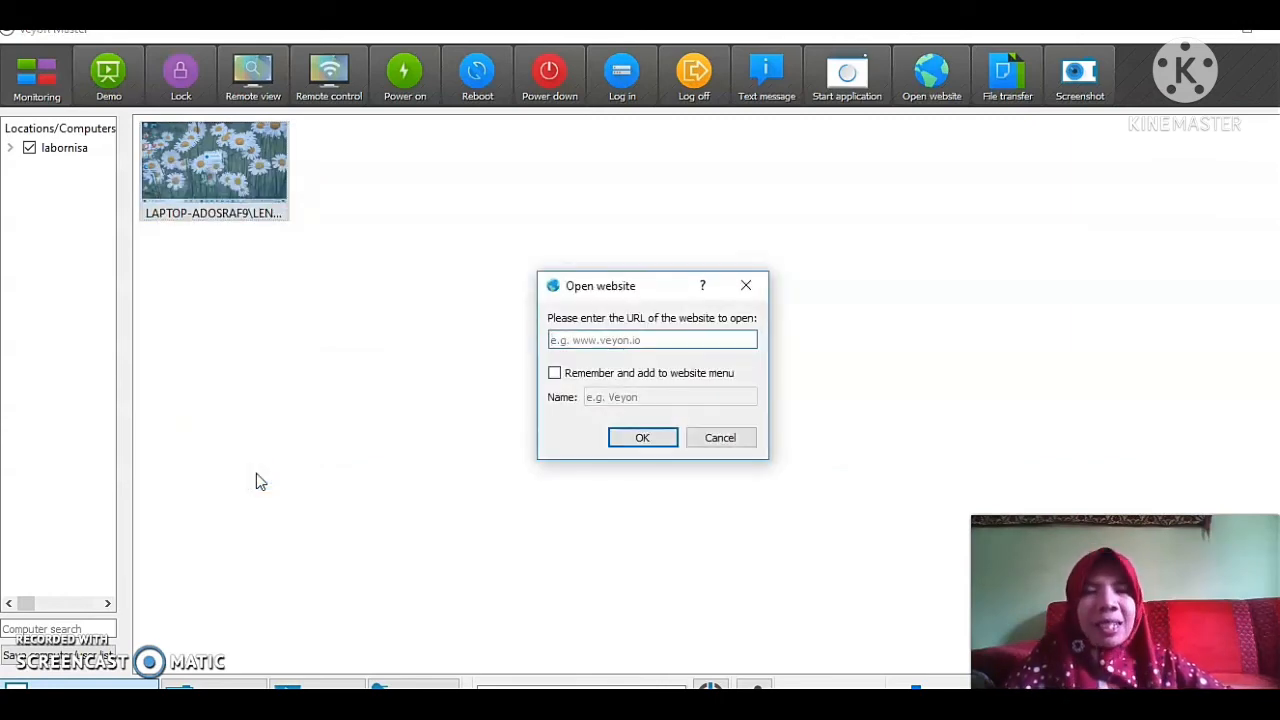
click(681, 337)
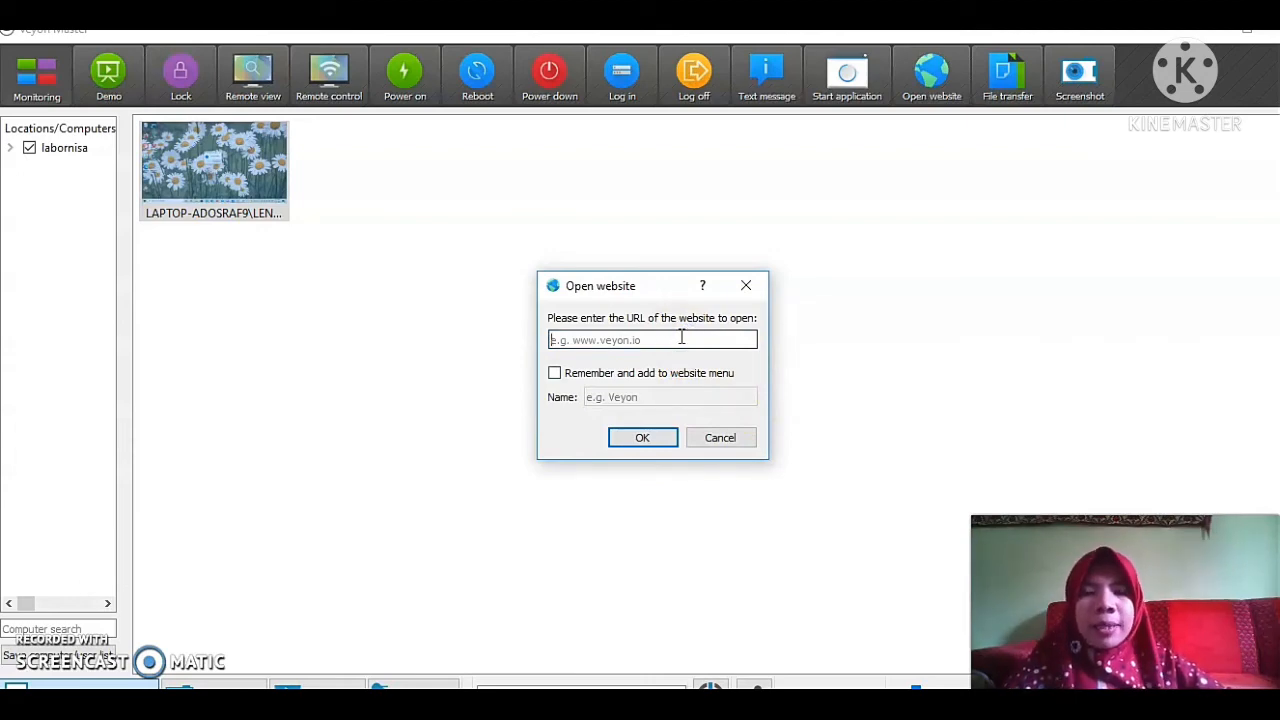
text(youtu)
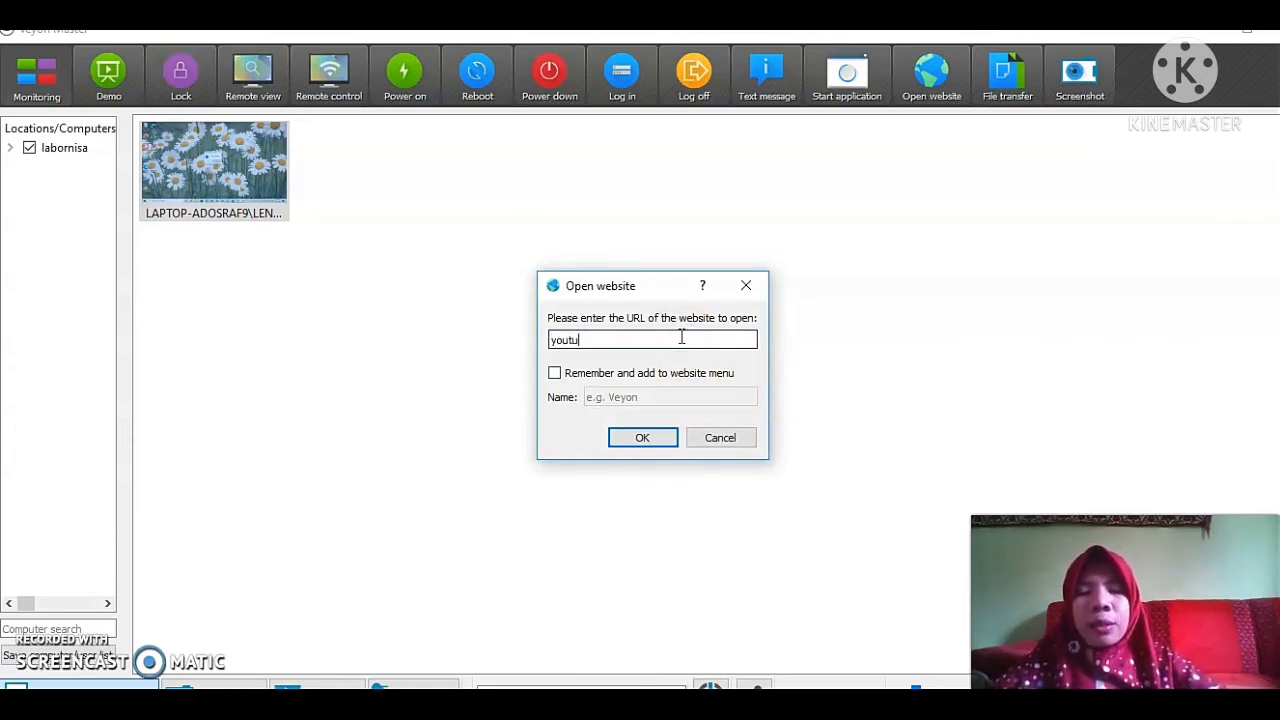
text(be.com)
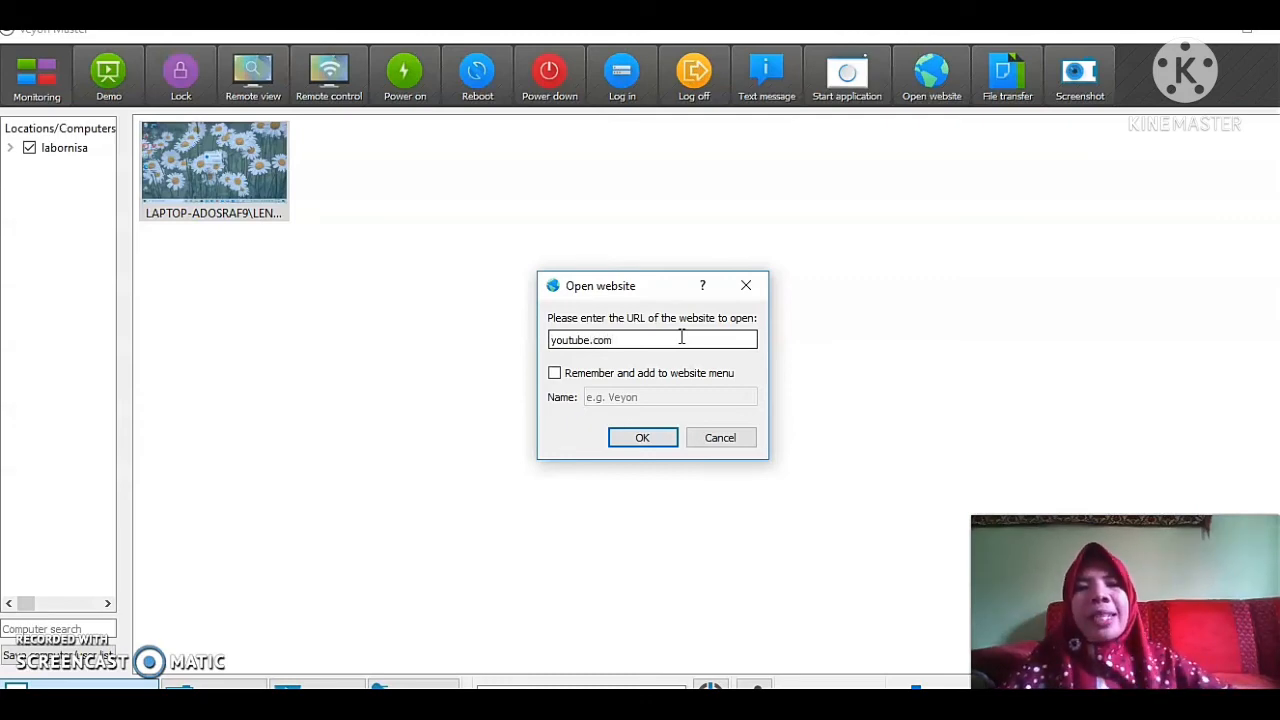
click(656, 437)
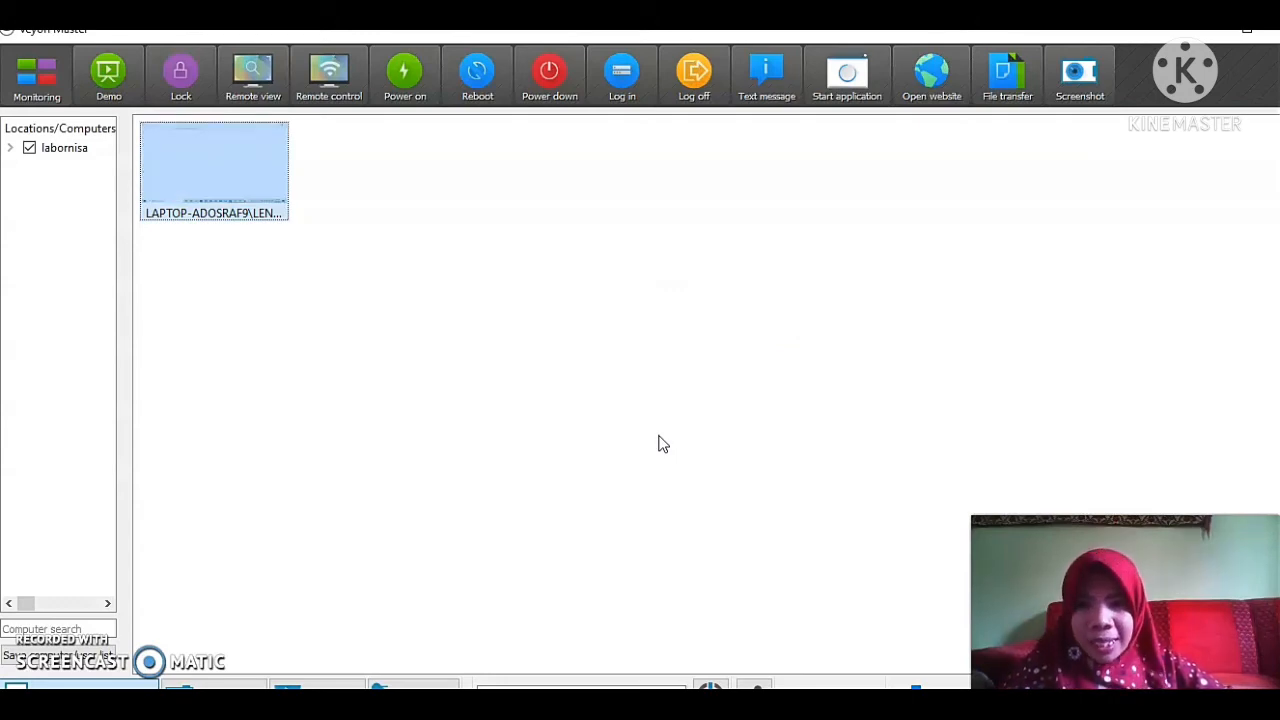
Take remote control of the computer, open a new browser tab and return to the YouTube tab.
right_click(202, 154)
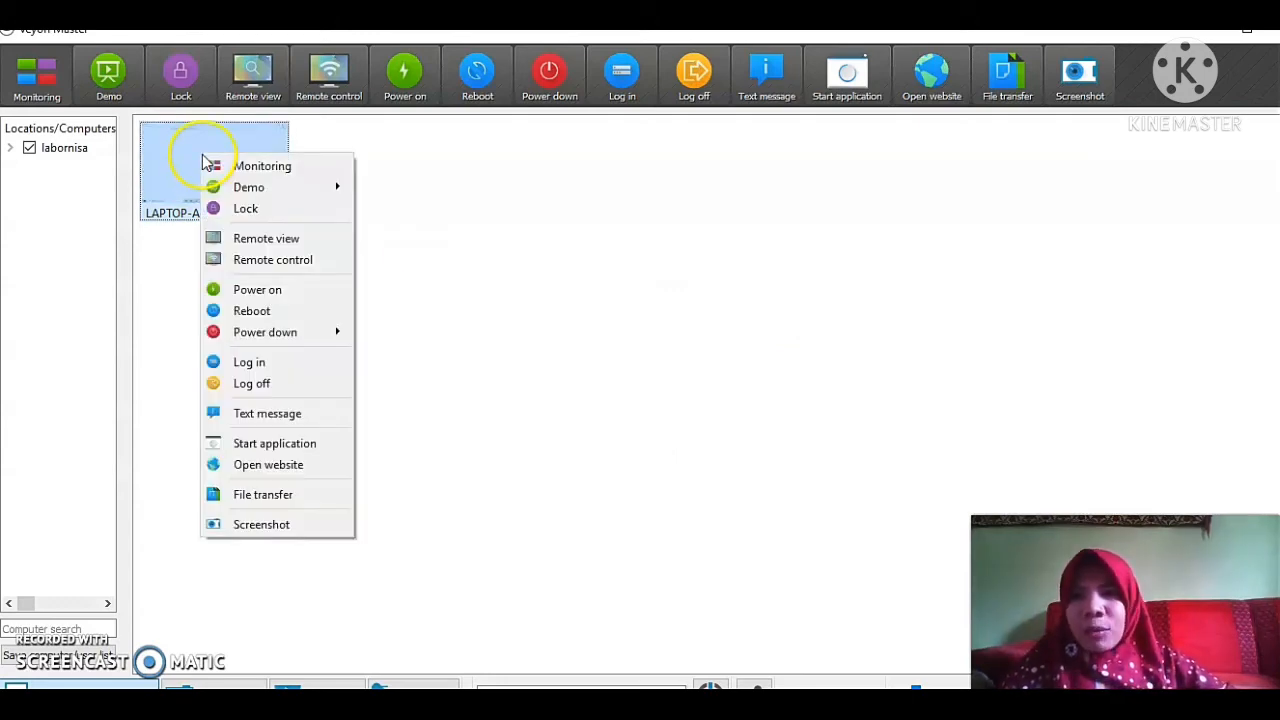
click(271, 260)
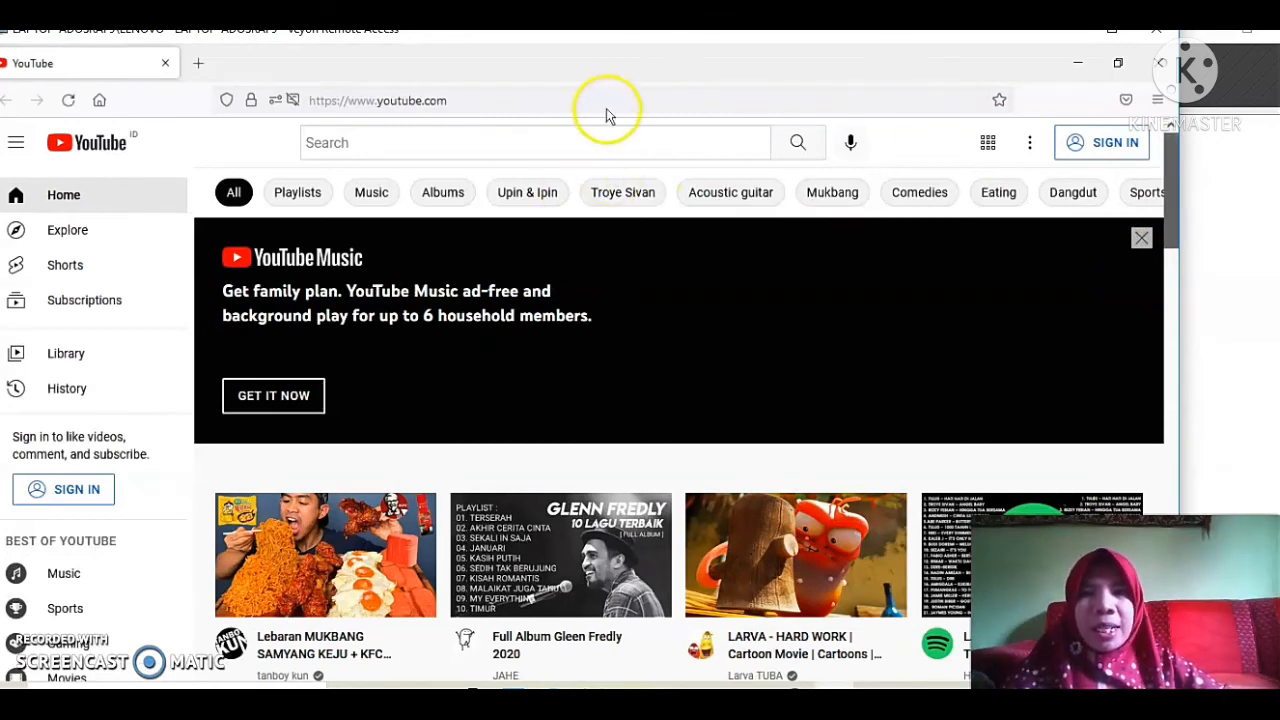
click(202, 63)
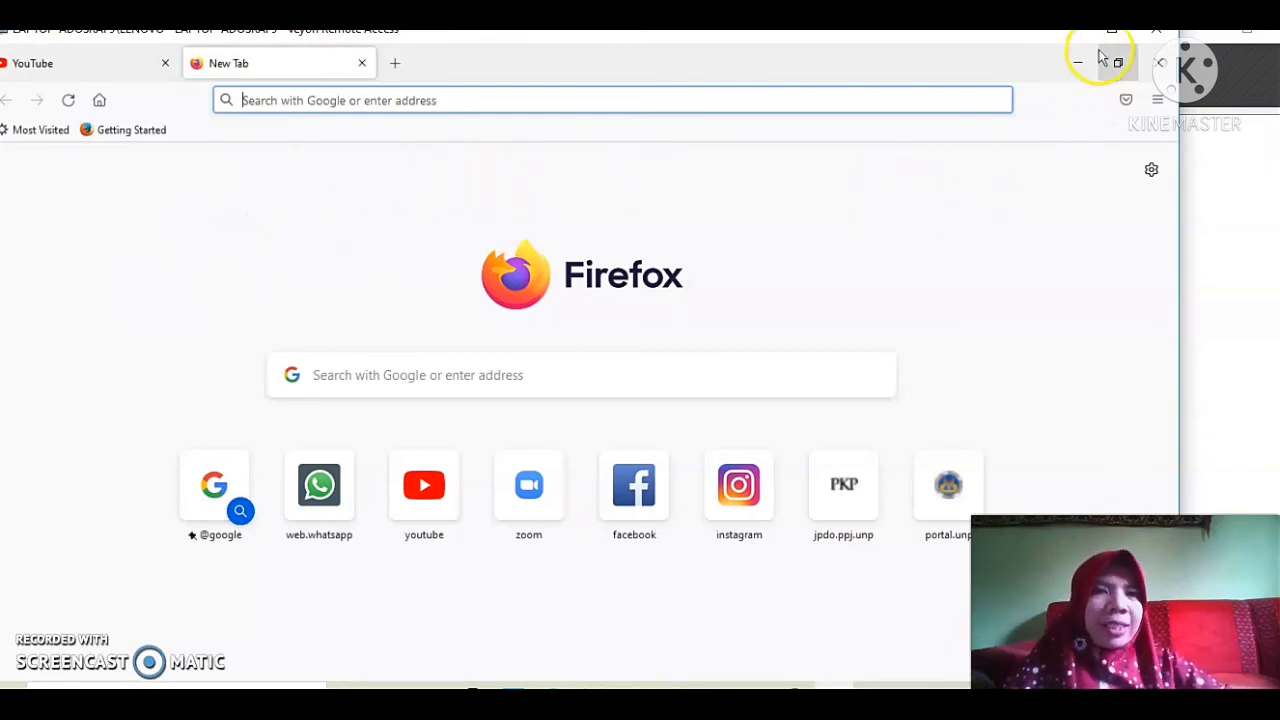
click(69, 63)
mouse_move(994, 51)
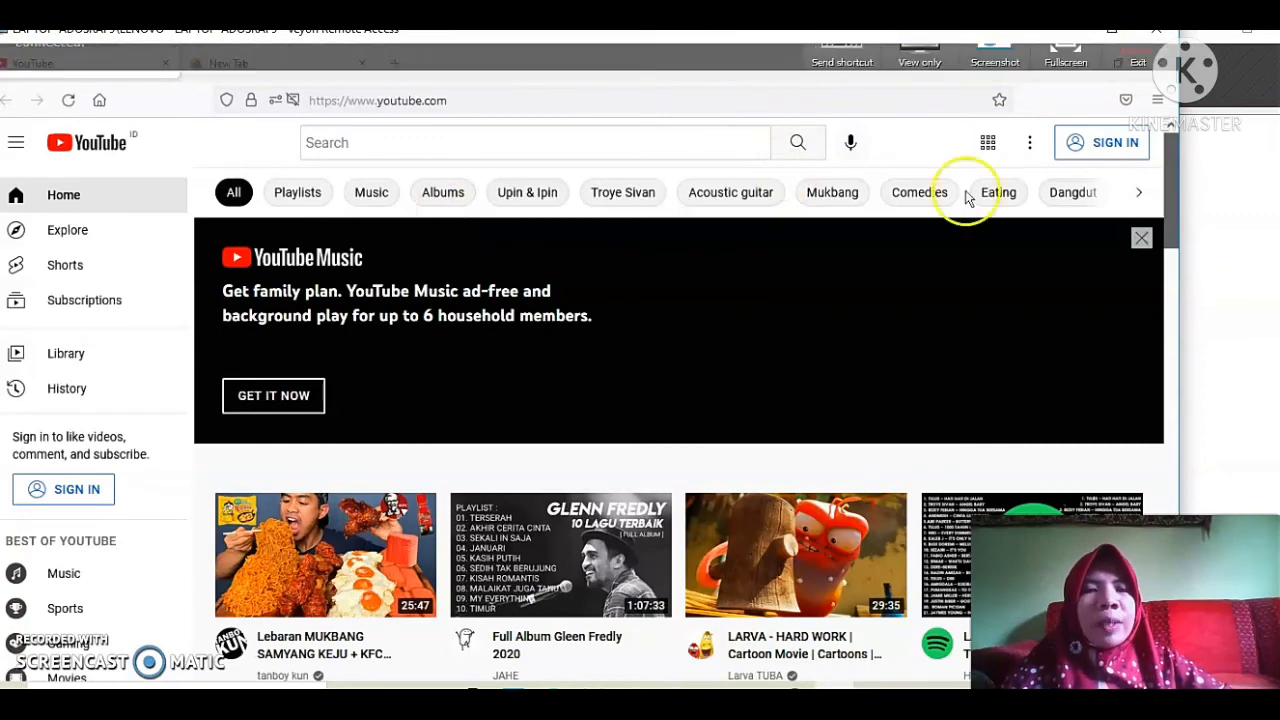
Reopen remote control of the computer, close its browser window, and exit remote control.
click(1140, 70)
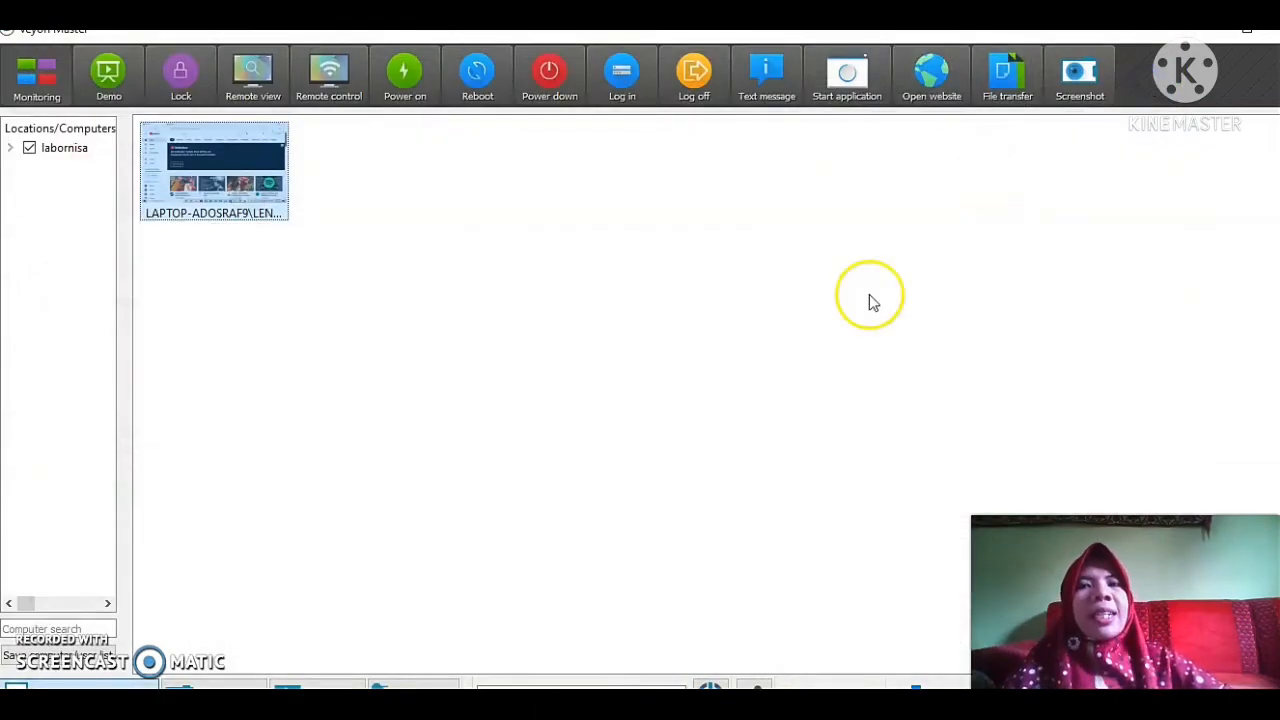
click(304, 312)
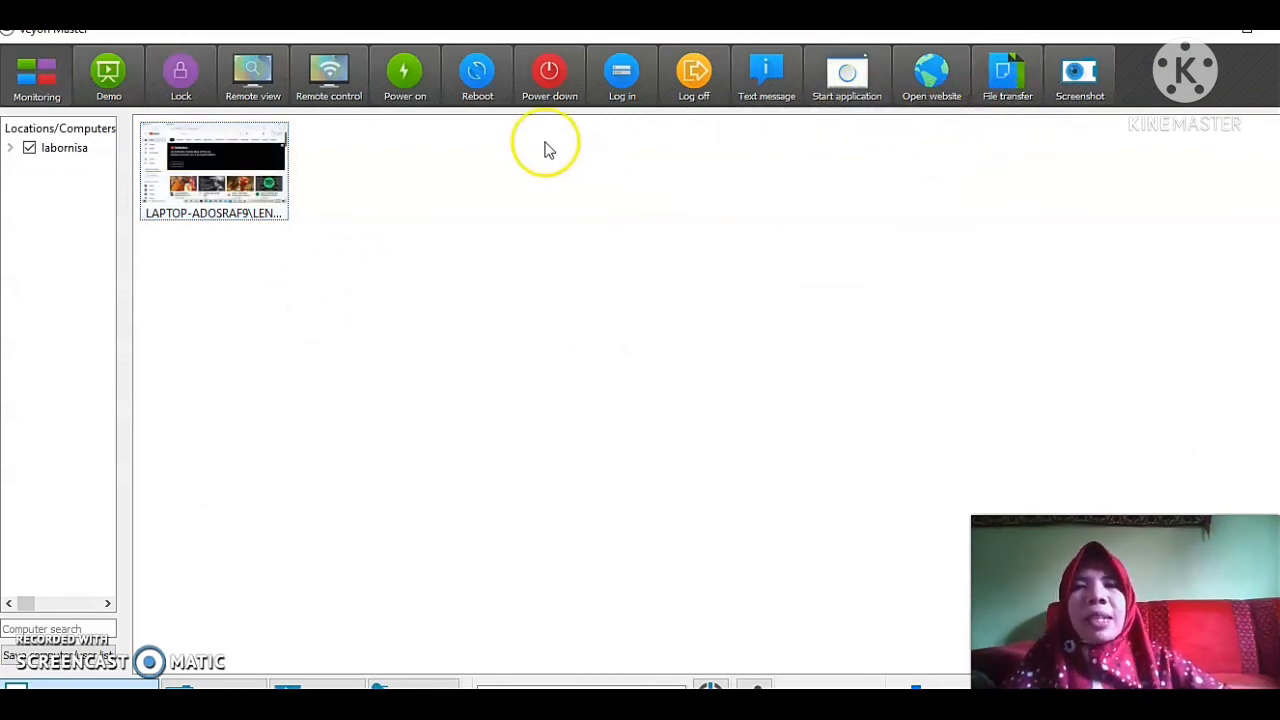
mouse_move(232, 160)
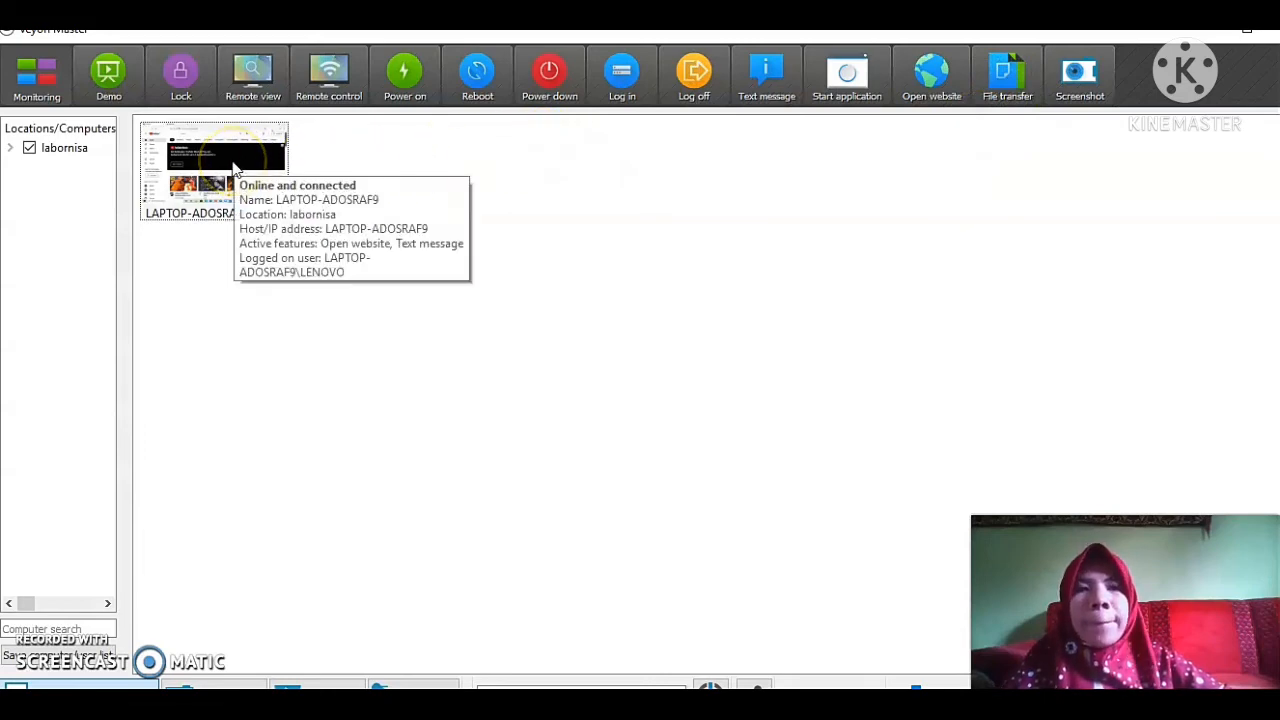
right_click(170, 192)
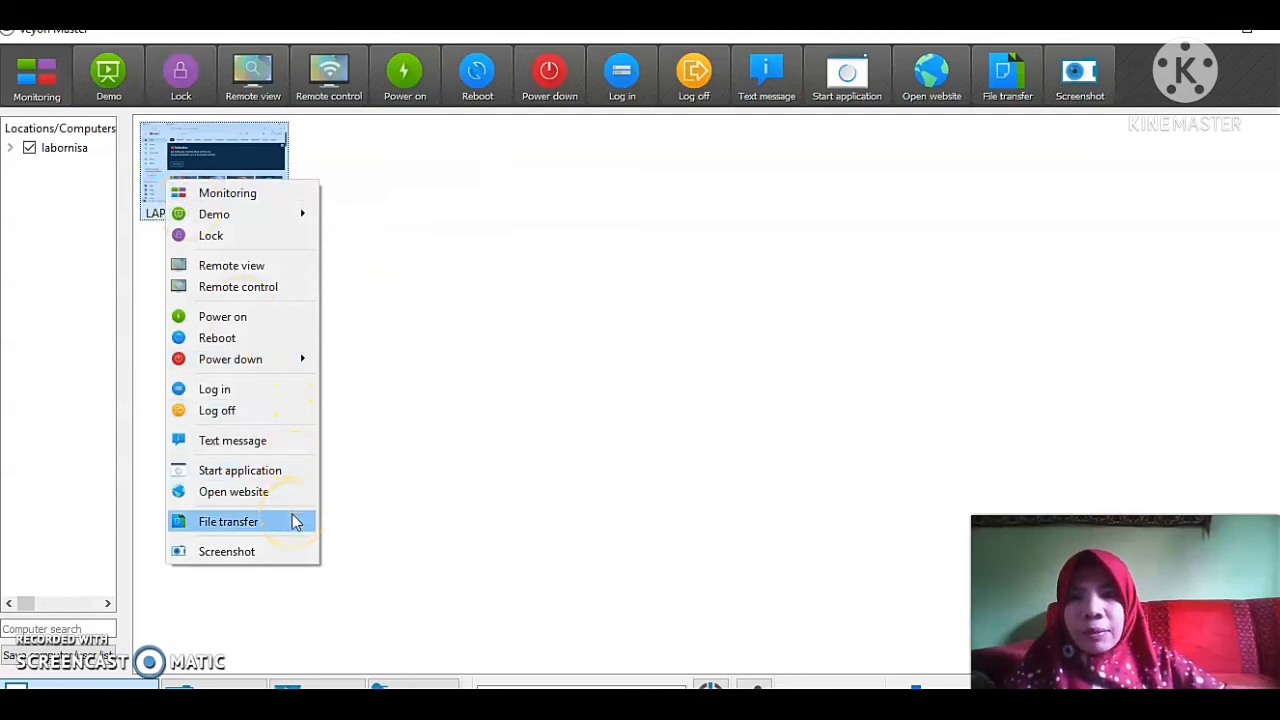
click(310, 272)
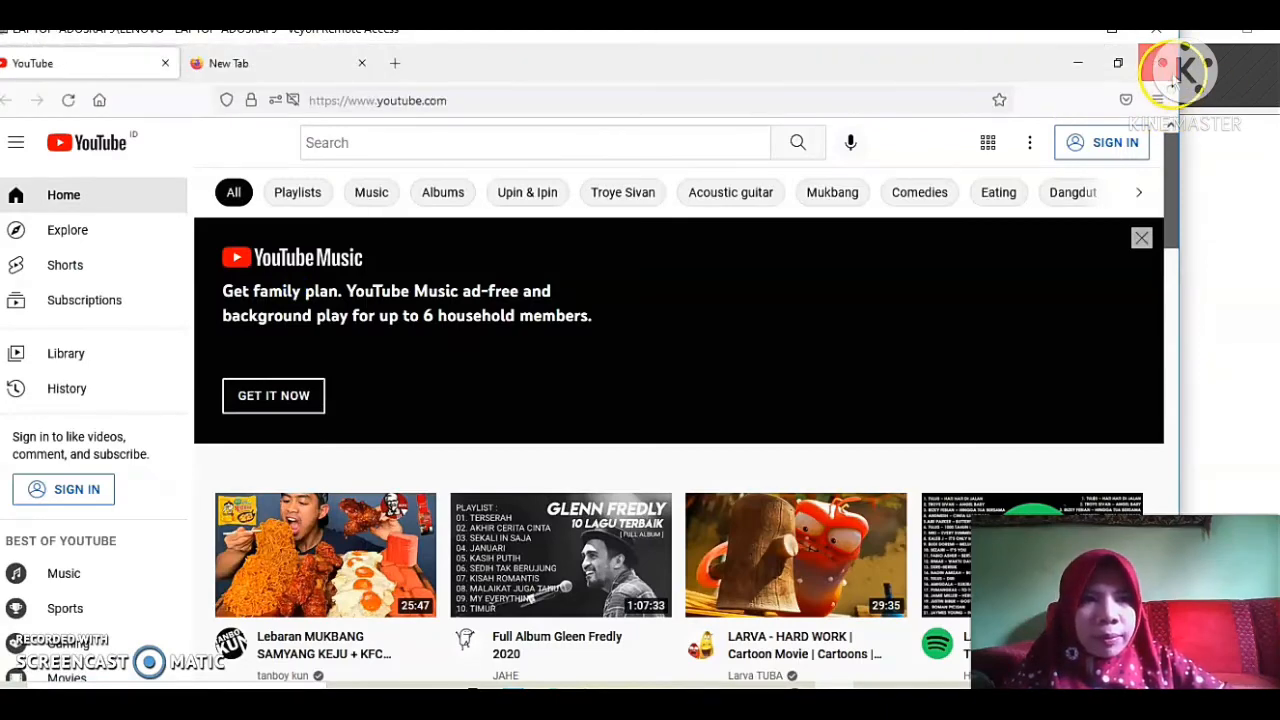
click(1173, 77)
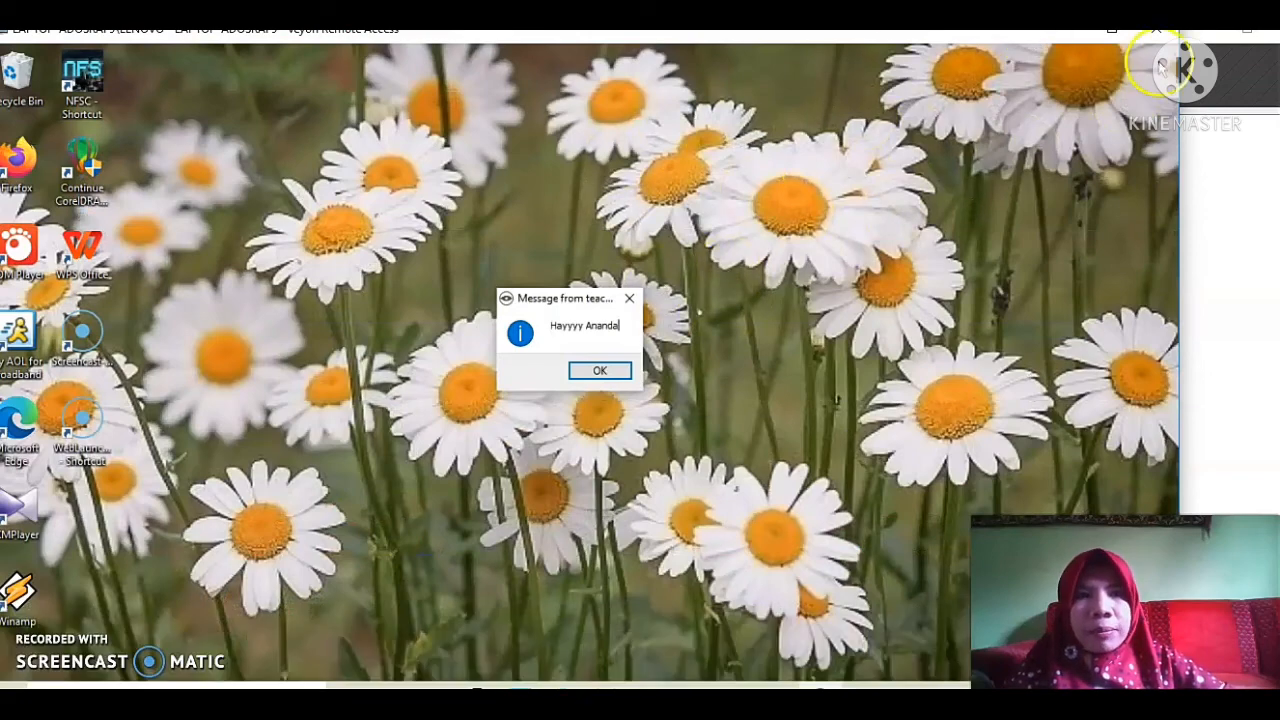
click(1158, 64)
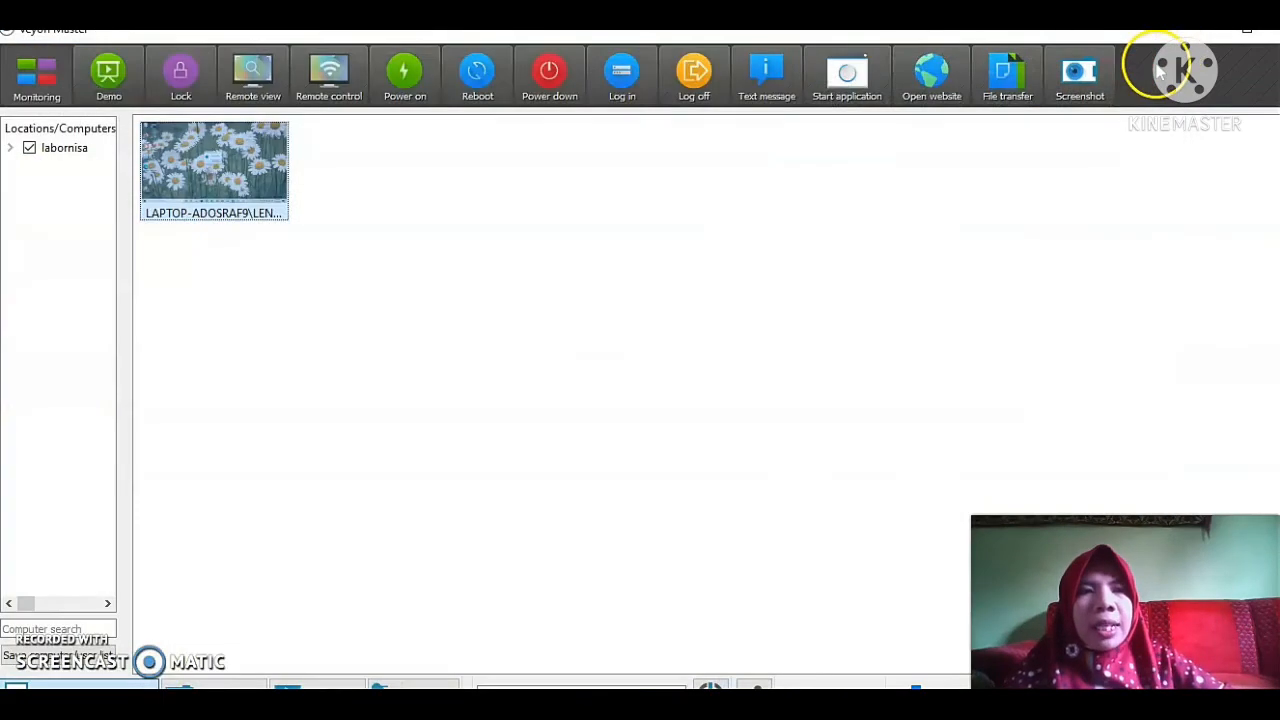
Transfer a file from the BIMTEK KA LAB UPI BANDUNG folder on drive E to the computer with the Transfer only option.
right_click(207, 189)
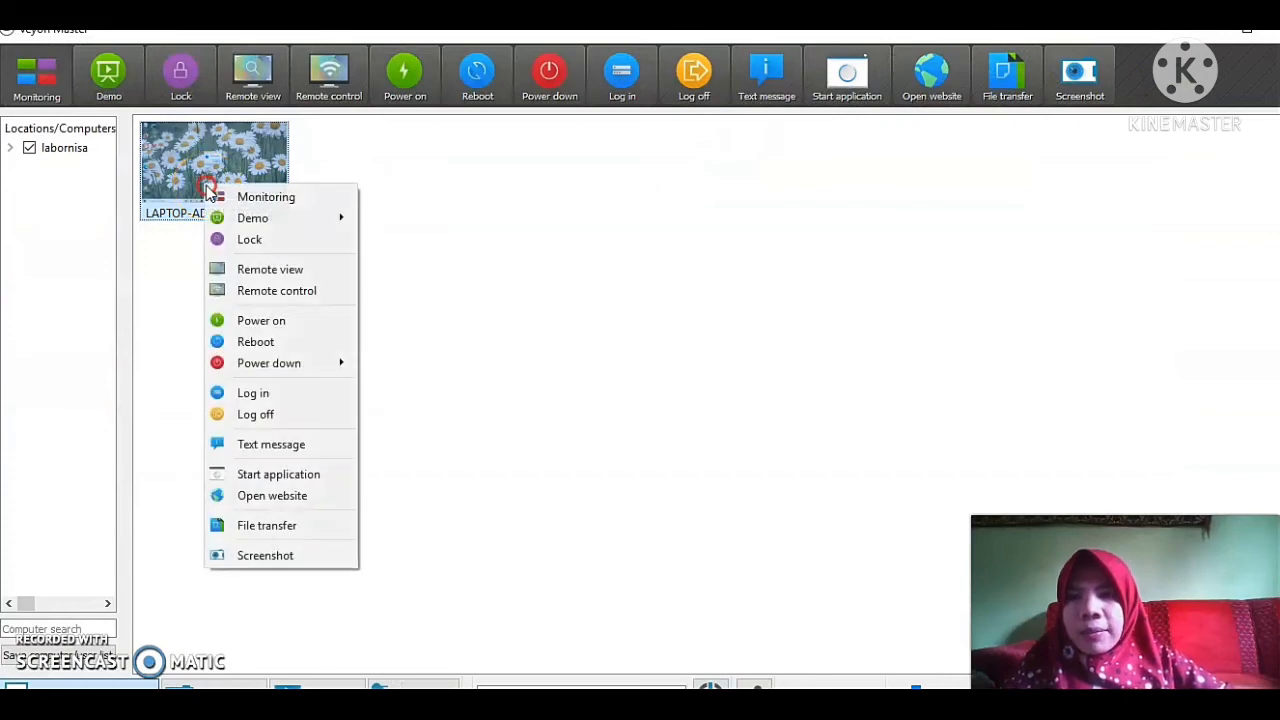
click(328, 527)
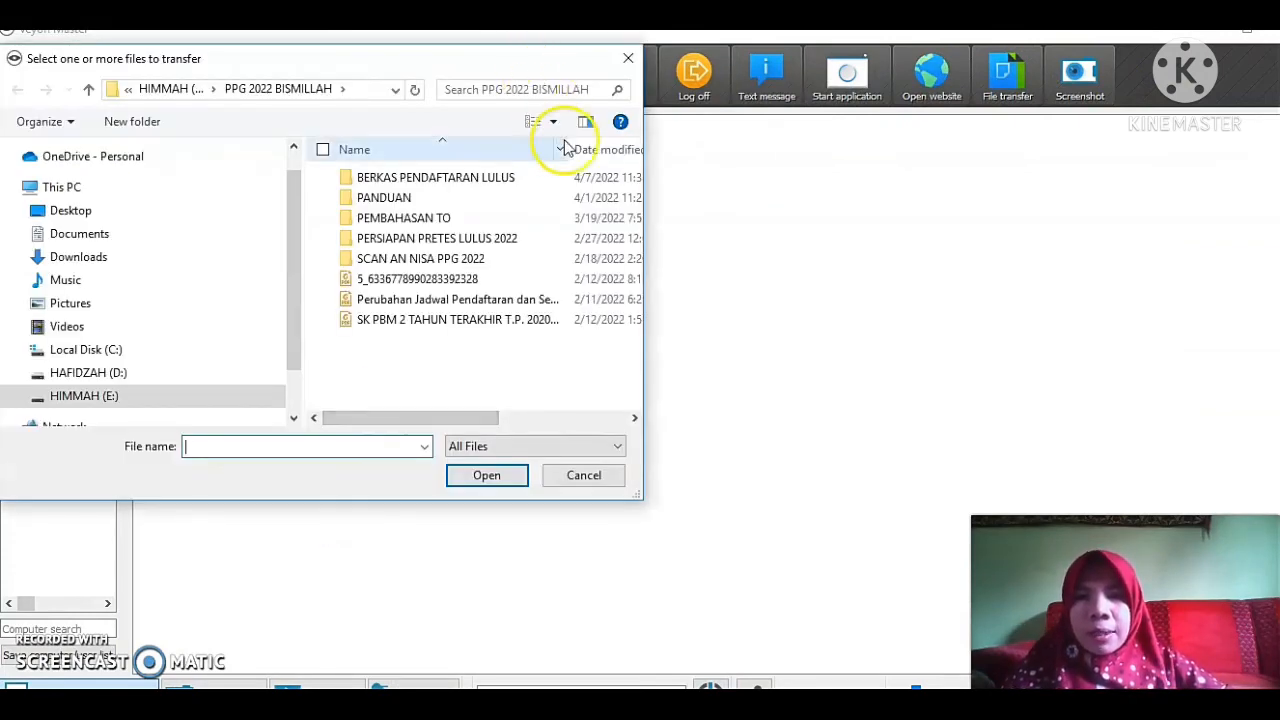
click(92, 396)
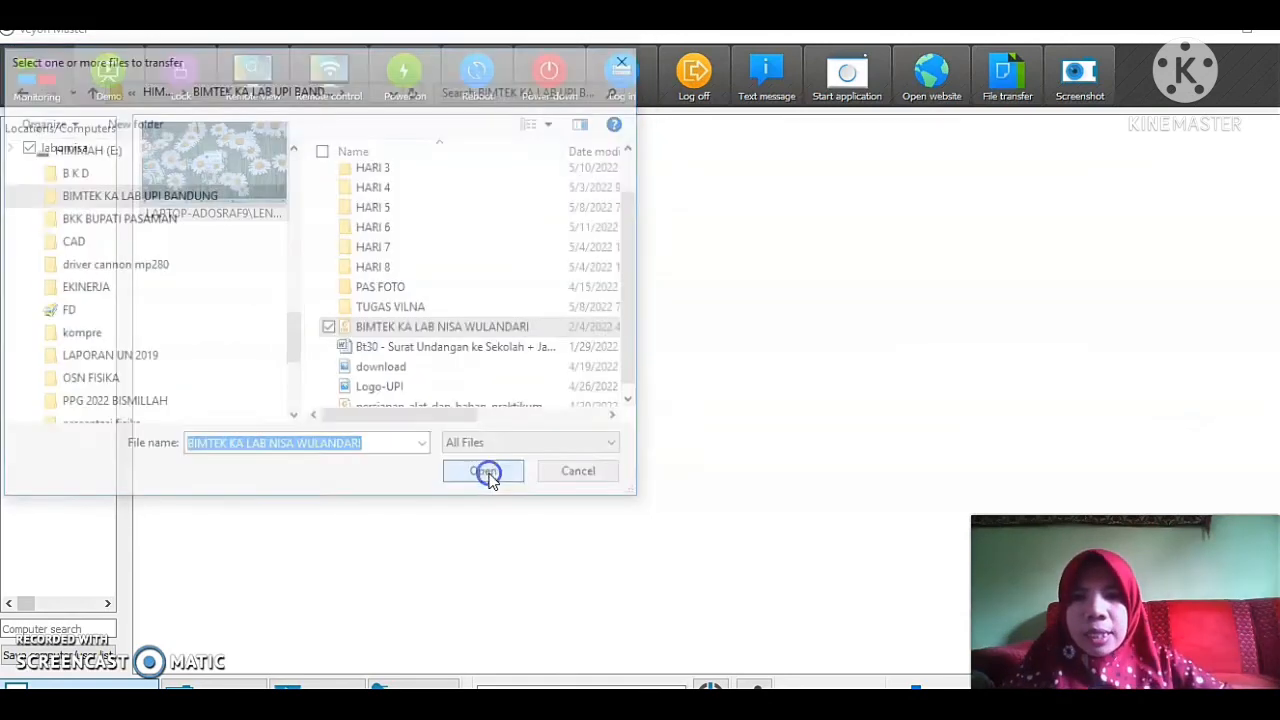
click(487, 475)
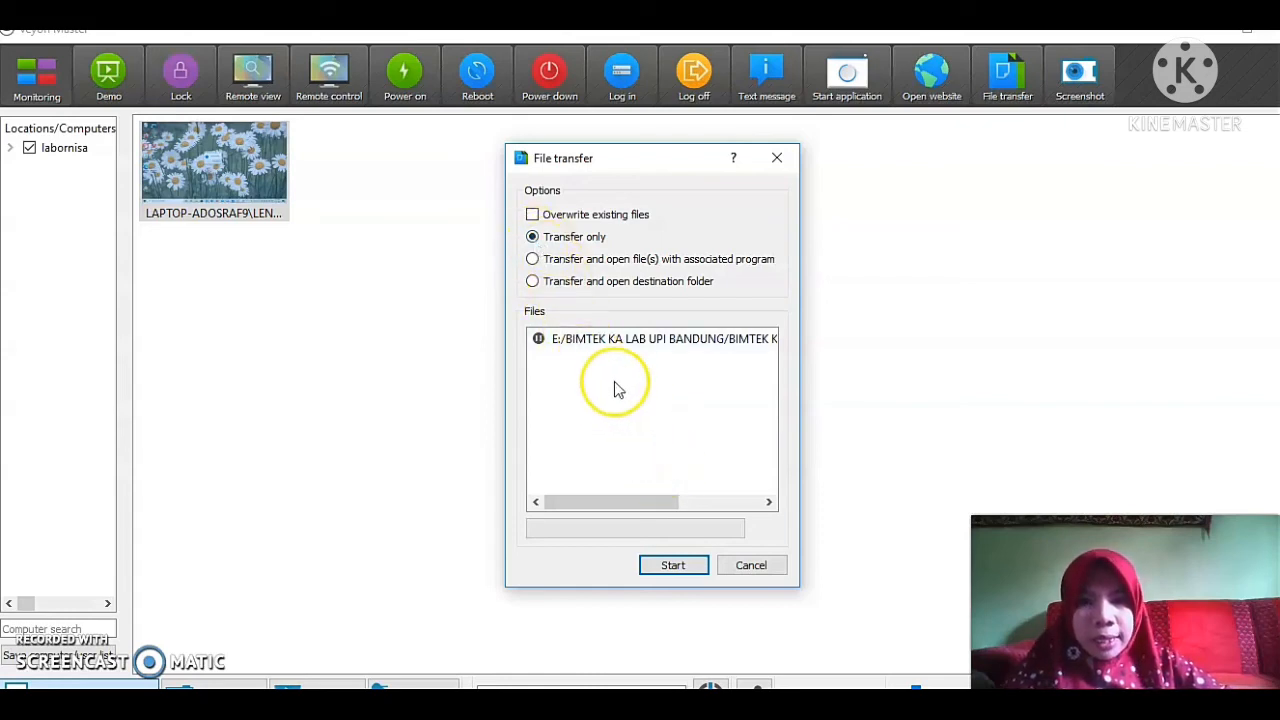
click(595, 343)
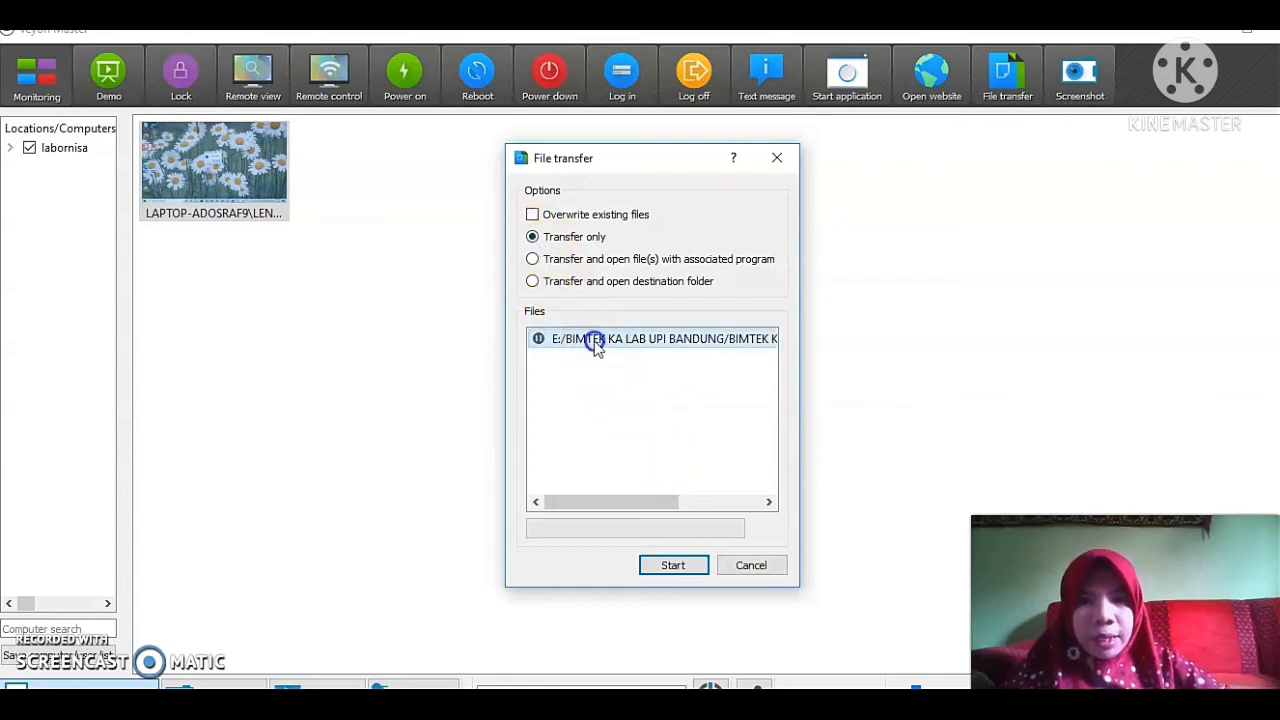
click(683, 566)
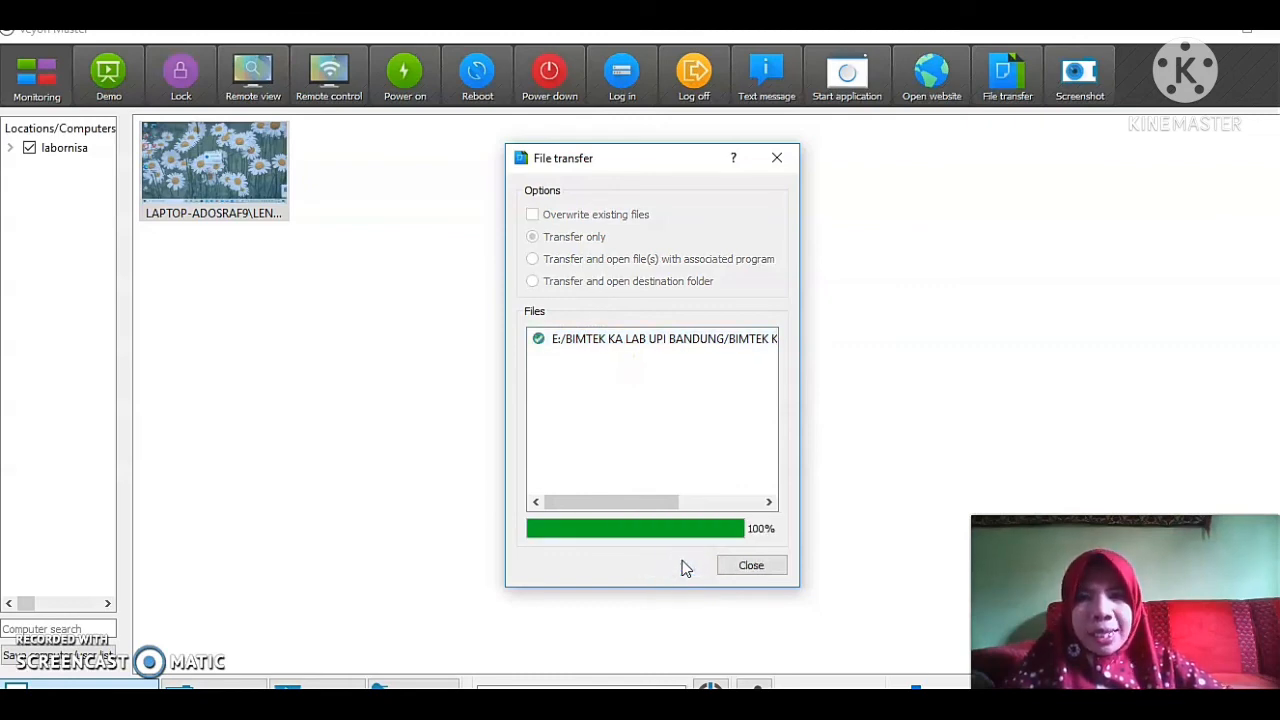
click(228, 175)
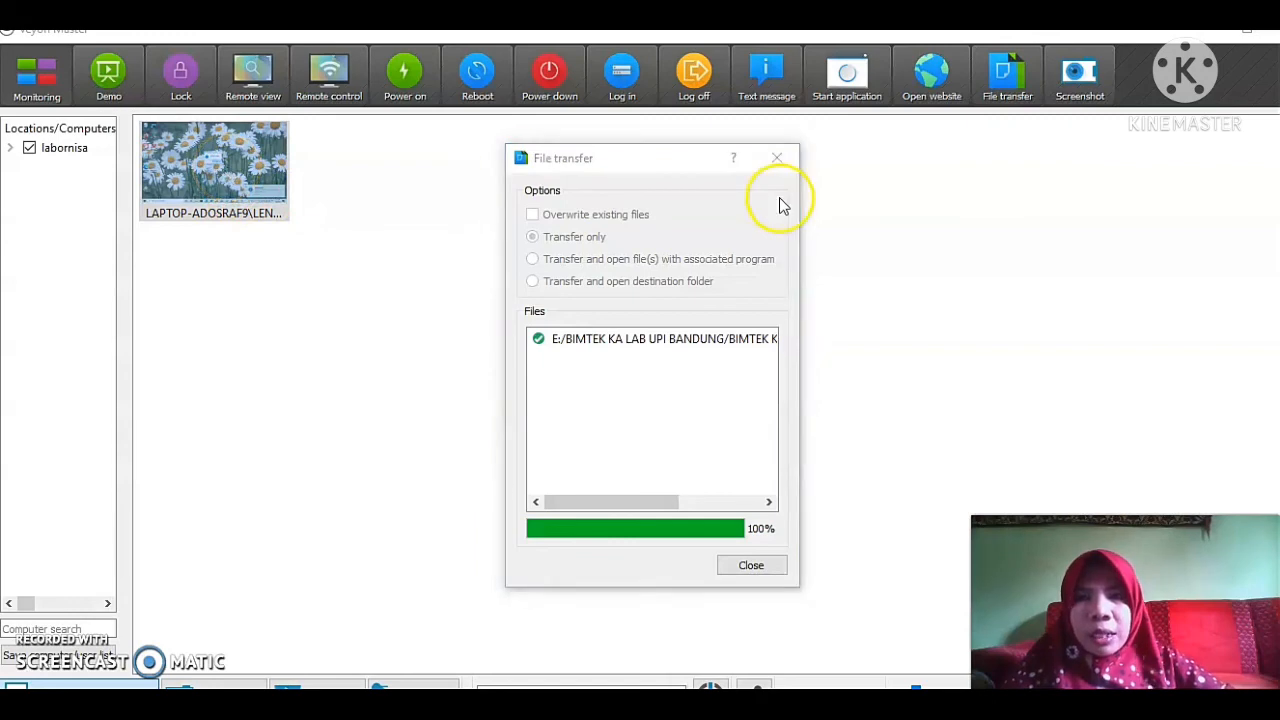
click(777, 160)
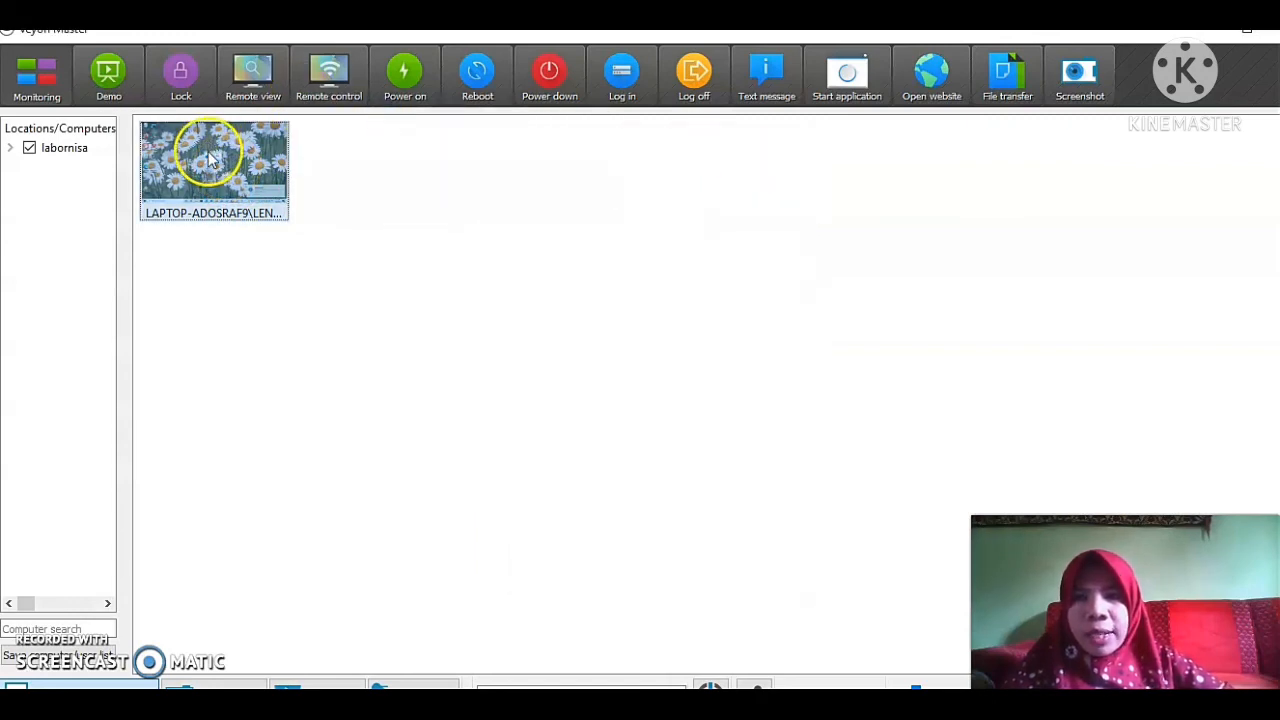
right_click(208, 153)
click(305, 257)
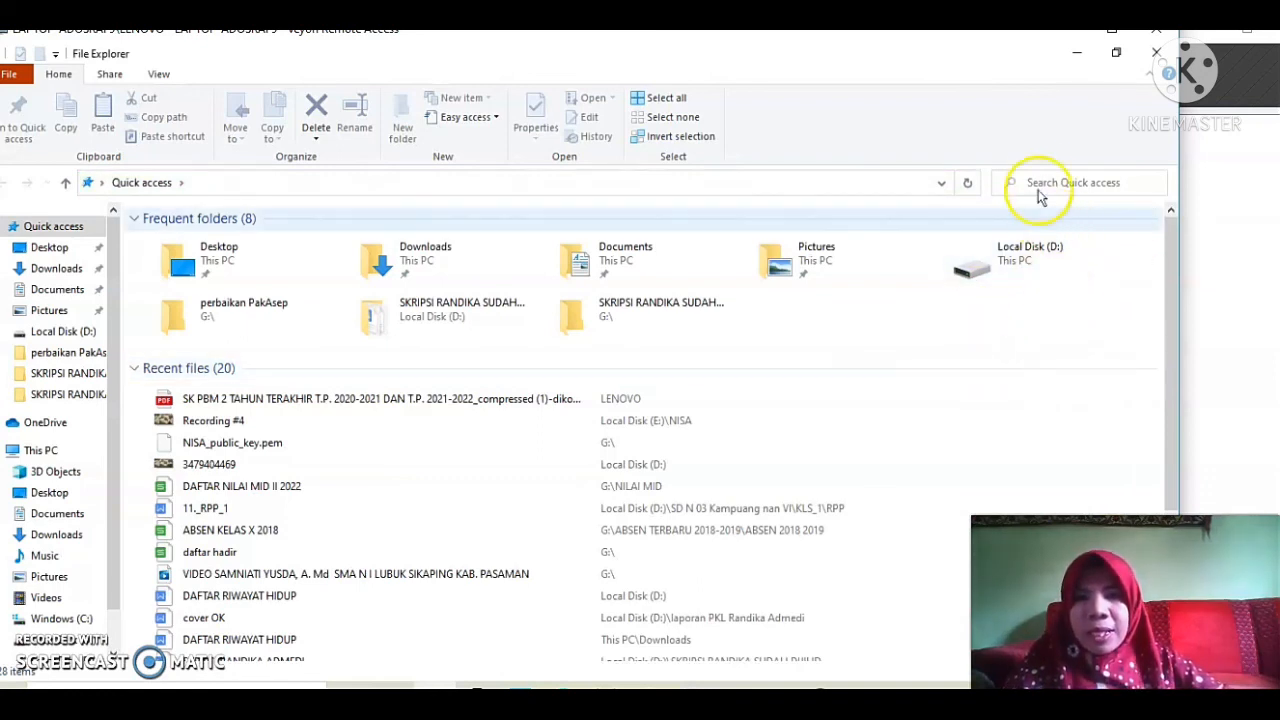
click(1103, 180)
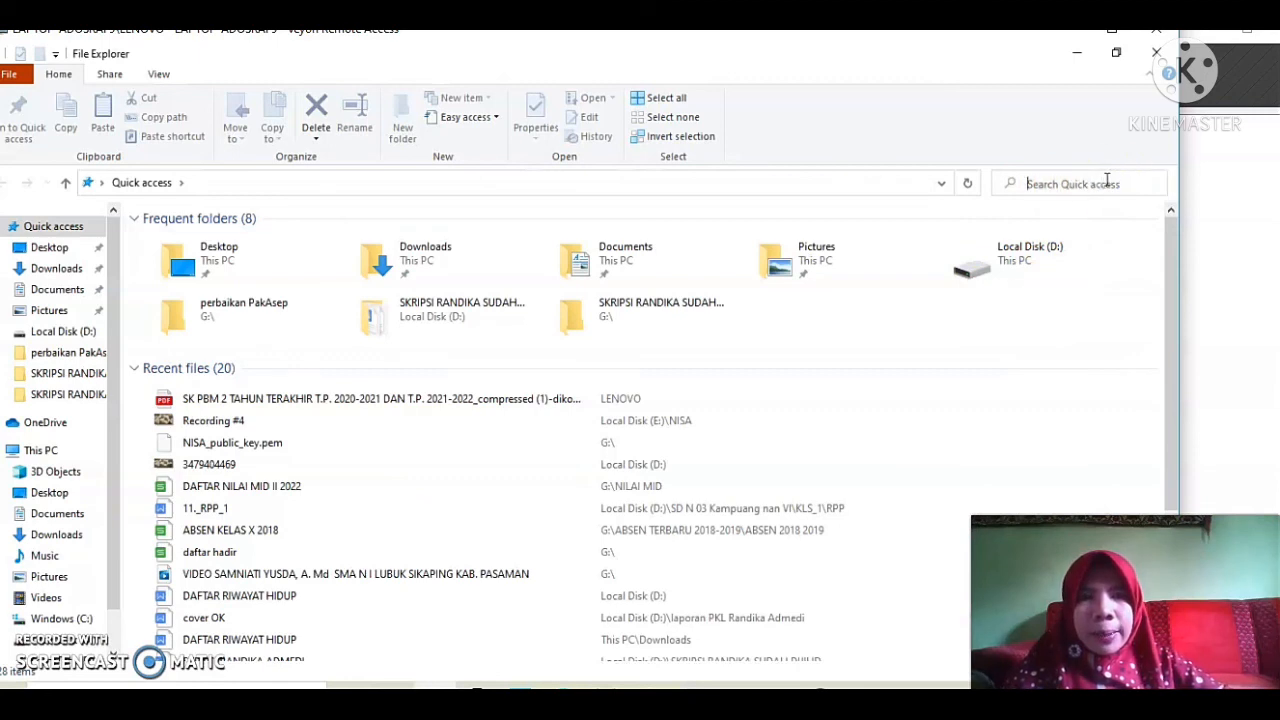
text(bim)
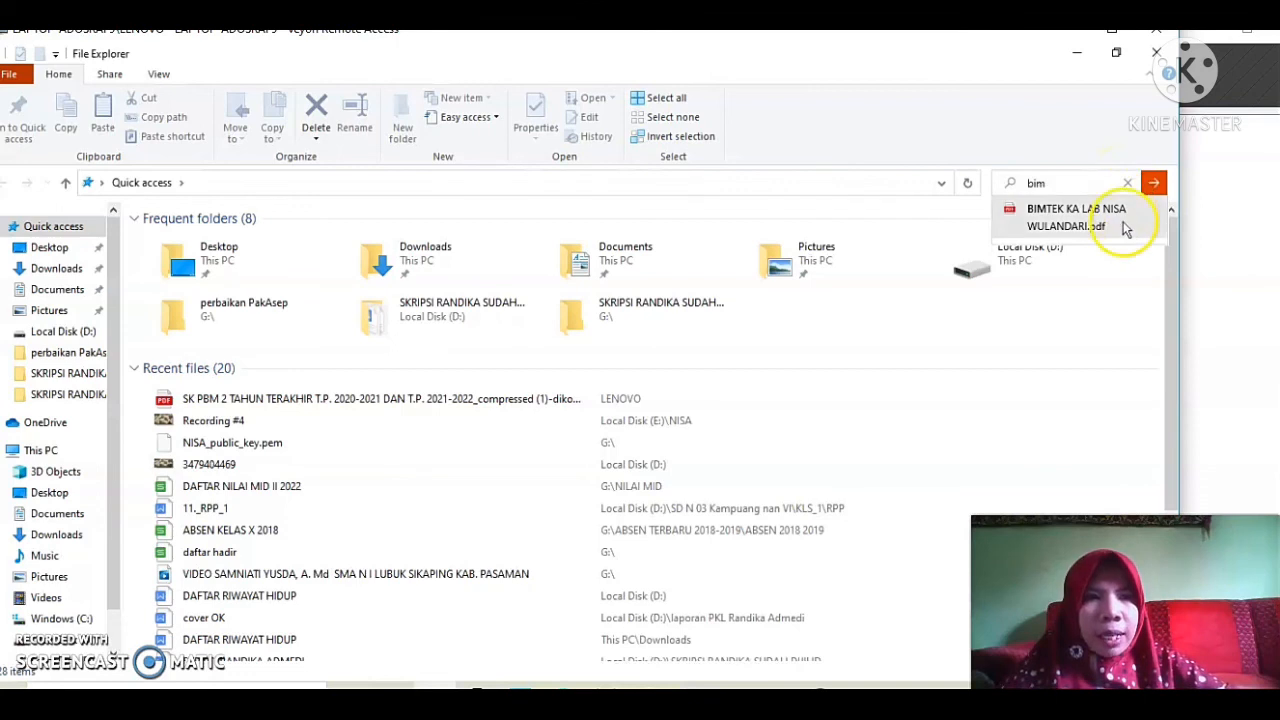
click(1125, 228)
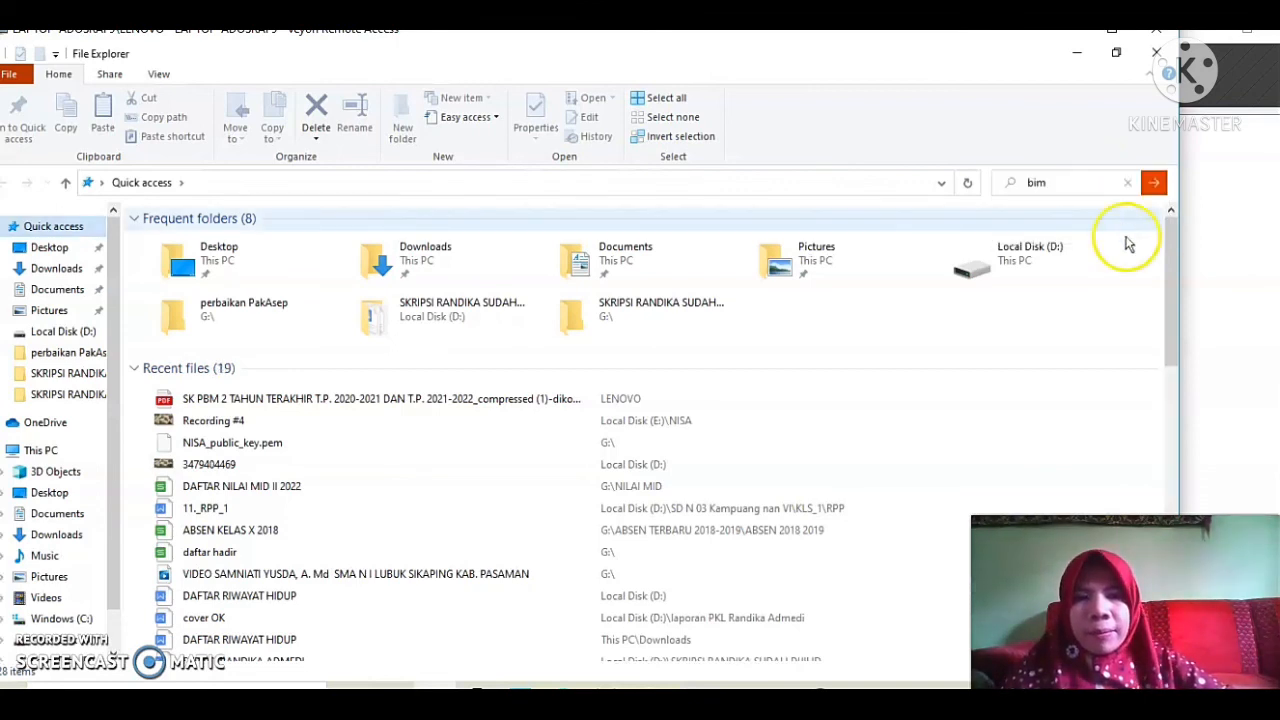
double_click(276, 405)
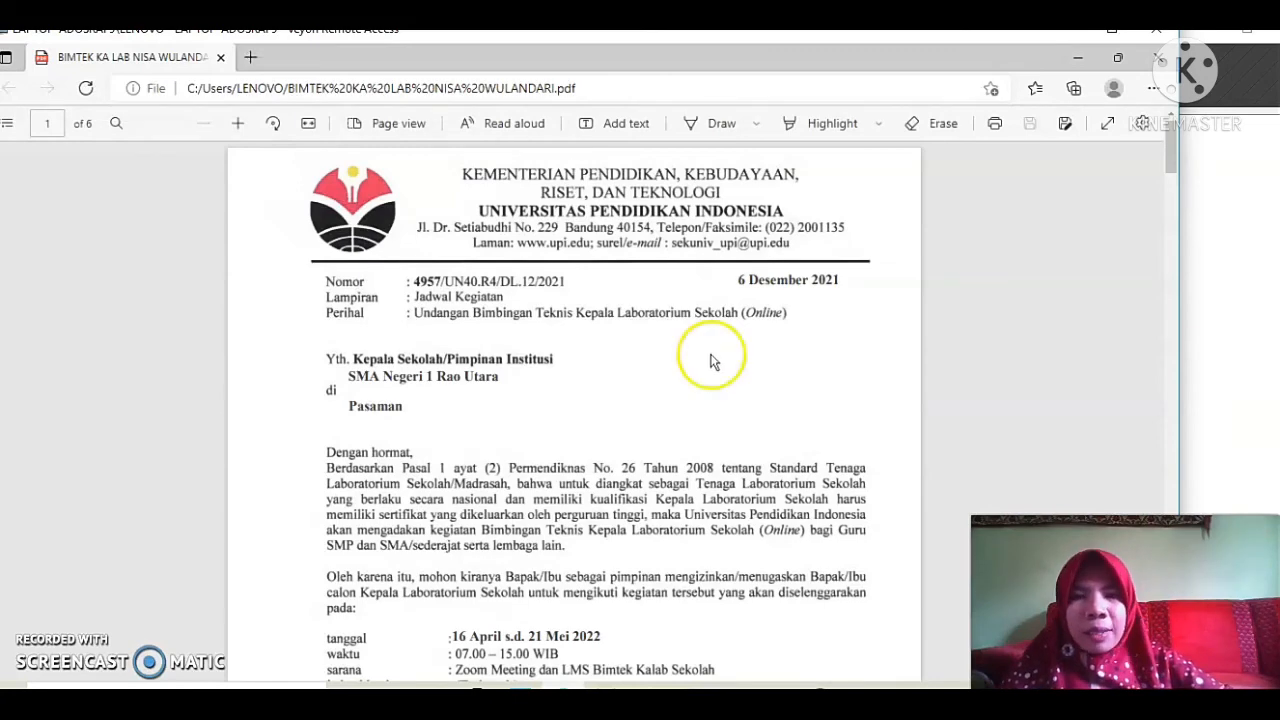
mouse_move(1172, 155)
mouse_down()
mouse_move(1177, 186)
mouse_move(1173, 139)
mouse_up()
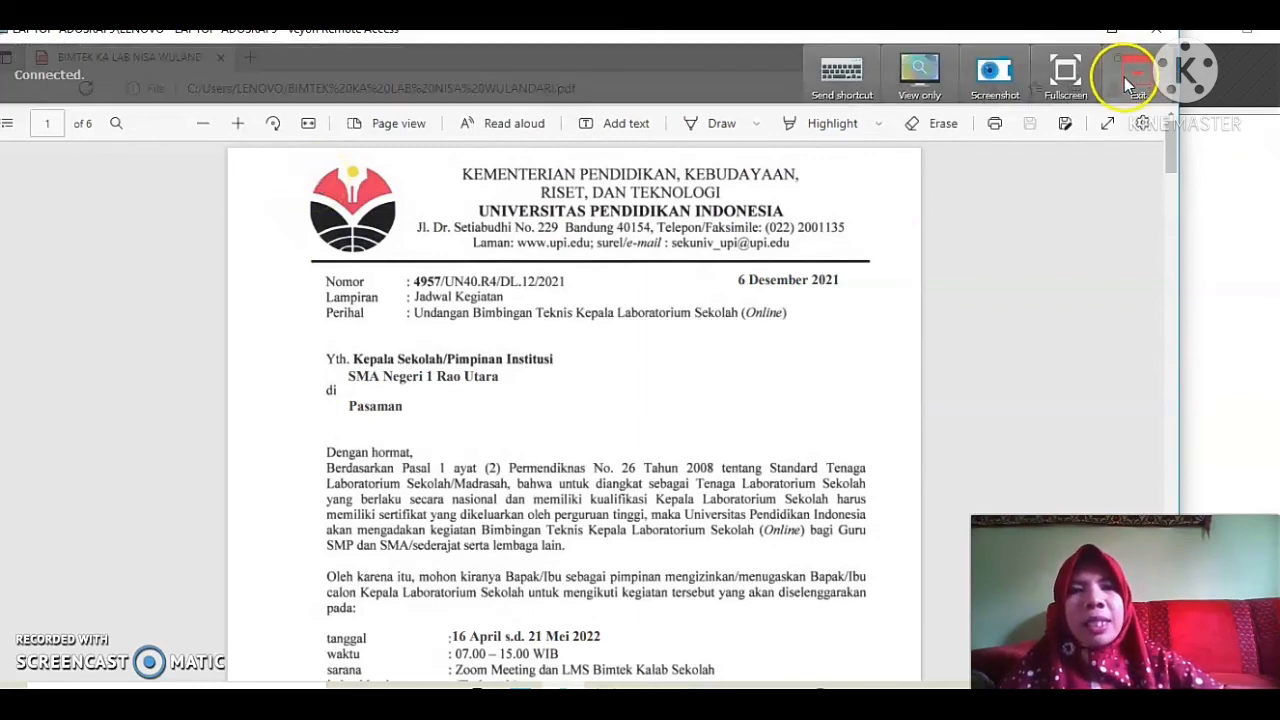
click(1124, 77)
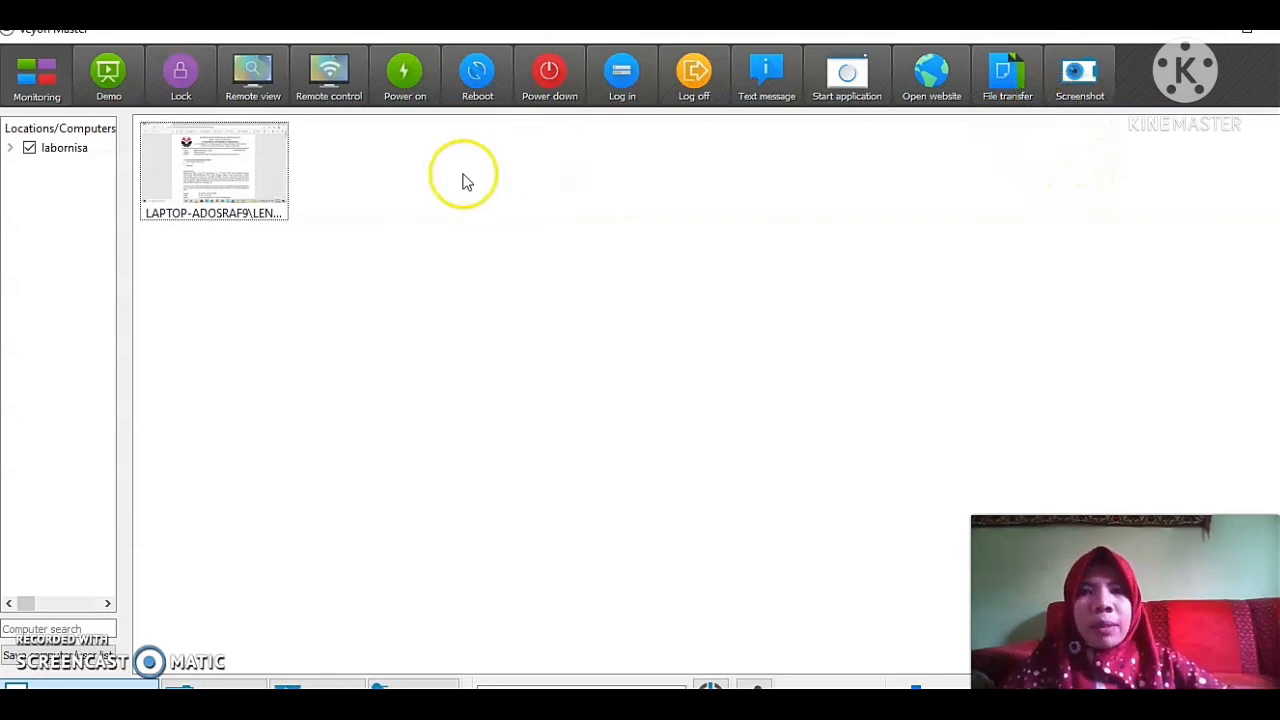
Take a screenshot of the computer and acknowledge the confirmation.
right_click(191, 186)
click(280, 547)
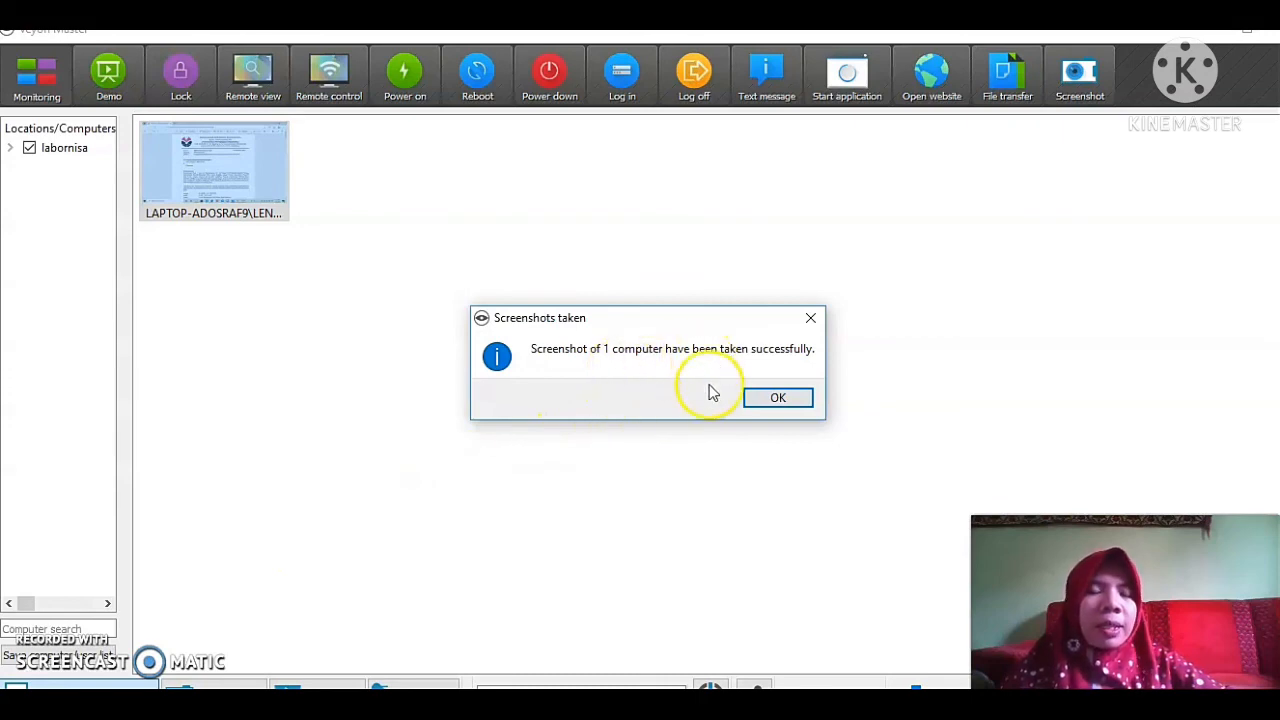
click(777, 397)
click(593, 371)
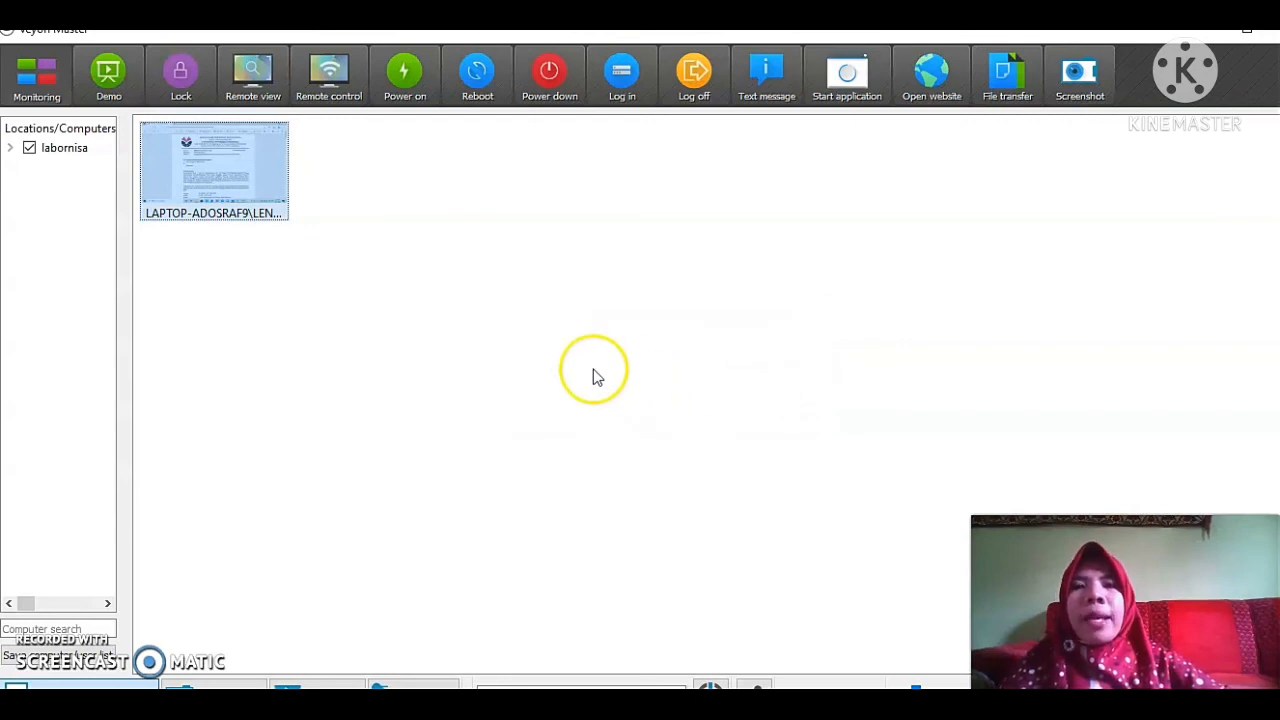